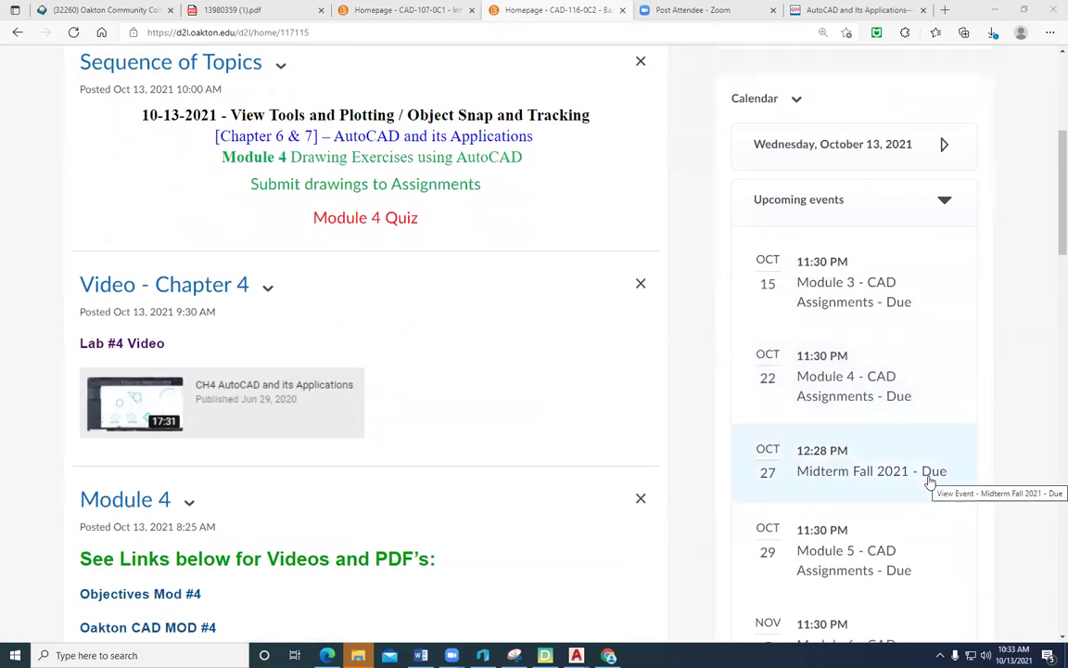
Step: Open the Lab #4 Video from the Chapter 4 announcement, dismiss the YouTube TV offer and show the video full screen
{"action": "scroll", "coordinate": [931, 483], "scroll_direction": "up", "scroll_amount": 1}
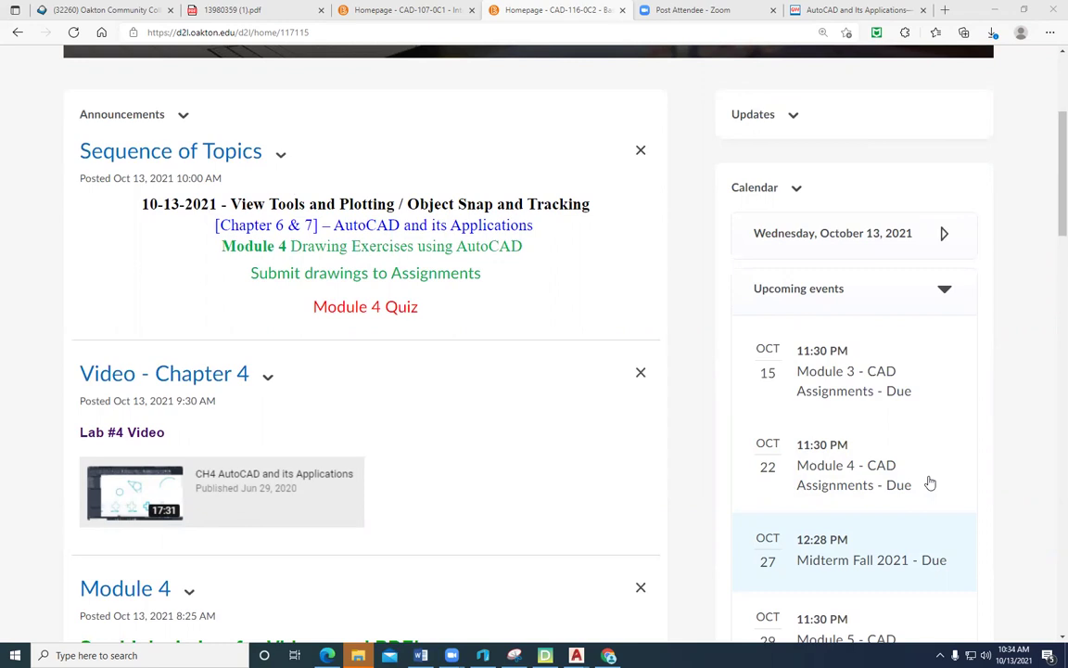
{"action": "scroll", "coordinate": [930, 482], "scroll_direction": "down", "scroll_amount": 1}
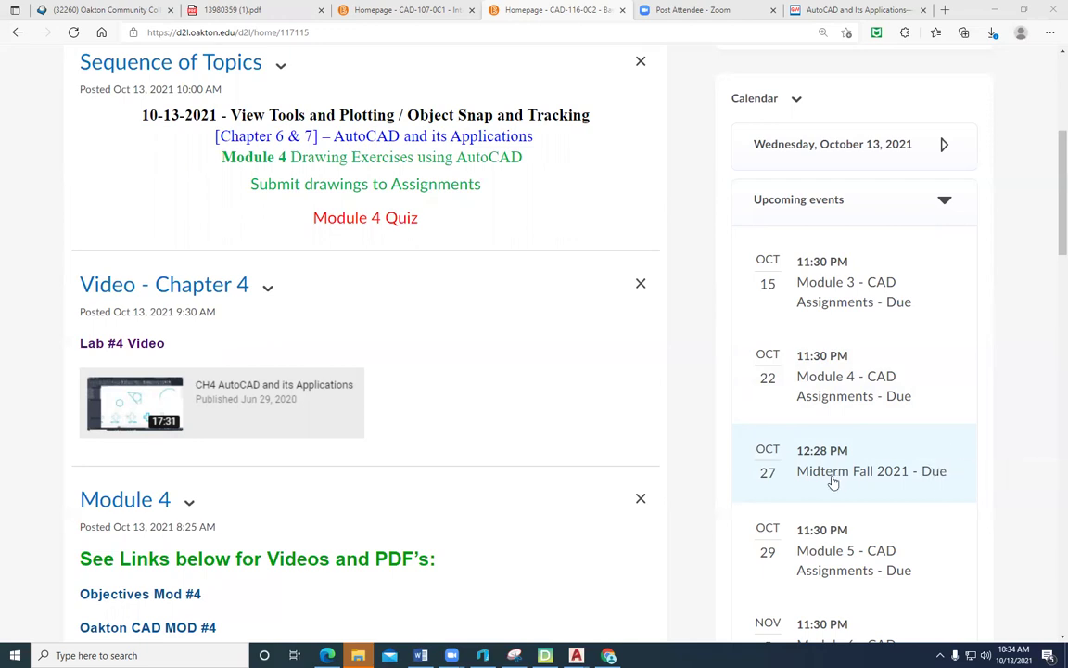
{"action": "scroll", "coordinate": [642, 477], "scroll_direction": "down", "scroll_amount": 2}
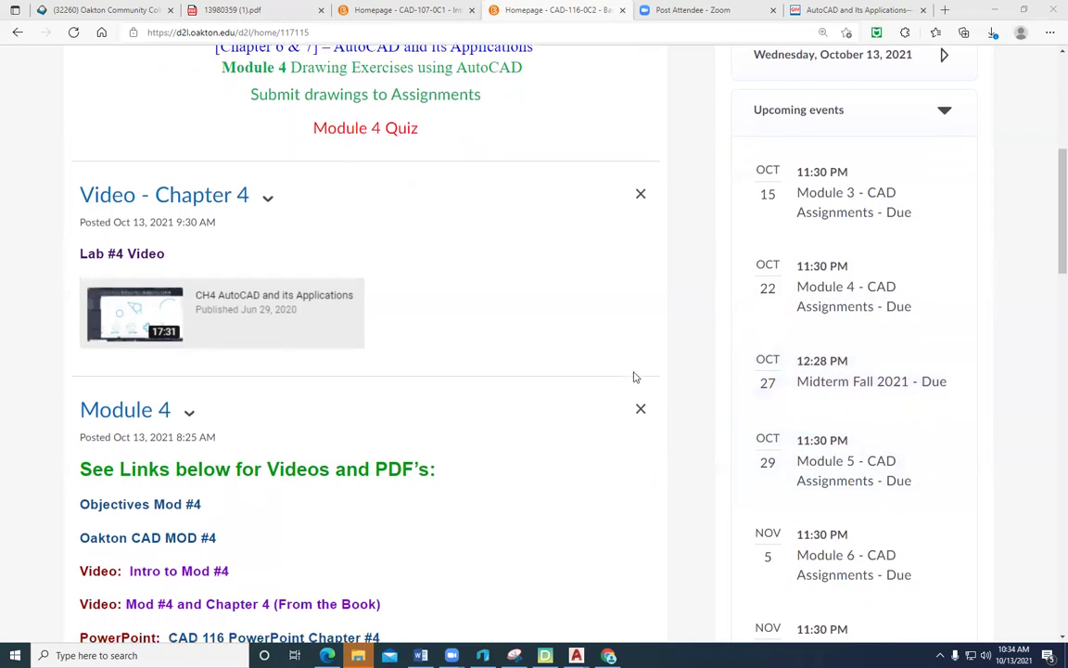
{"action": "left_click", "coordinate": [138, 255]}
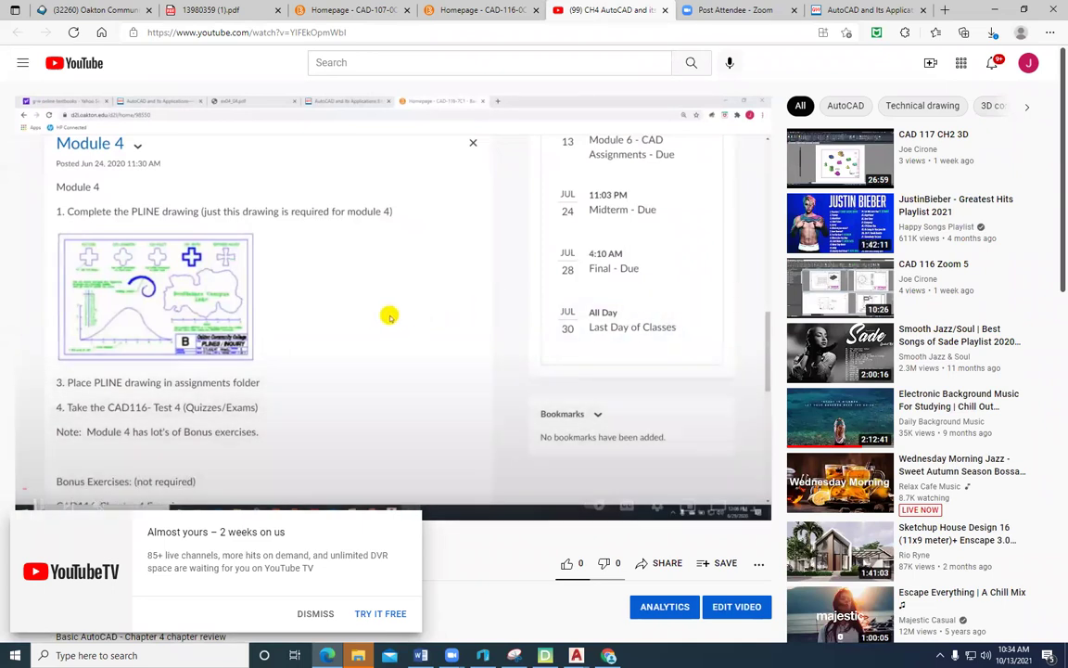
{"action": "left_click", "coordinate": [313, 616]}
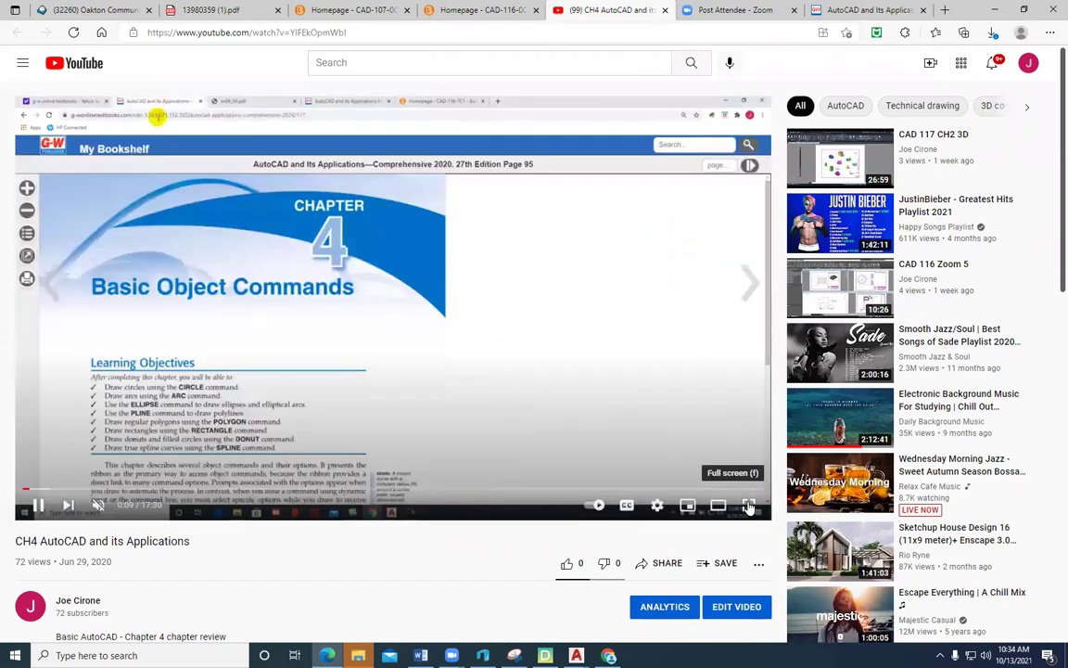
{"action": "left_click", "coordinate": [758, 506]}
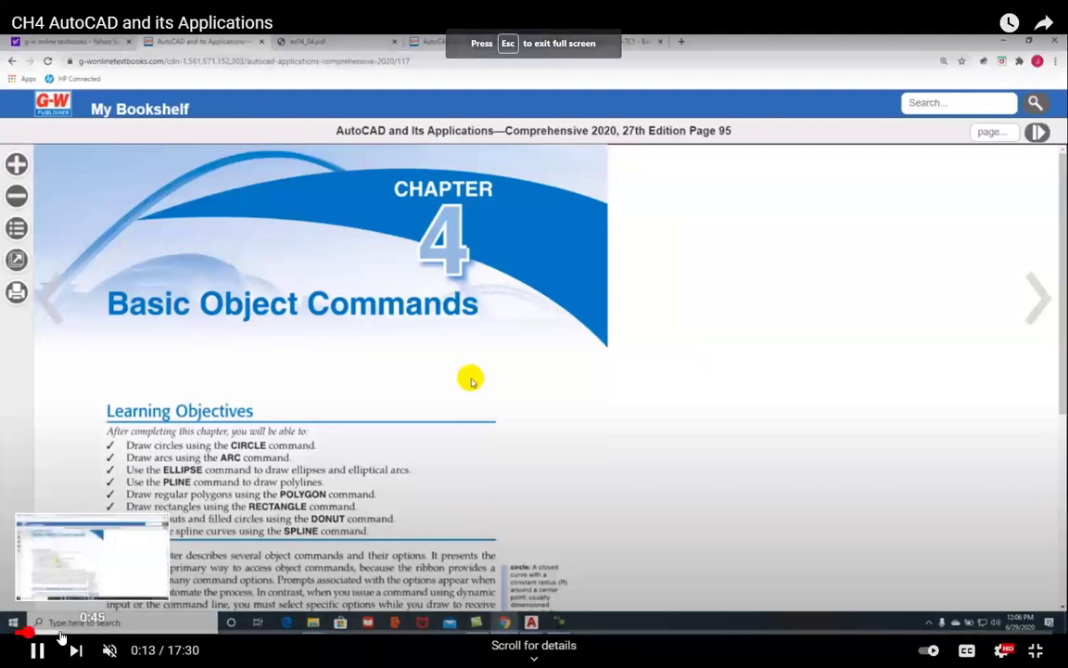
Step: Skim the Chapter 4 AutoCAD video in jumps up to about 14:40, exit full screen and pause it
{"action": "left_click", "coordinate": [61, 635]}
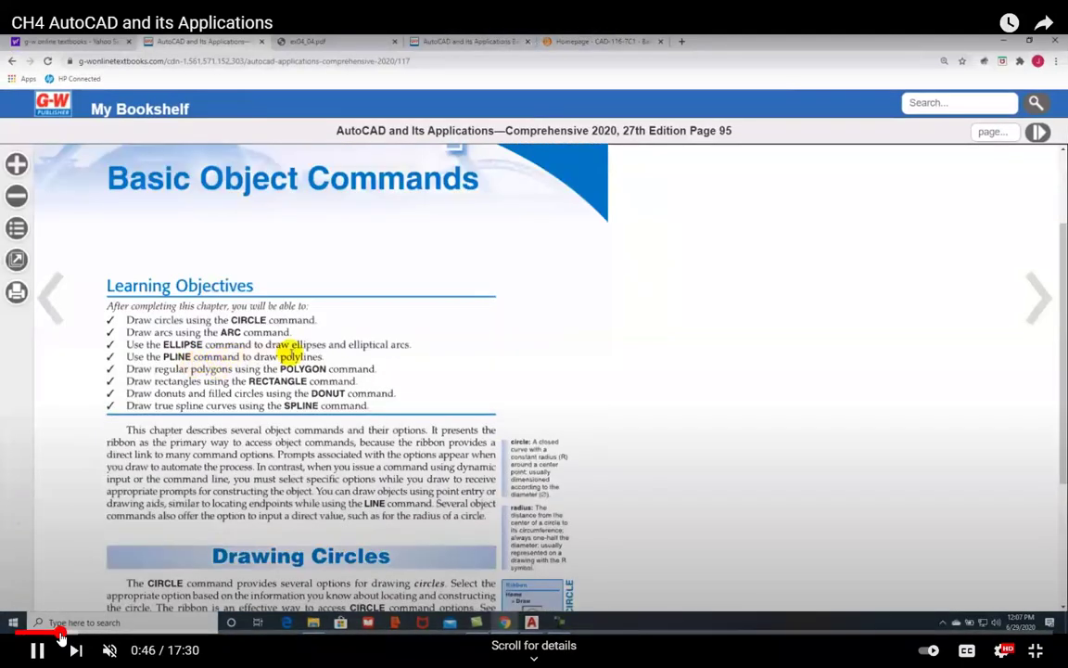
{"action": "left_click", "coordinate": [81, 634]}
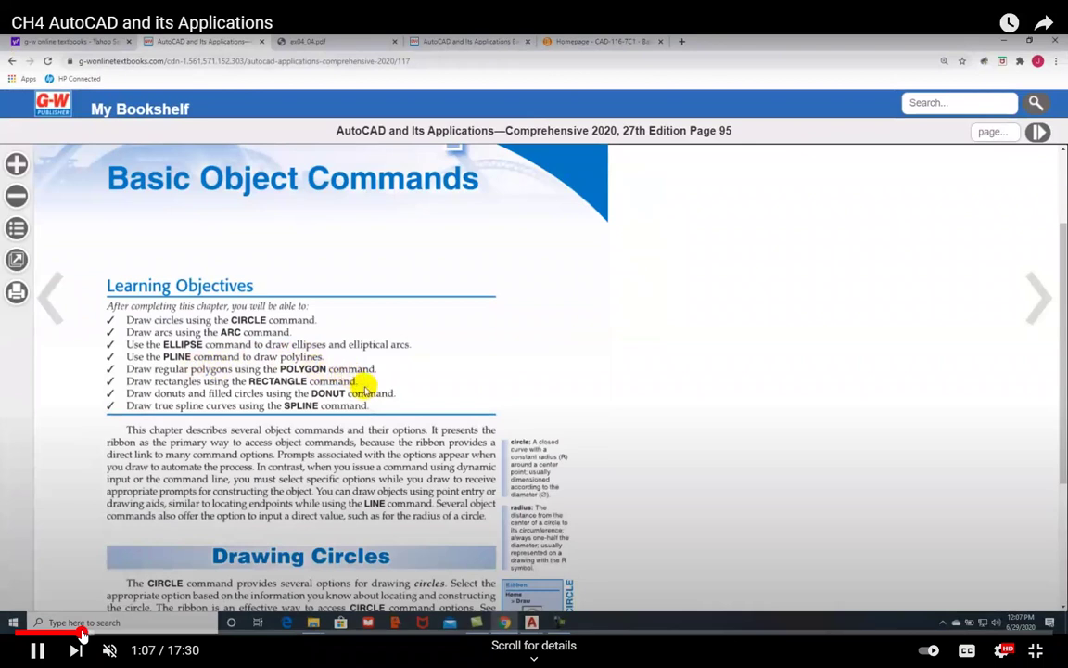
{"action": "left_click", "coordinate": [125, 634]}
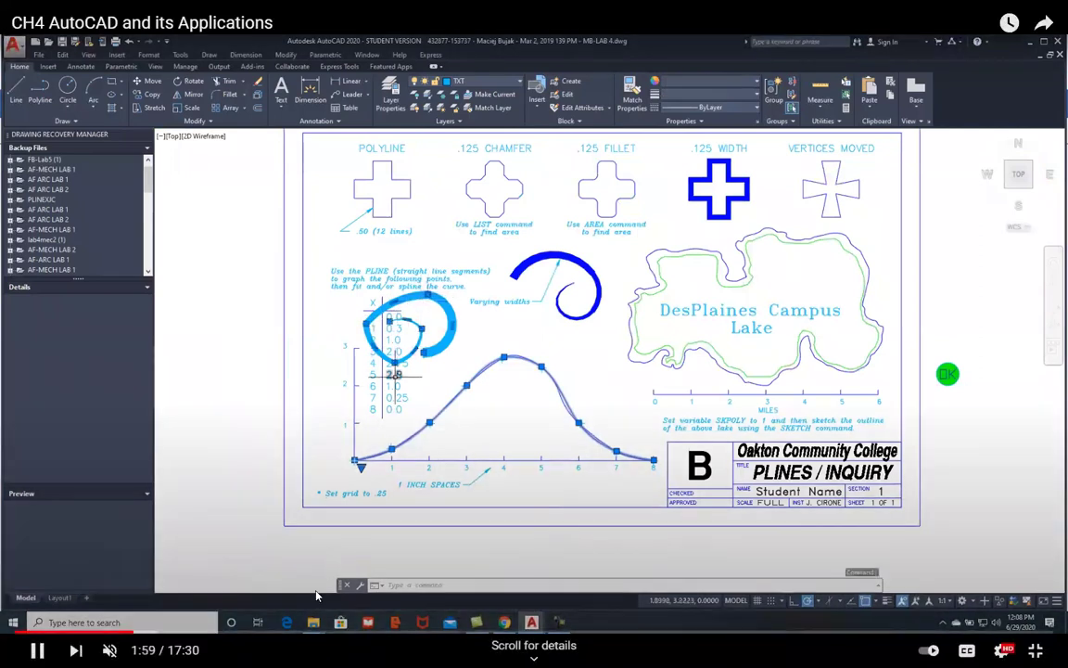
{"action": "left_click", "coordinate": [189, 634]}
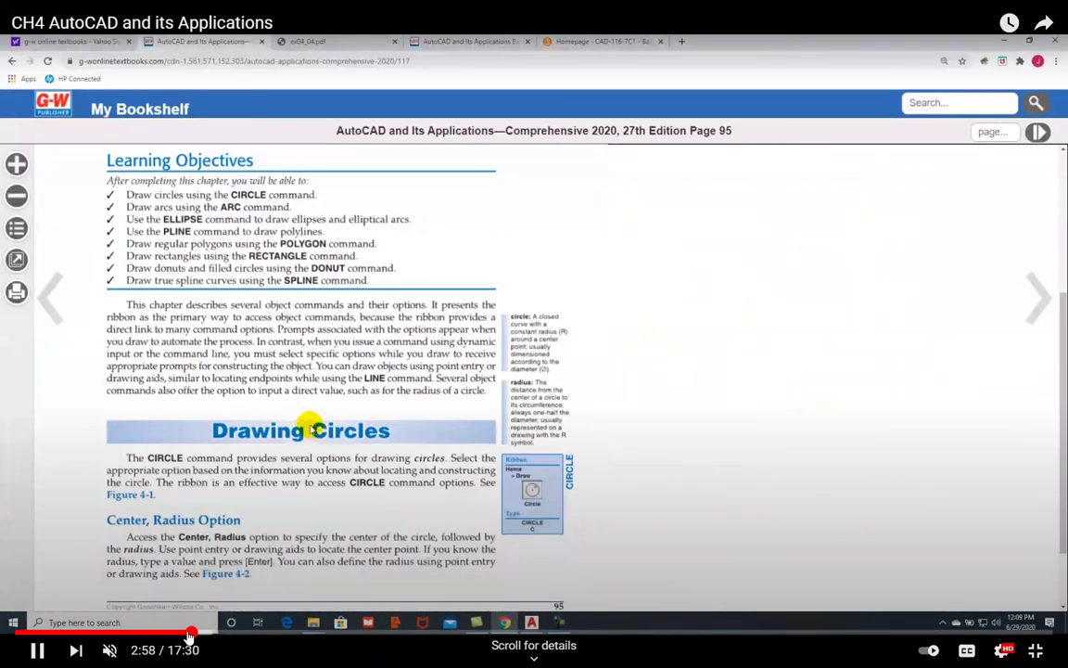
{"action": "left_click", "coordinate": [228, 634]}
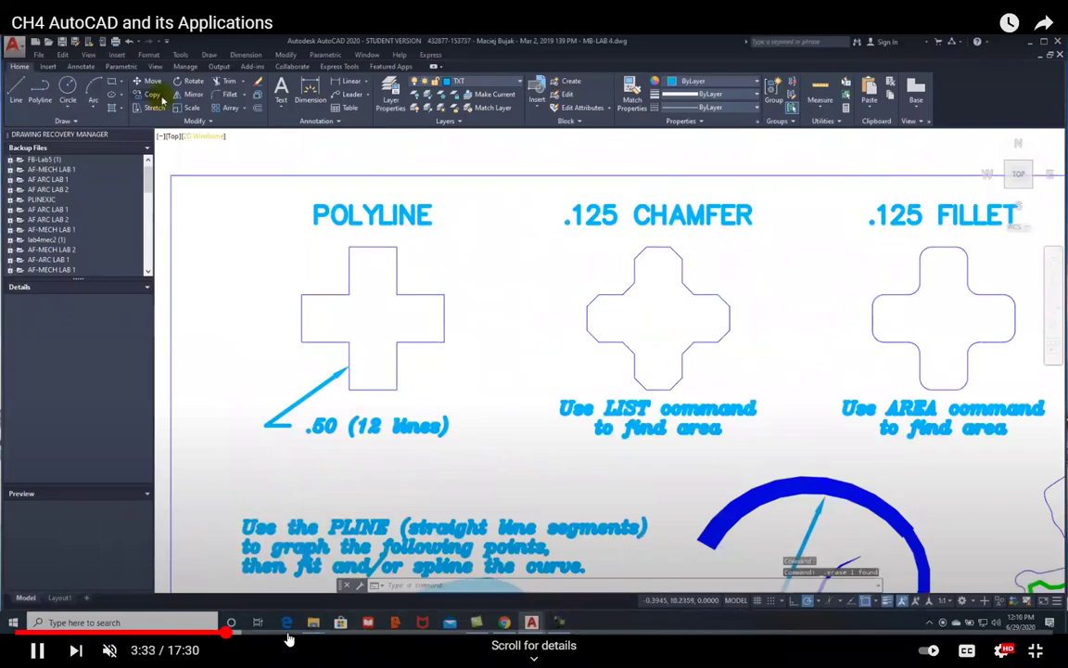
{"action": "left_click", "coordinate": [339, 634]}
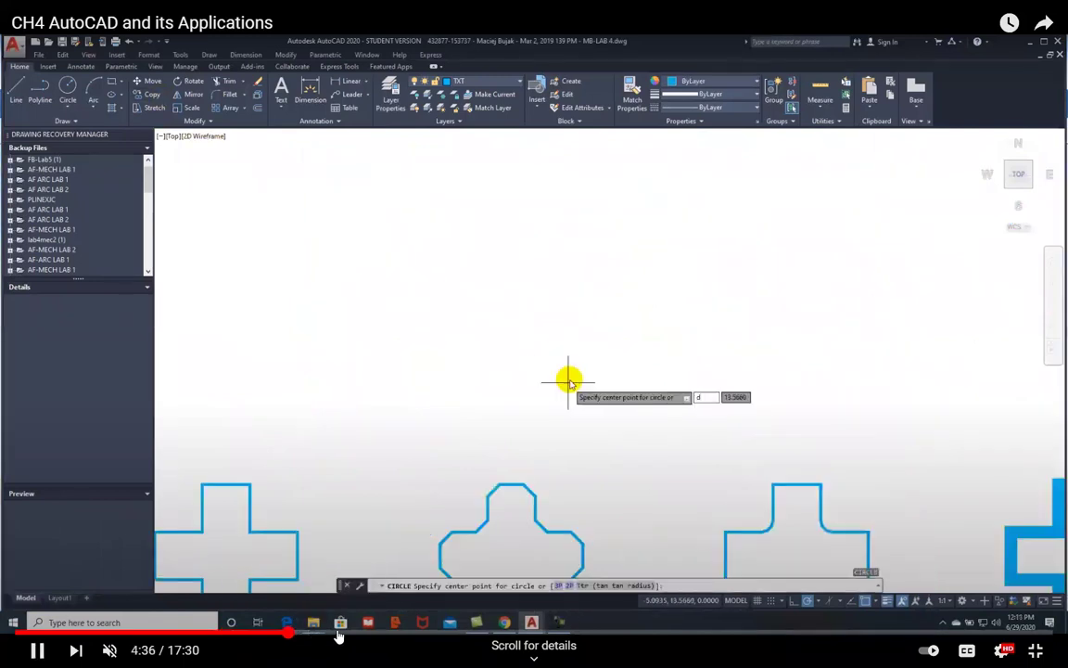
{"action": "left_click_drag", "start_coordinate": [340, 634], "coordinate": [388, 635]}
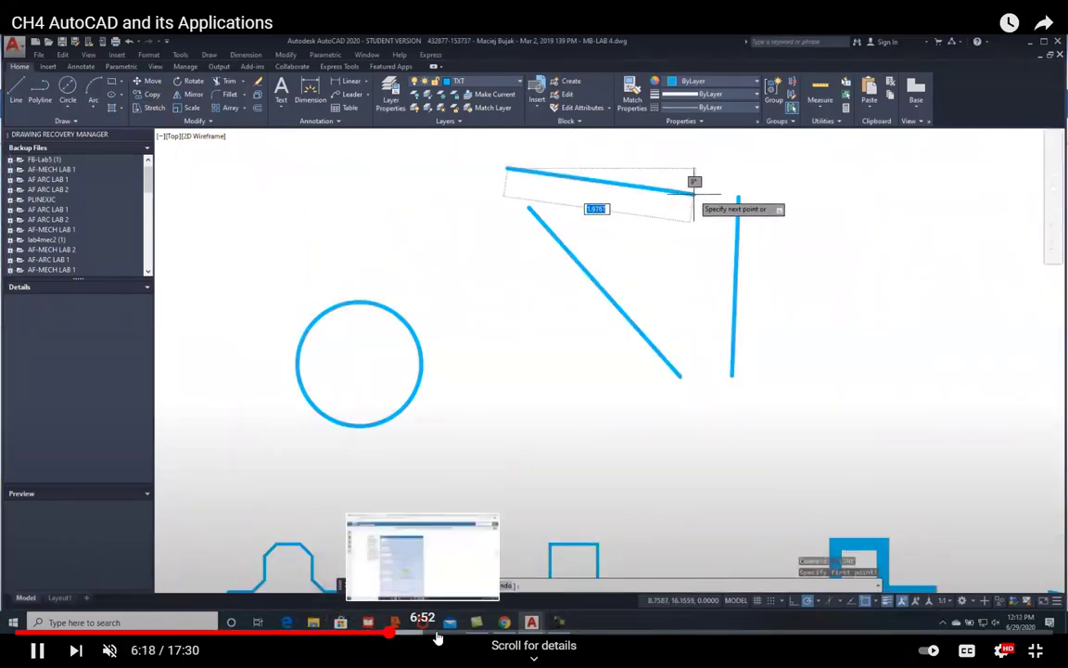
{"action": "left_click", "coordinate": [446, 636]}
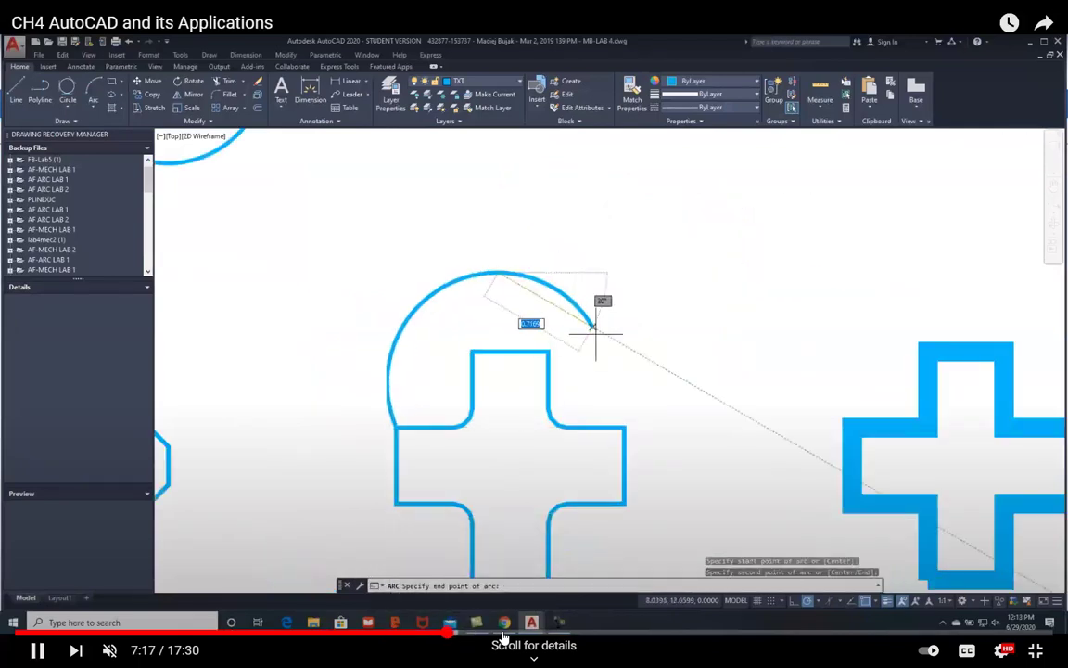
{"action": "left_click", "coordinate": [504, 635]}
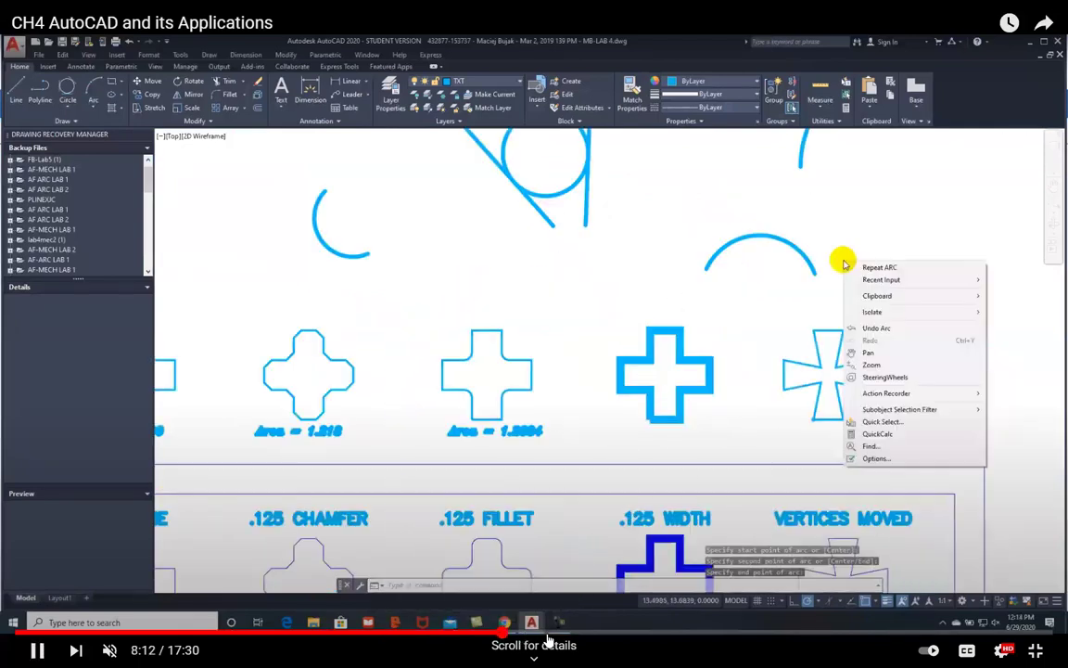
{"action": "left_click", "coordinate": [547, 634]}
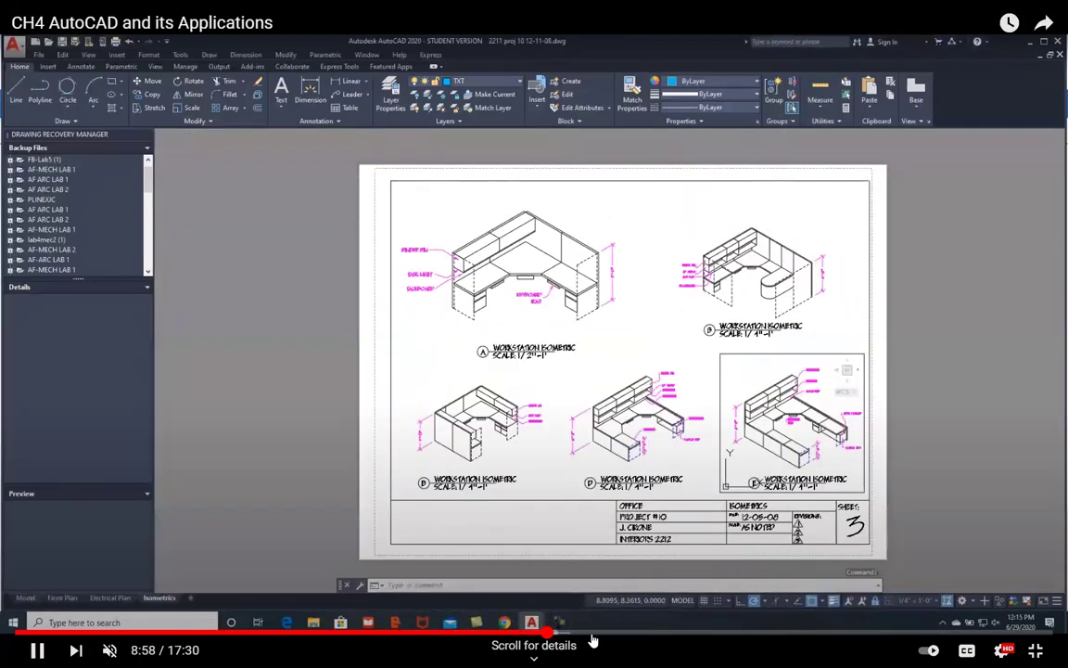
{"action": "left_click", "coordinate": [592, 635]}
{"action": "left_click", "coordinate": [635, 634]}
{"action": "left_click", "coordinate": [718, 634]}
{"action": "left_click", "coordinate": [784, 634]}
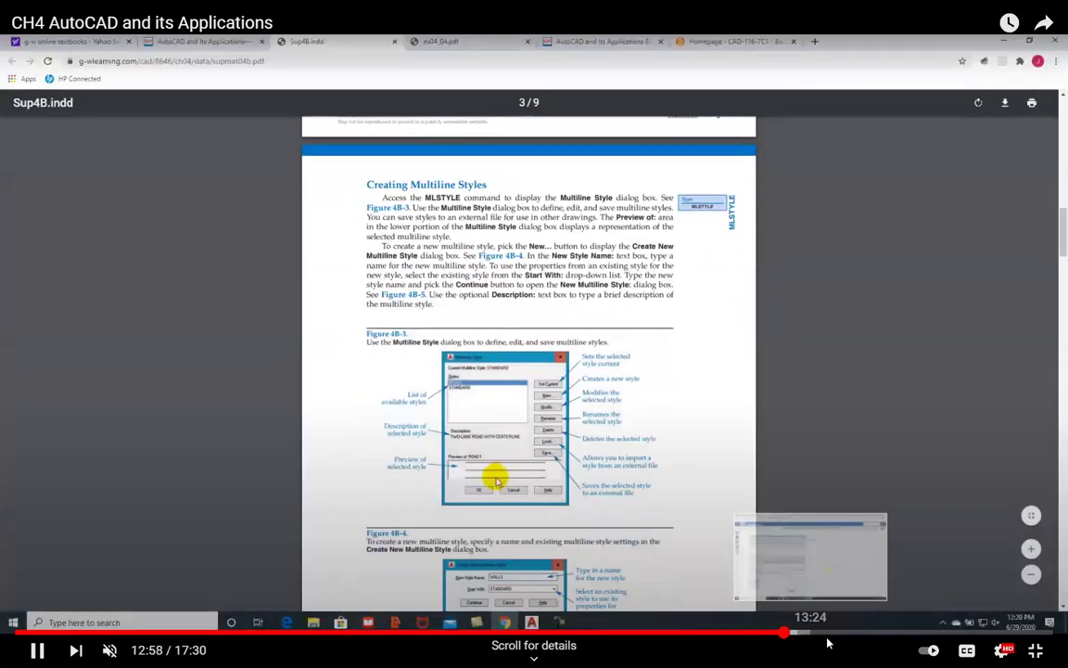
{"action": "left_click", "coordinate": [833, 635]}
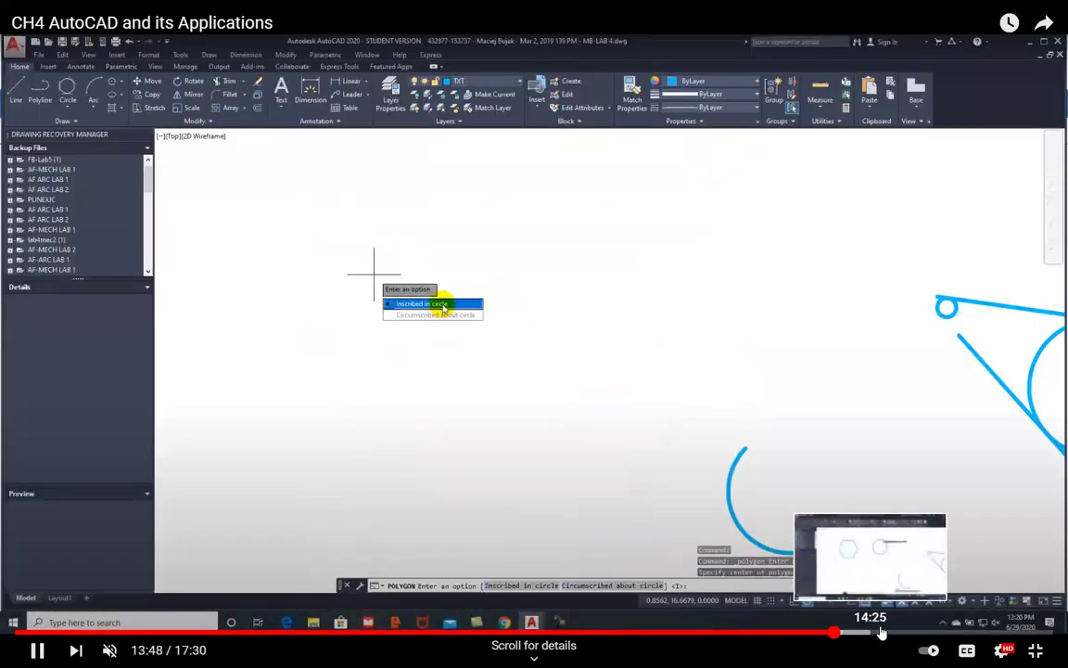
{"action": "left_click", "coordinate": [886, 635]}
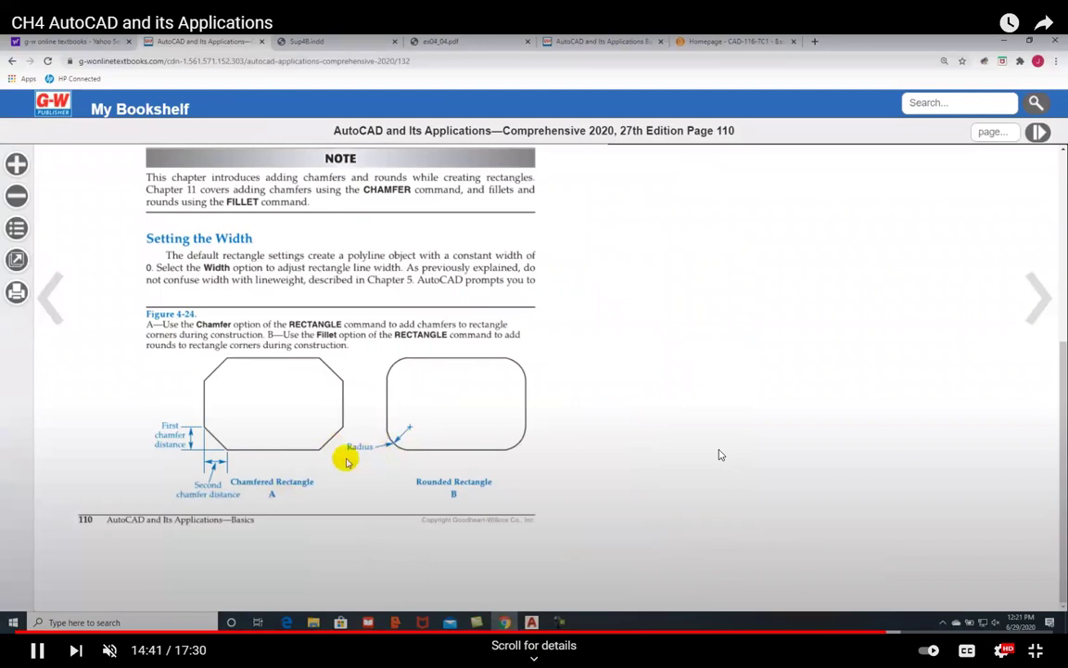
{"action": "key", "text": "Escape"}
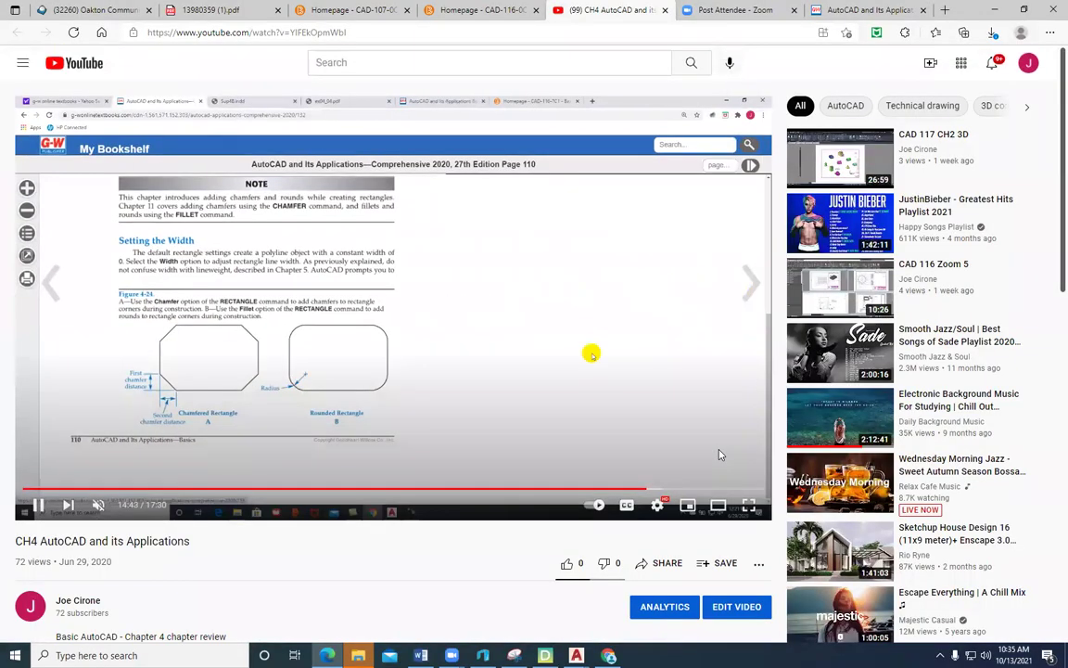
{"action": "left_click", "coordinate": [39, 506]}
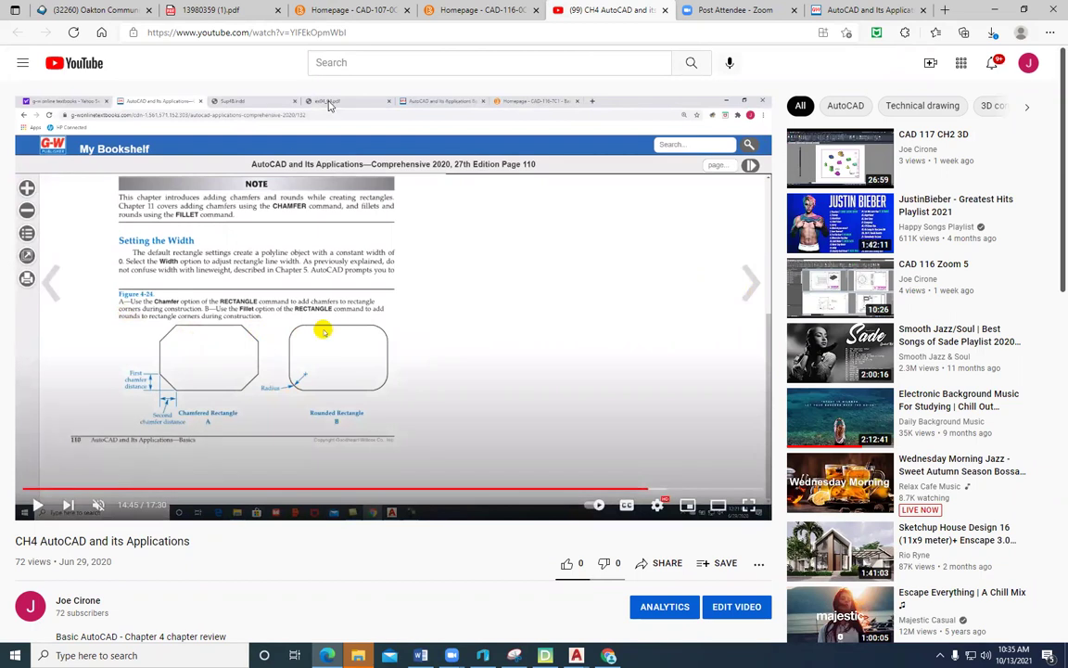
Step: Return to the CAD-116 course homepage and open the Objectives Mod #4 document from the Module 4 announcement
{"action": "left_click", "coordinate": [478, 10]}
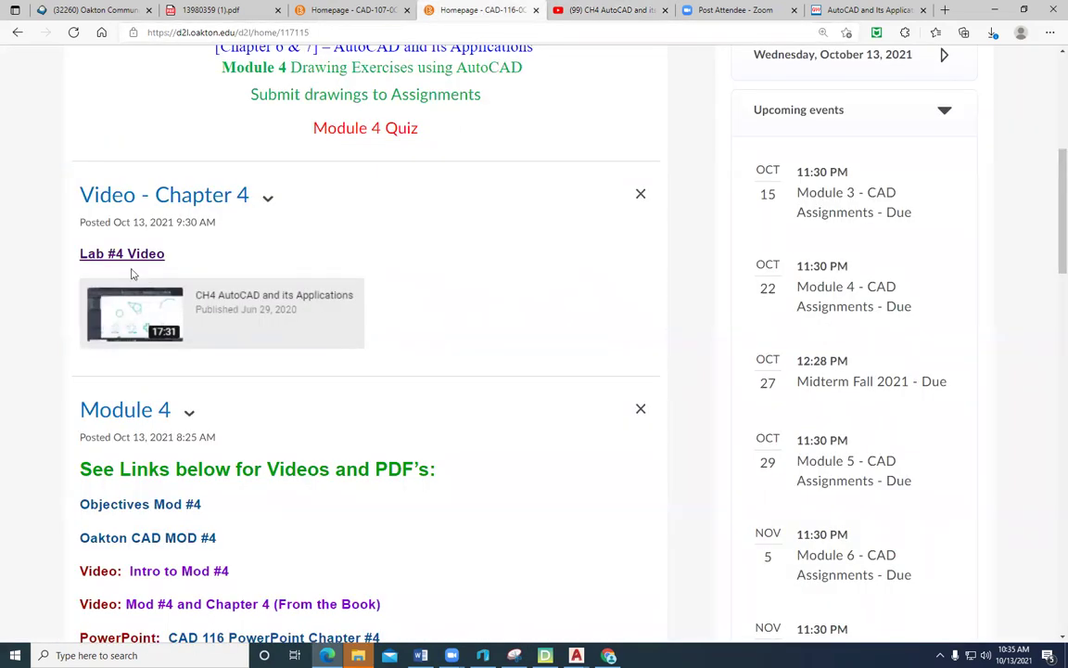
{"action": "scroll", "coordinate": [246, 275], "scroll_direction": "down", "scroll_amount": 3}
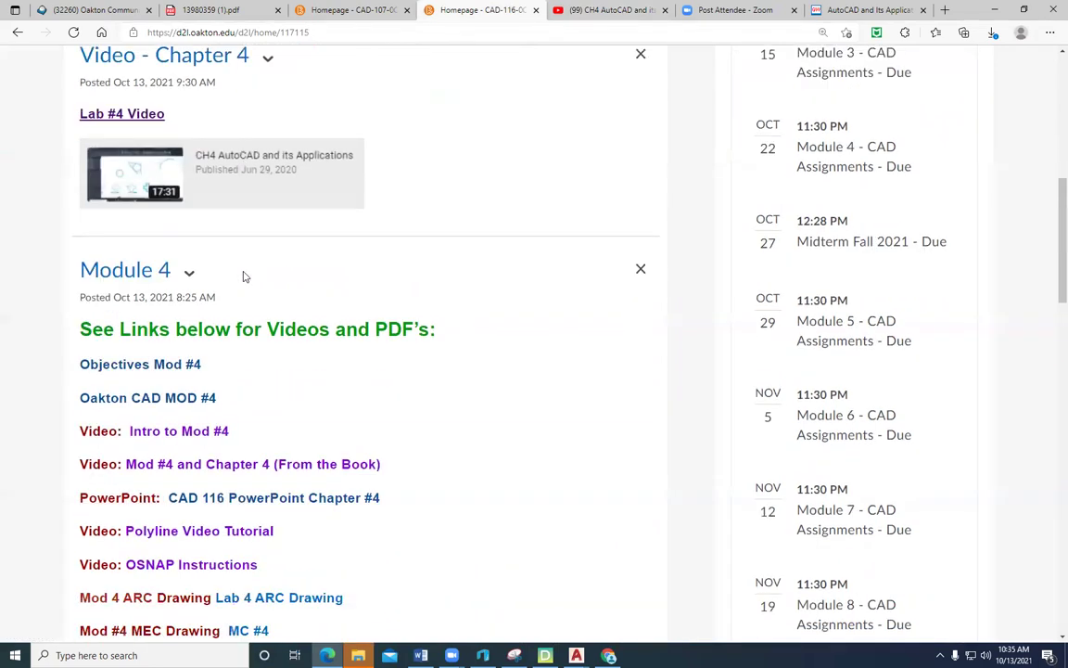
{"action": "scroll", "coordinate": [249, 280], "scroll_direction": "down", "scroll_amount": 2}
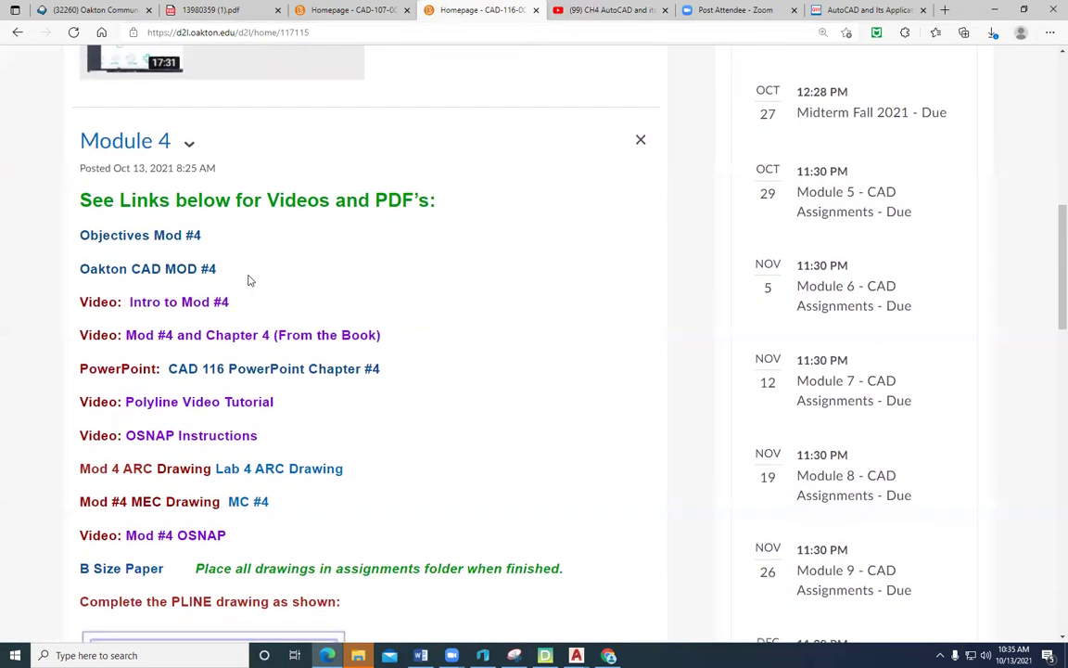
{"action": "left_click", "coordinate": [190, 236]}
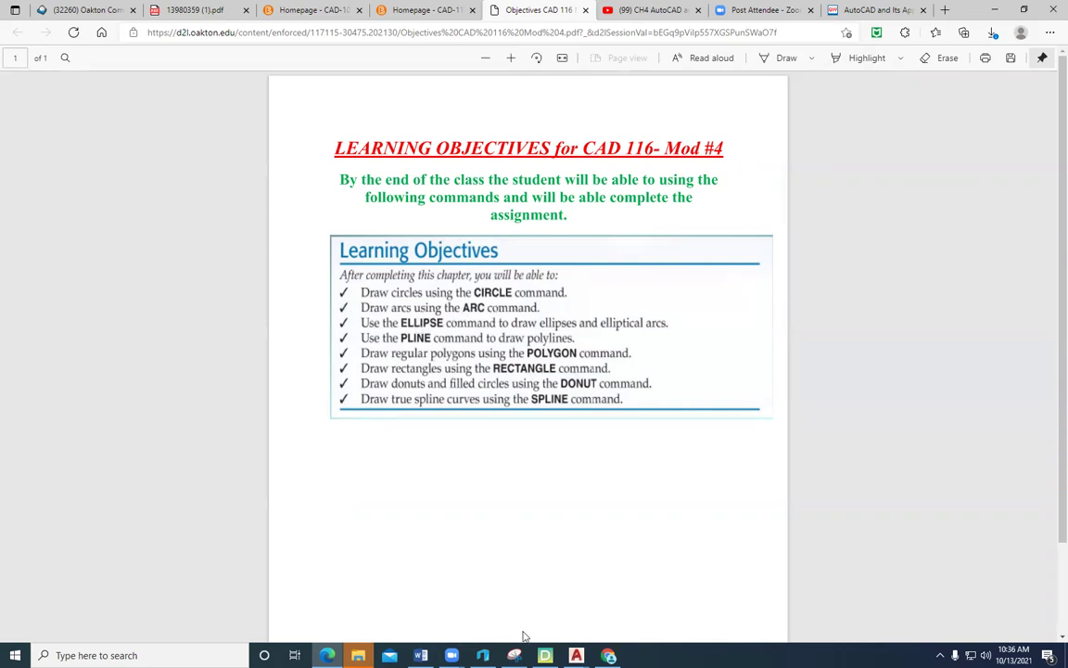
Step: Switch to Pline Drawing.dwg in AutoCAD, inspect the quick properties of the cross under POLYLINE, deselect it and minimize AutoCAD
{"action": "mouse_move", "coordinate": [576, 655]}
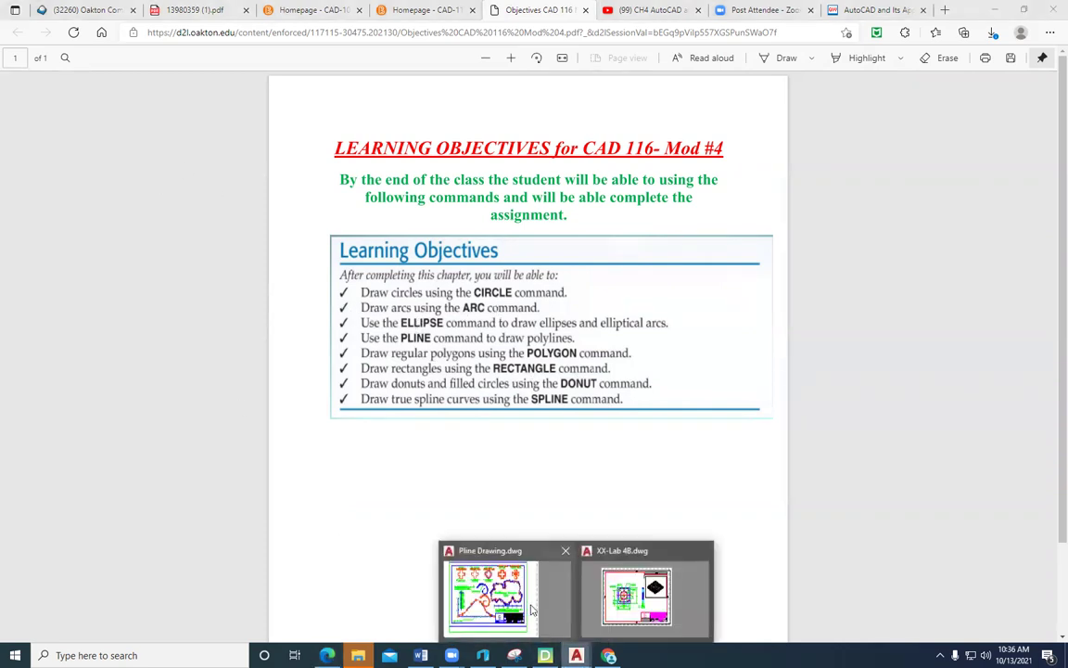
{"action": "left_click", "coordinate": [491, 597]}
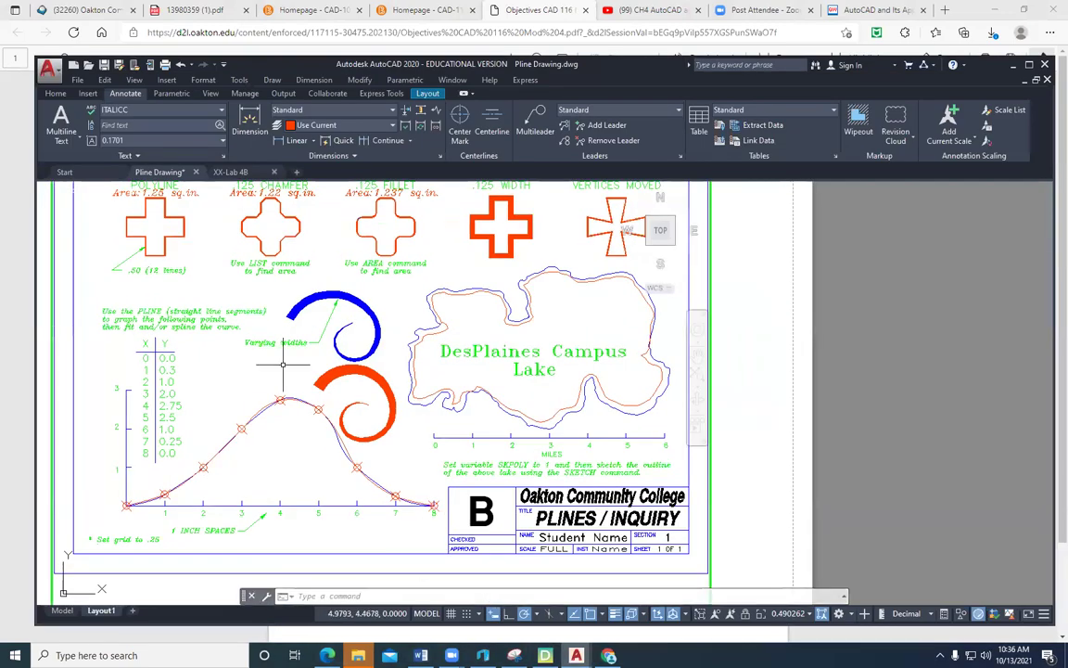
{"action": "left_click", "coordinate": [181, 221]}
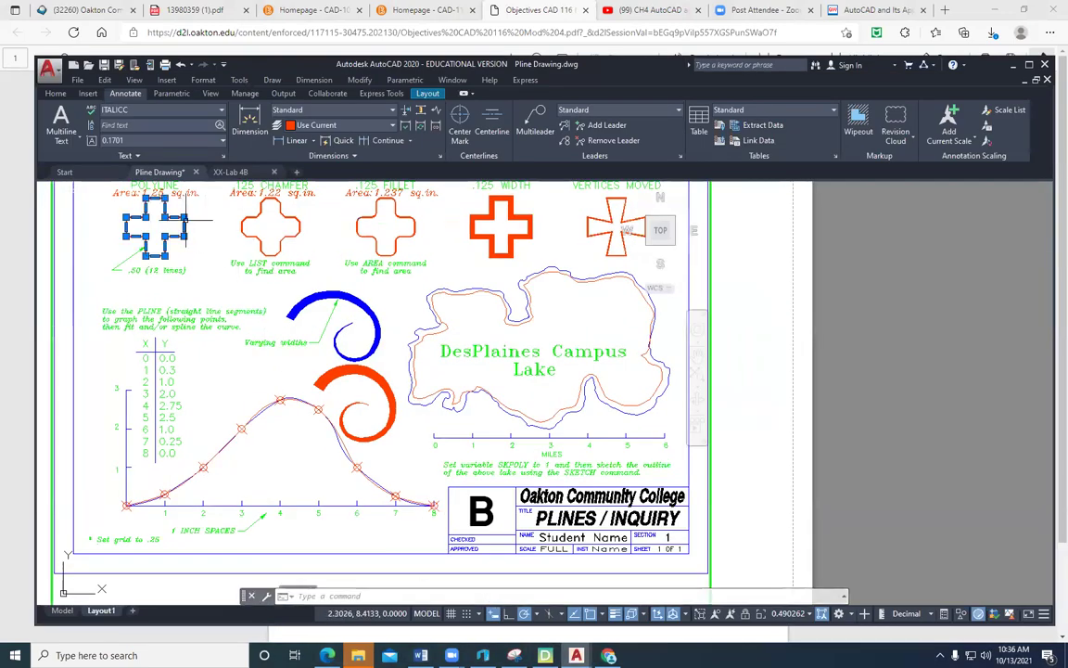
{"action": "right_click", "coordinate": [201, 270]}
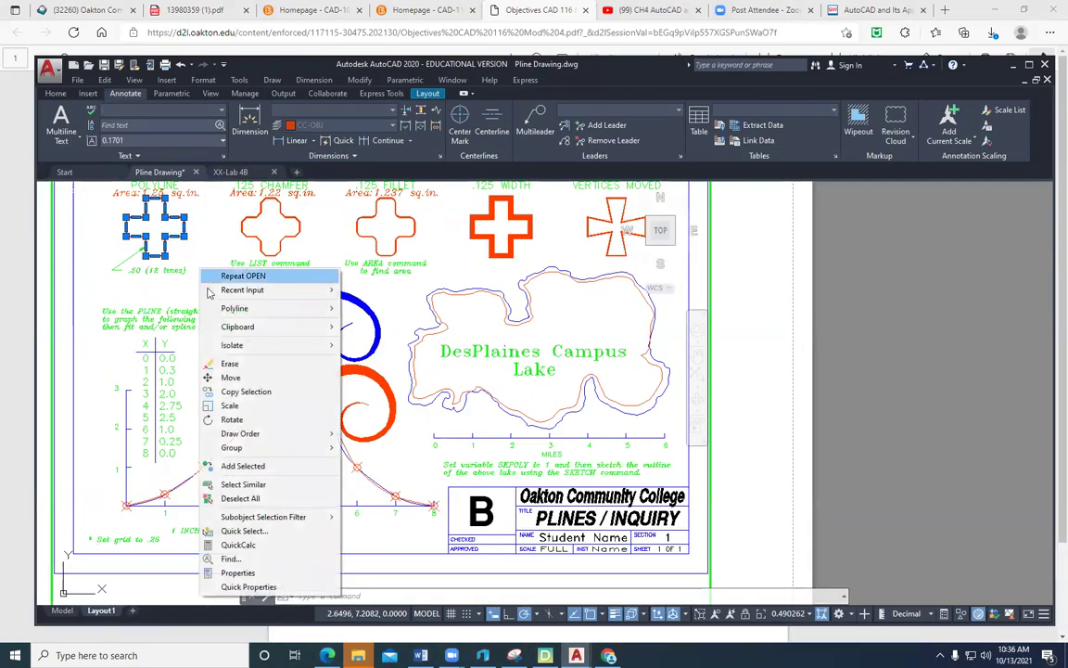
{"action": "left_click", "coordinate": [249, 587]}
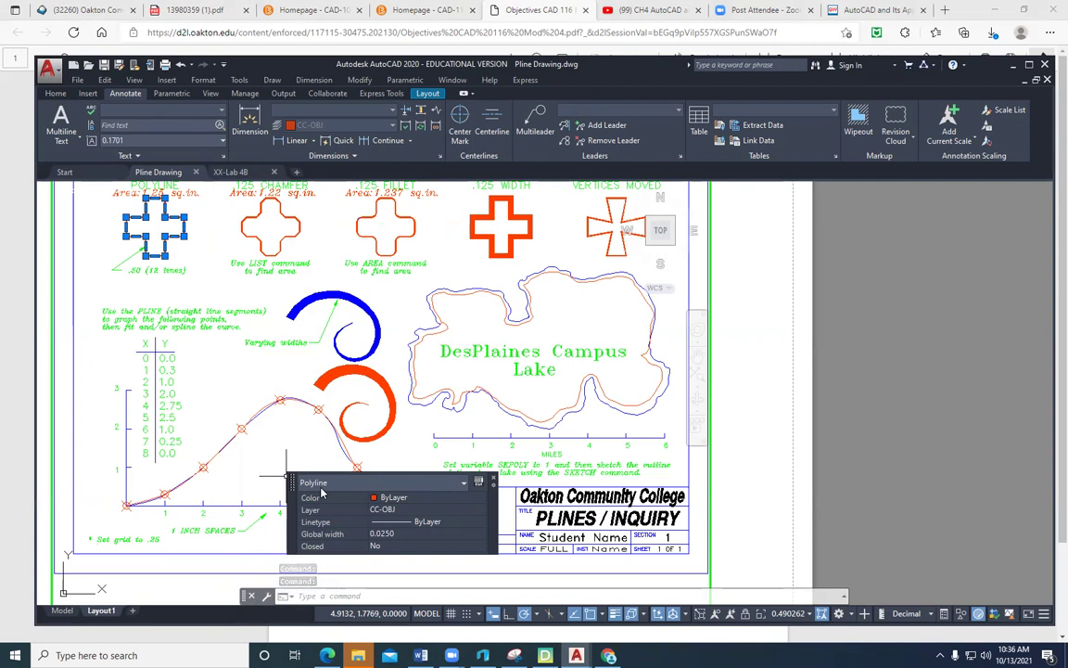
{"action": "key", "text": "Escape"}
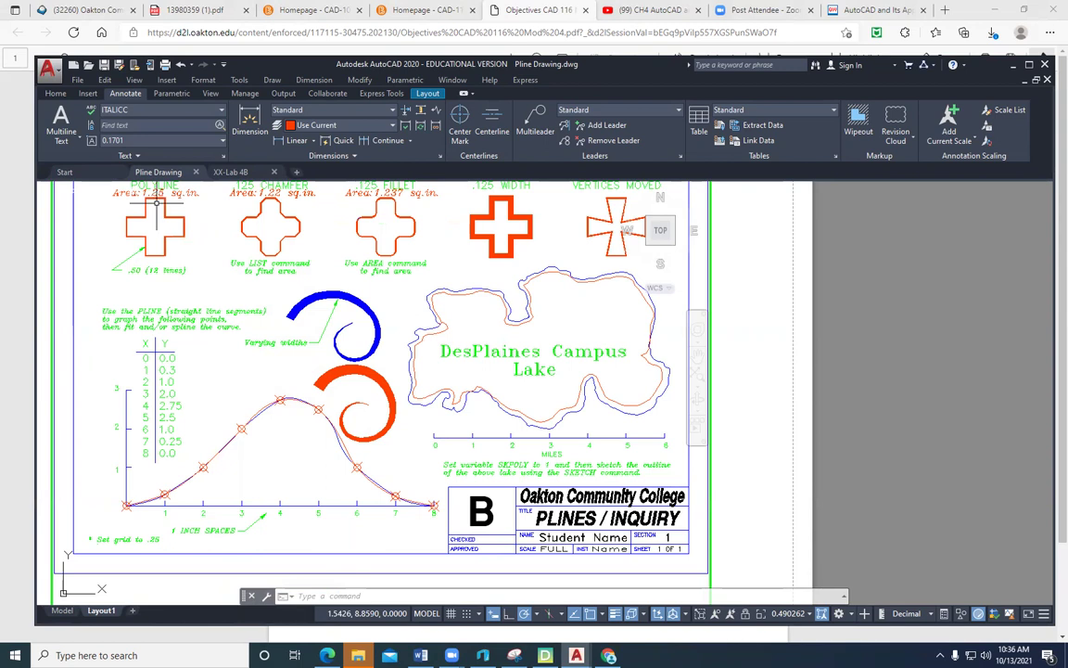
{"action": "left_click", "coordinate": [1014, 67]}
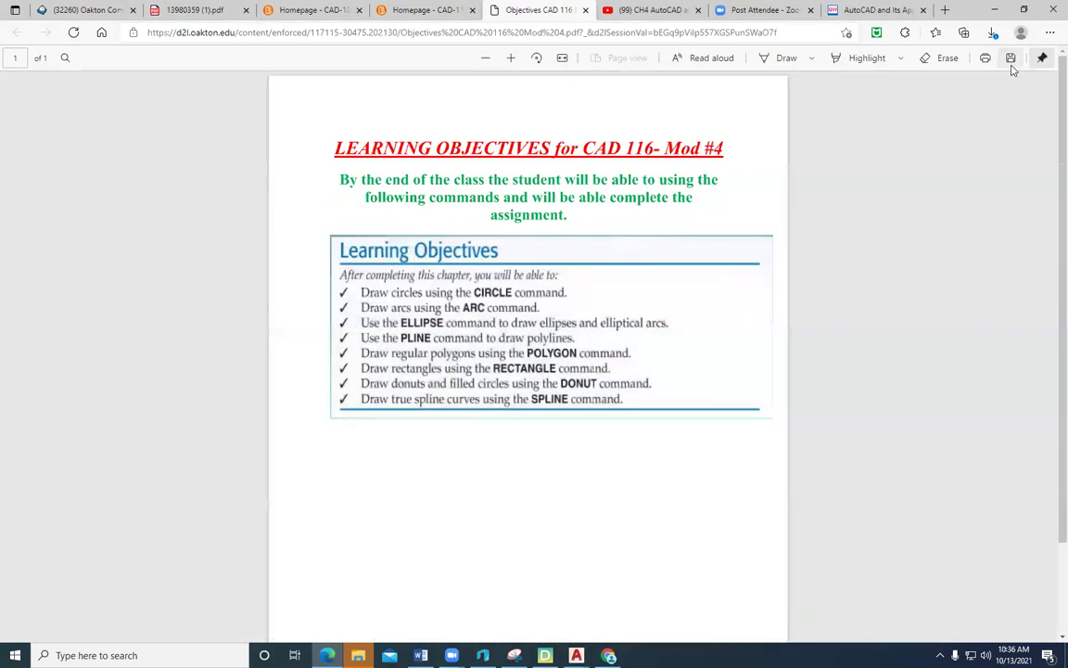
Step: Go back to the CAD-116 homepage and review the Module 4 links, PLINE drawing and Mechanical or Architectural assignment choices
{"action": "left_click", "coordinate": [408, 10]}
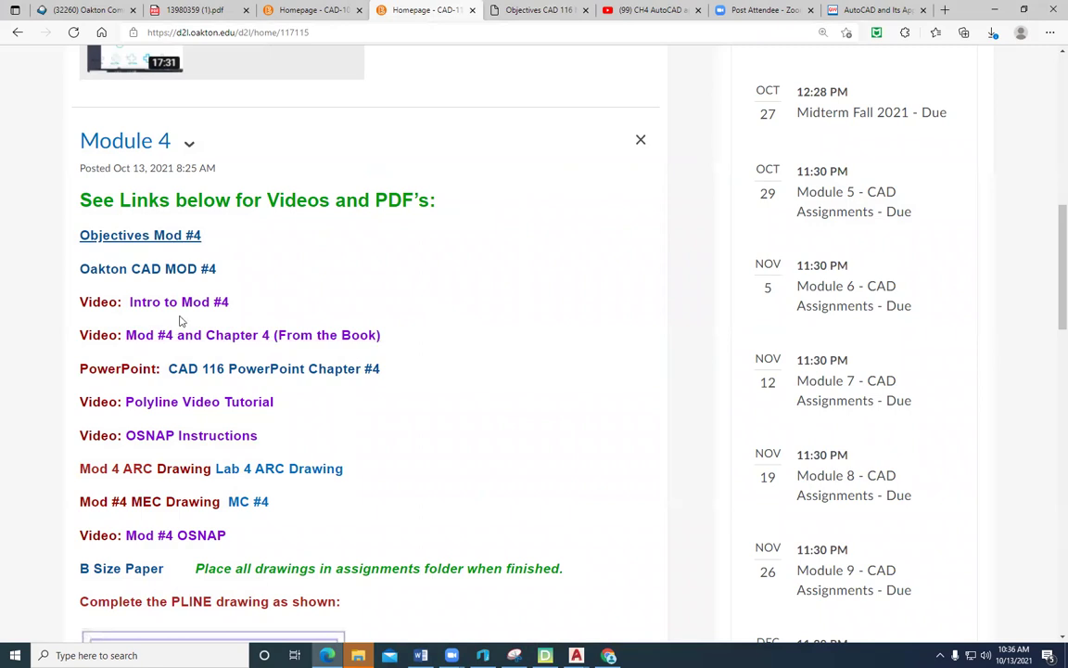
{"action": "scroll", "coordinate": [223, 327], "scroll_direction": "down", "scroll_amount": 1}
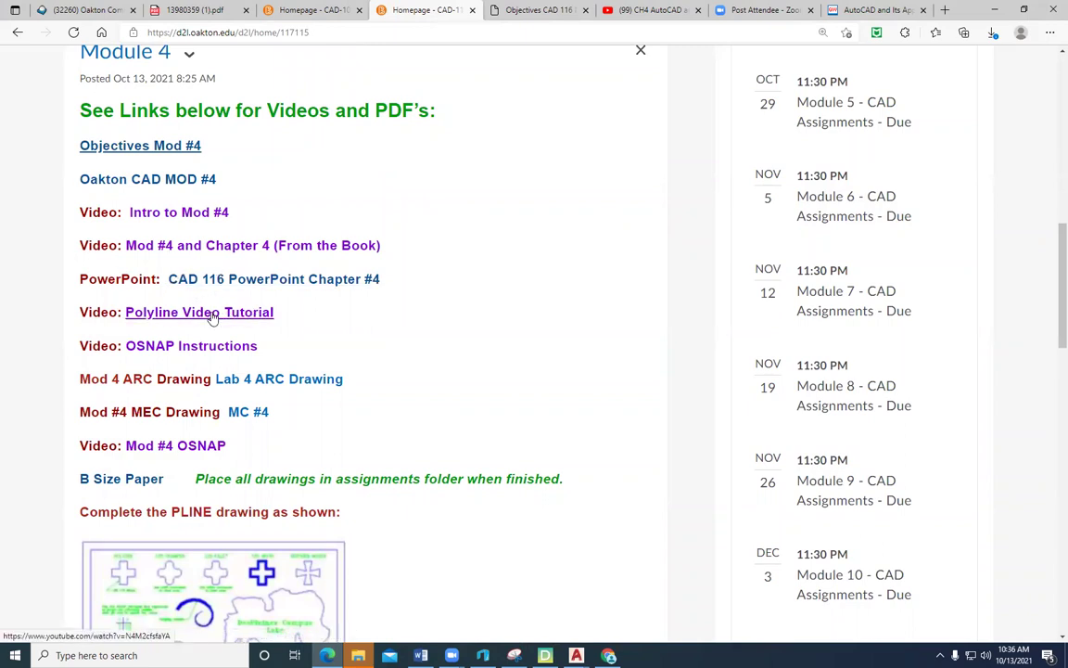
{"action": "scroll", "coordinate": [170, 282], "scroll_direction": "down", "scroll_amount": 4}
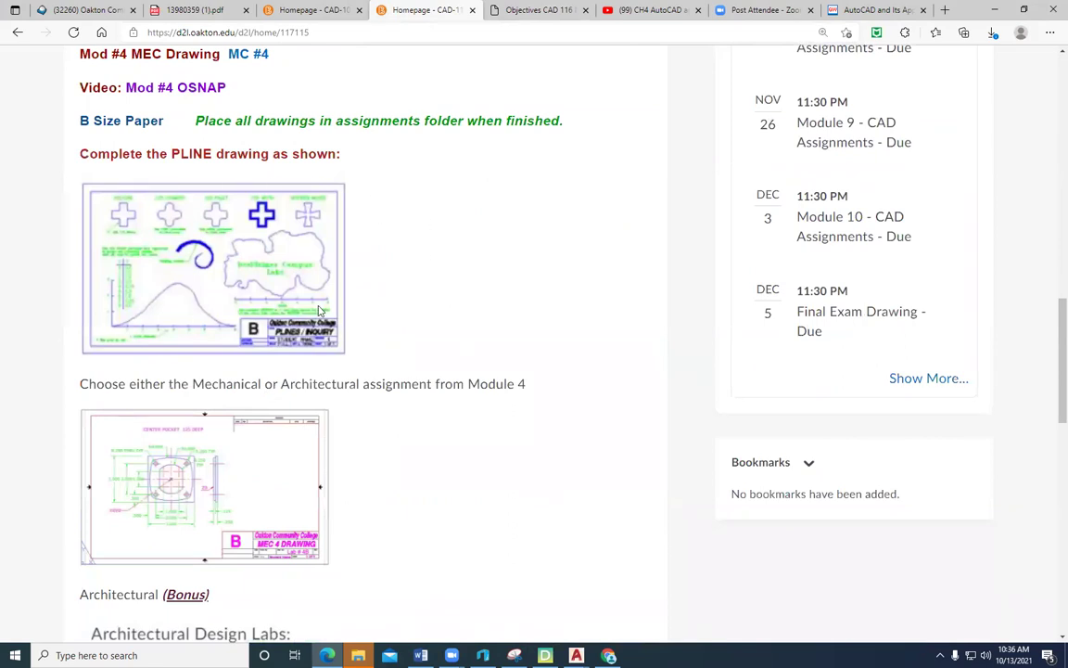
Step: Open the Polyline Video Tutorial from the Module 4 links, skip the ad and play it full screen
{"action": "scroll", "coordinate": [316, 313], "scroll_direction": "up", "scroll_amount": 3}
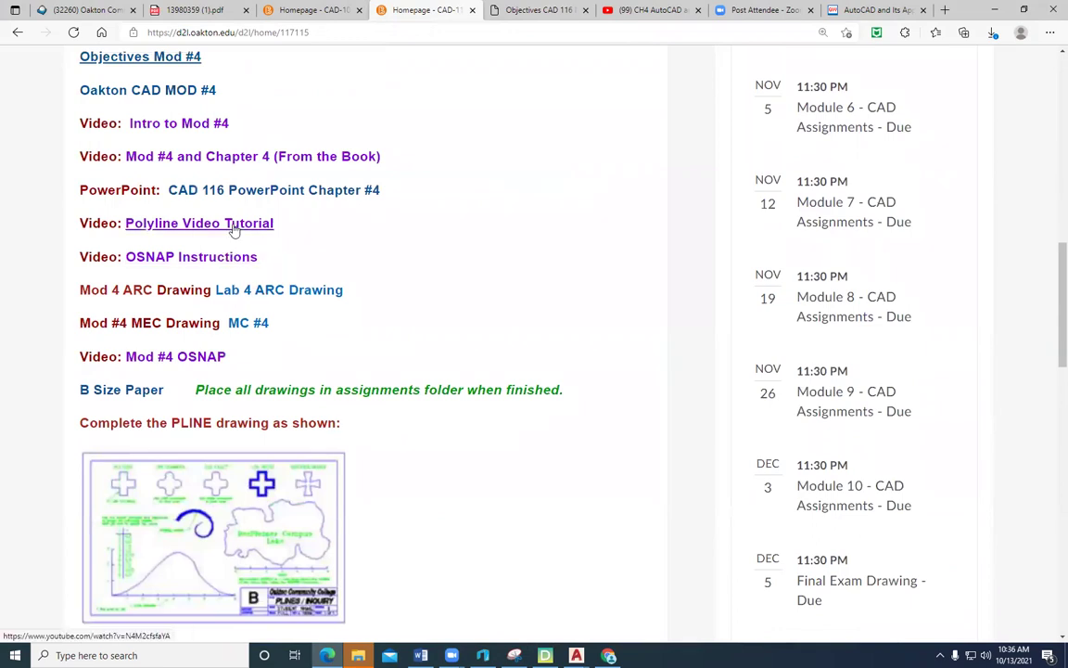
{"action": "left_click", "coordinate": [271, 256]}
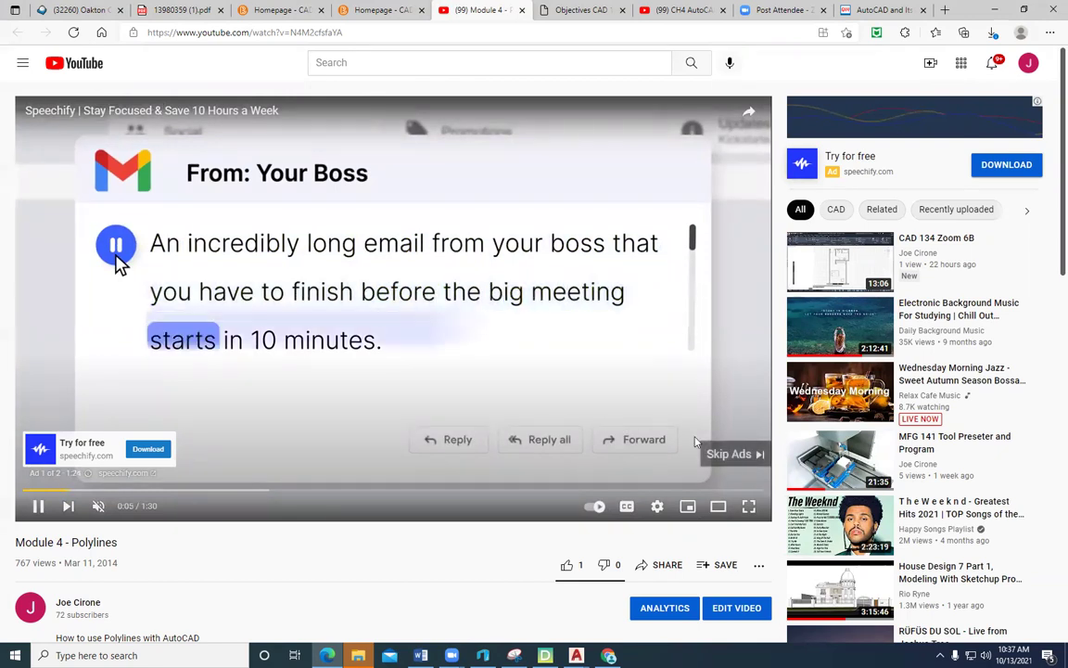
{"action": "left_click", "coordinate": [736, 457]}
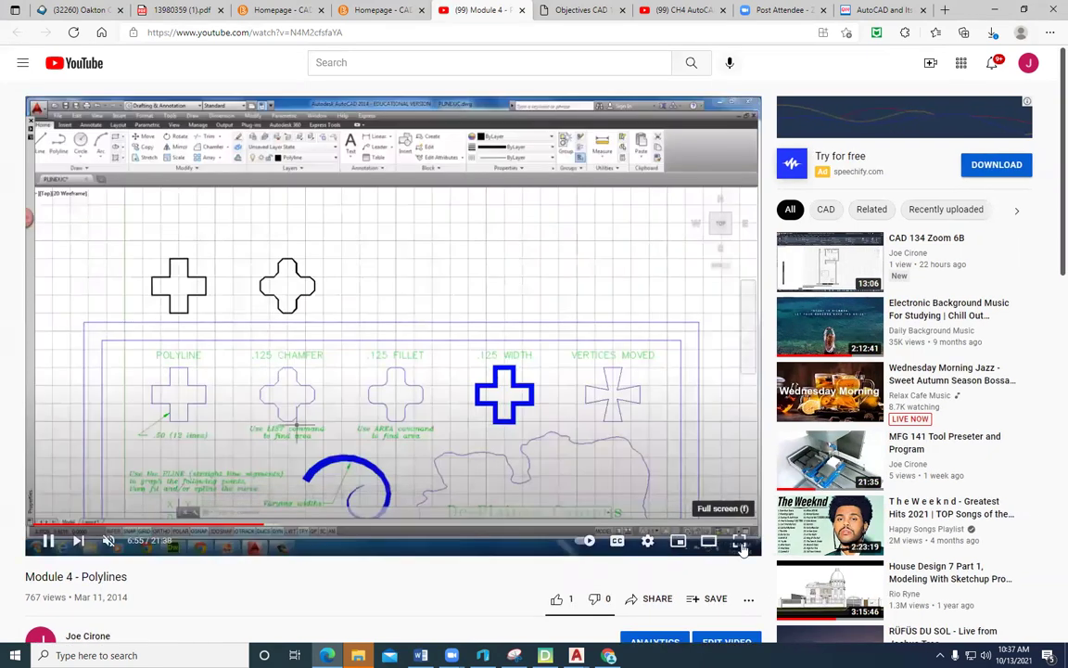
{"action": "left_click", "coordinate": [739, 541]}
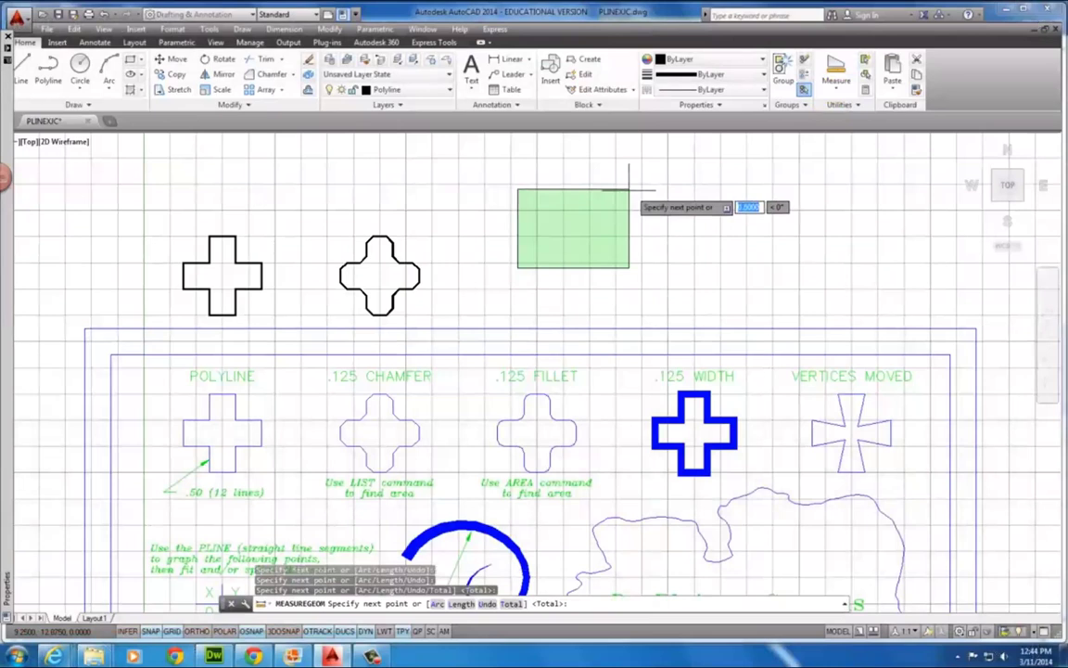
Step: Skip ahead in the Module 4 - Polylines video to about 8:19, exit full screen and pause it
{"action": "key", "text": "Escape"}
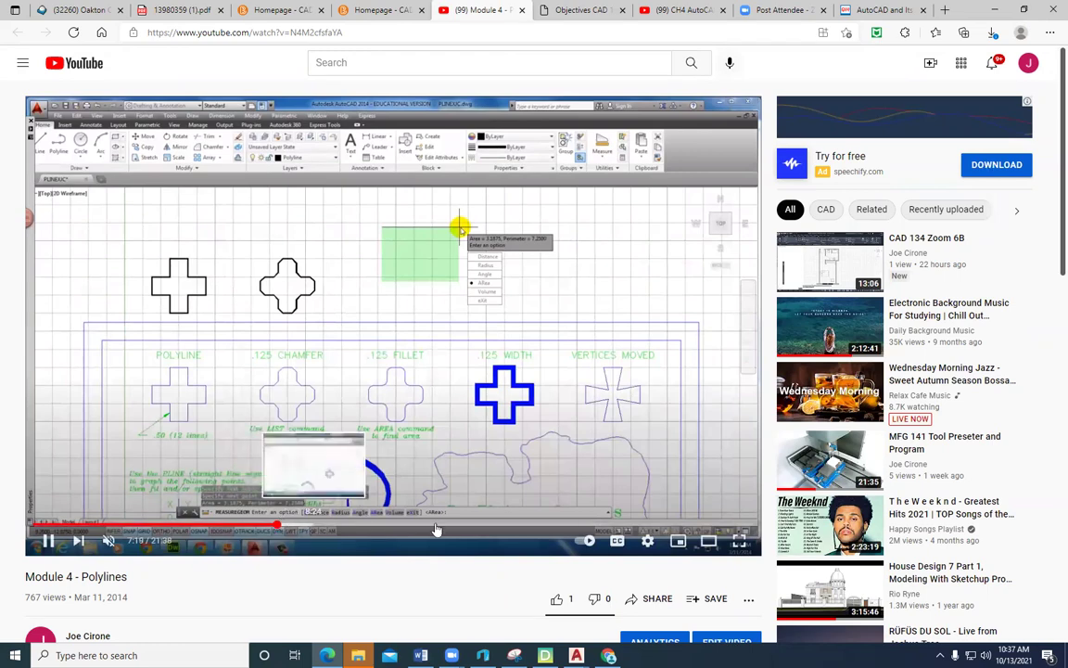
{"action": "left_click", "coordinate": [739, 540]}
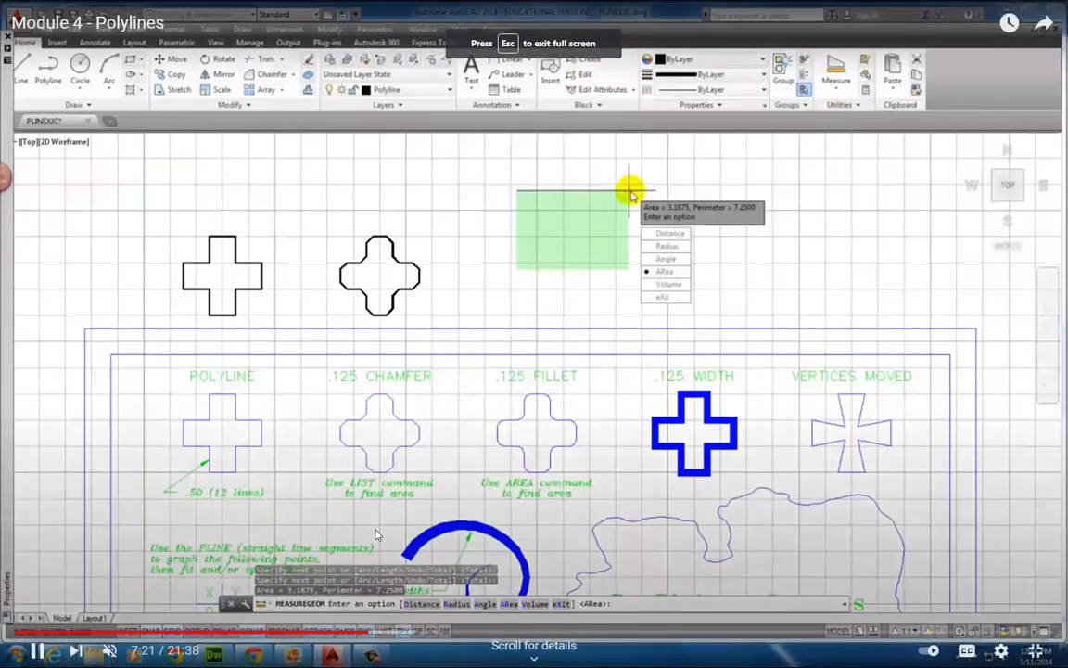
{"action": "left_click", "coordinate": [409, 632]}
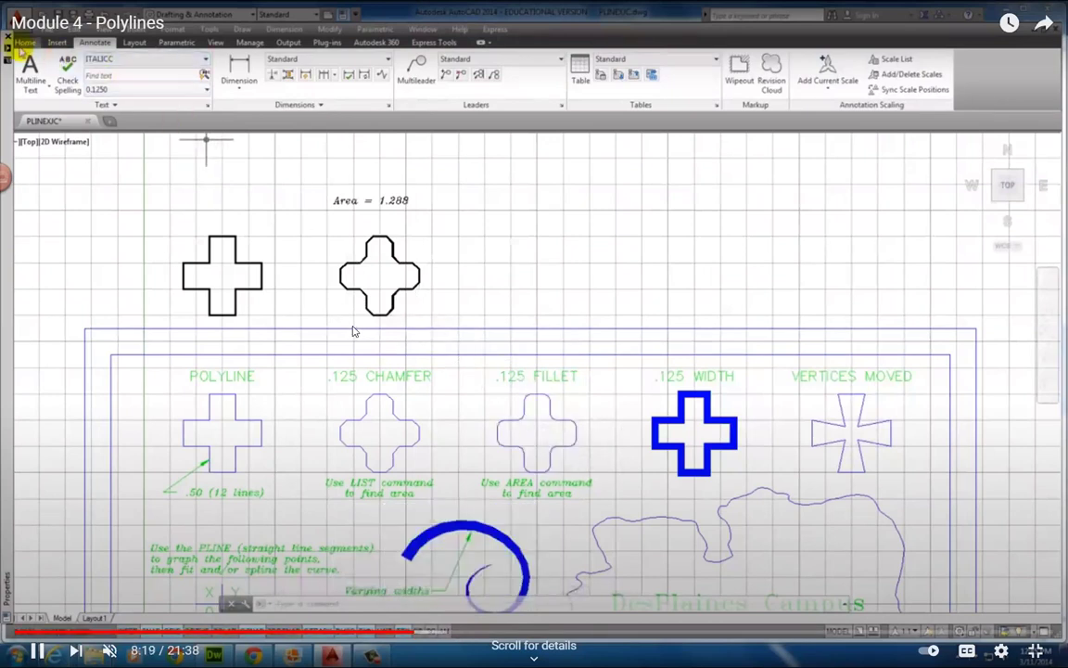
{"action": "key", "text": "Escape"}
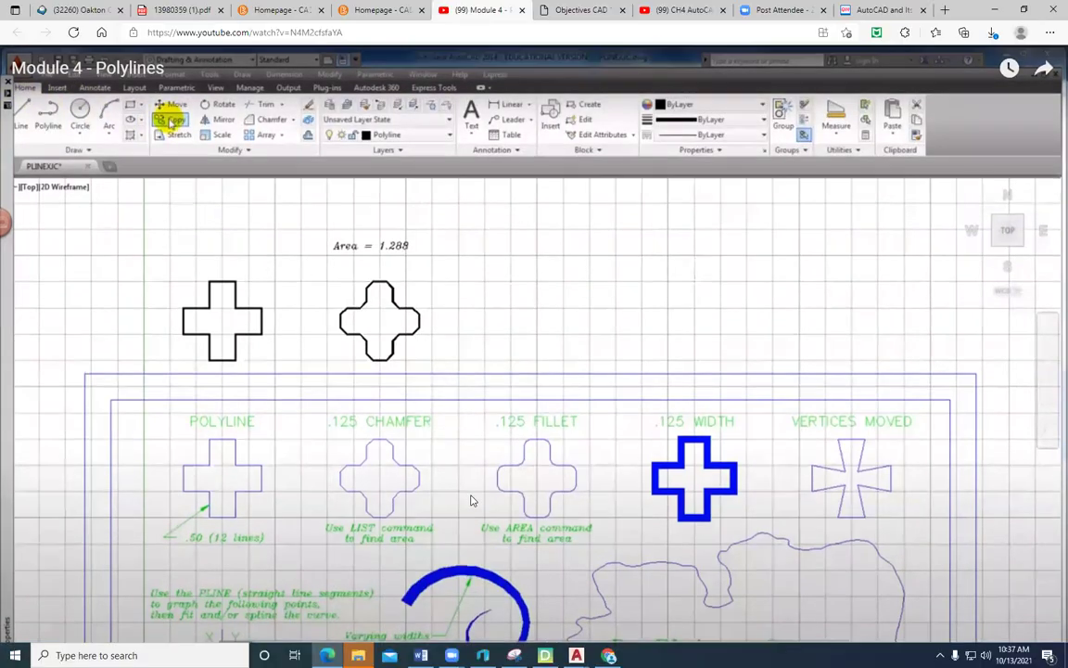
{"action": "left_click", "coordinate": [49, 541]}
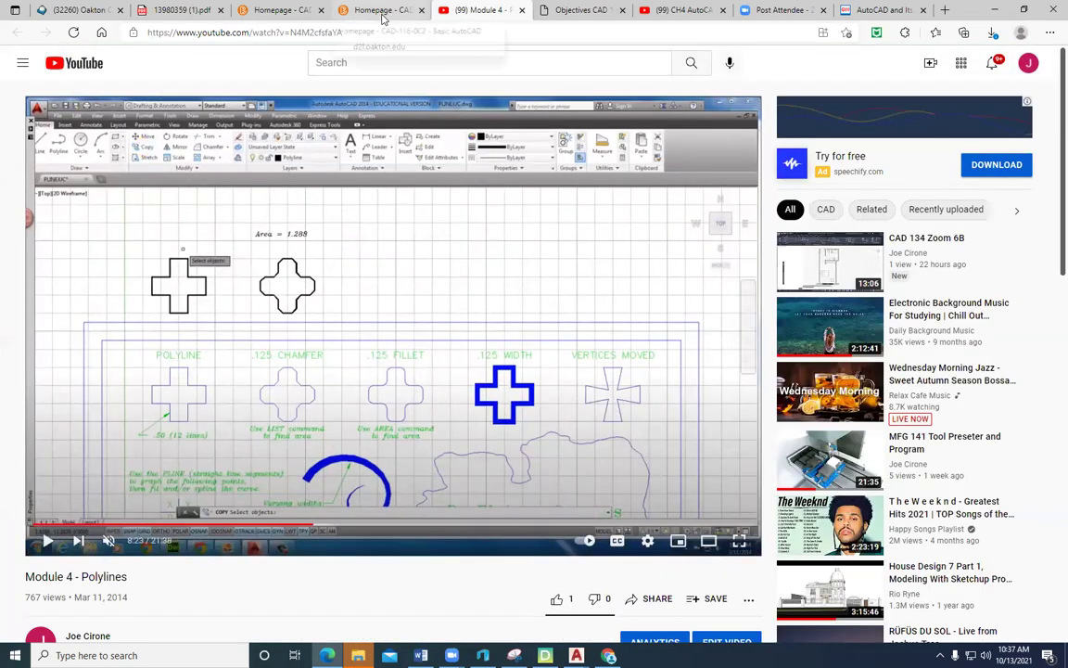
Step: Return to the CAD-116 homepage, switch to Pline Drawing.dwg in AutoCAD and maximize its window
{"action": "left_click", "coordinate": [382, 11]}
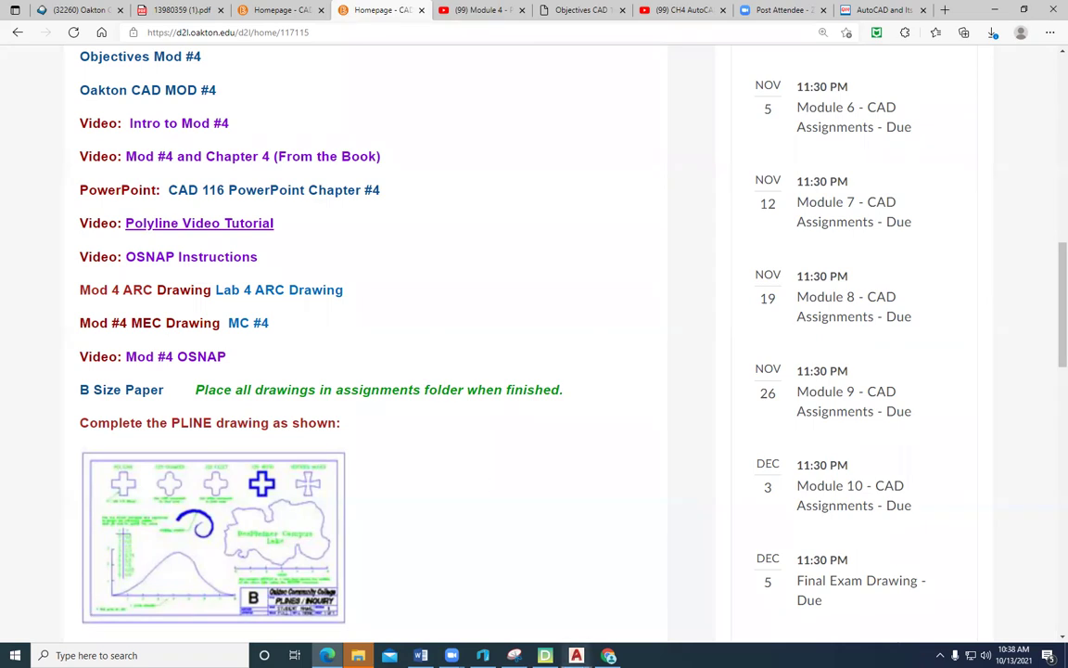
{"action": "mouse_move", "coordinate": [576, 654]}
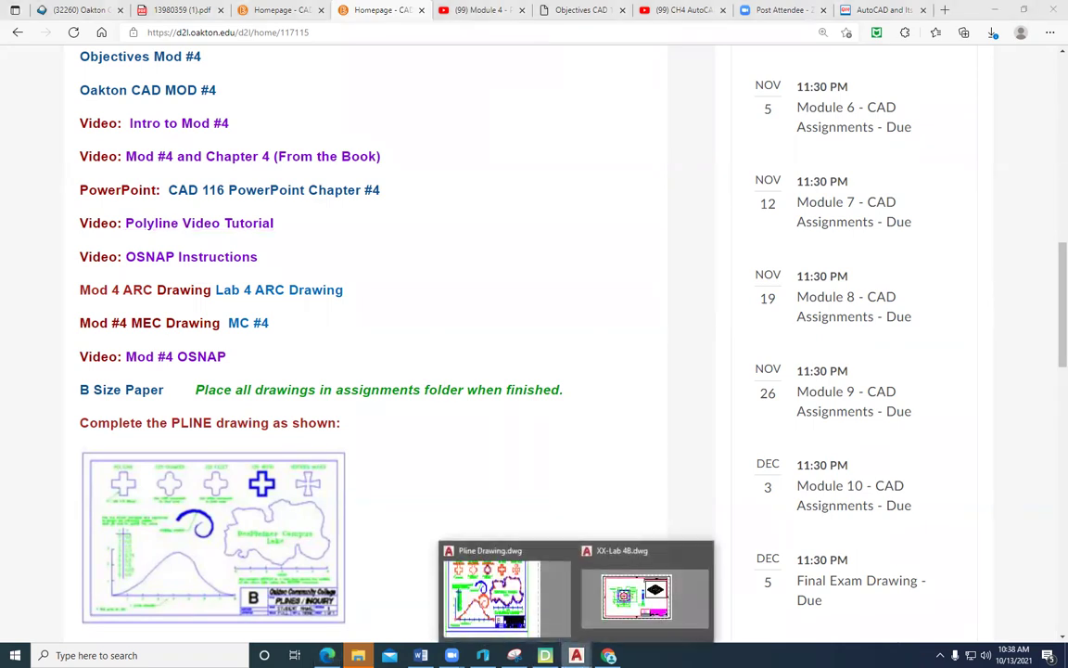
{"action": "left_click", "coordinate": [492, 594]}
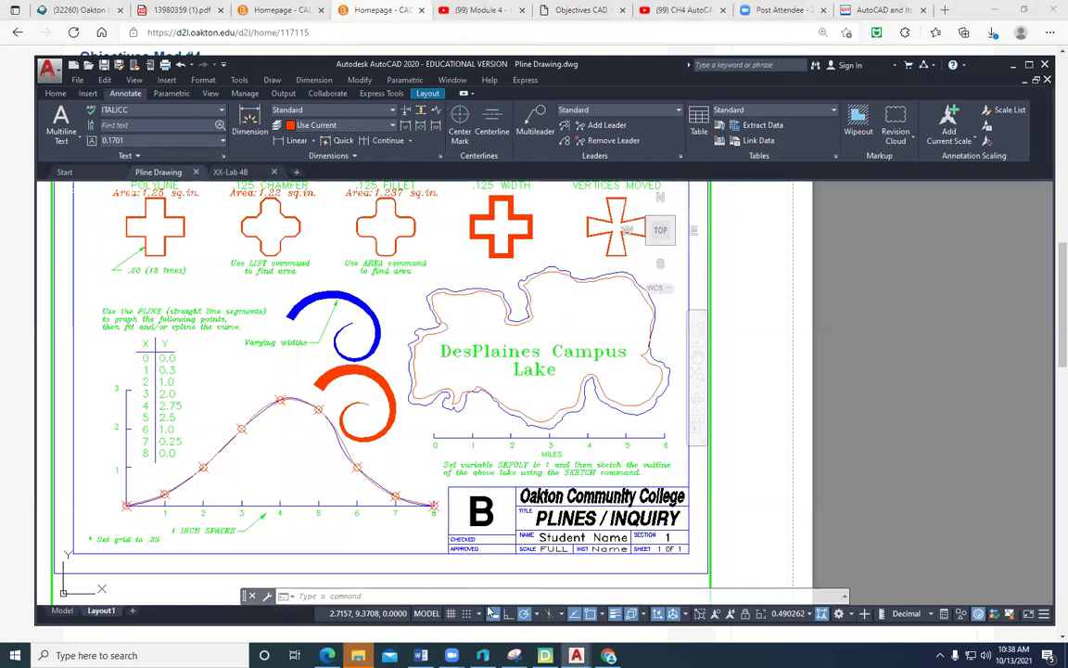
{"action": "left_click", "coordinate": [1028, 66]}
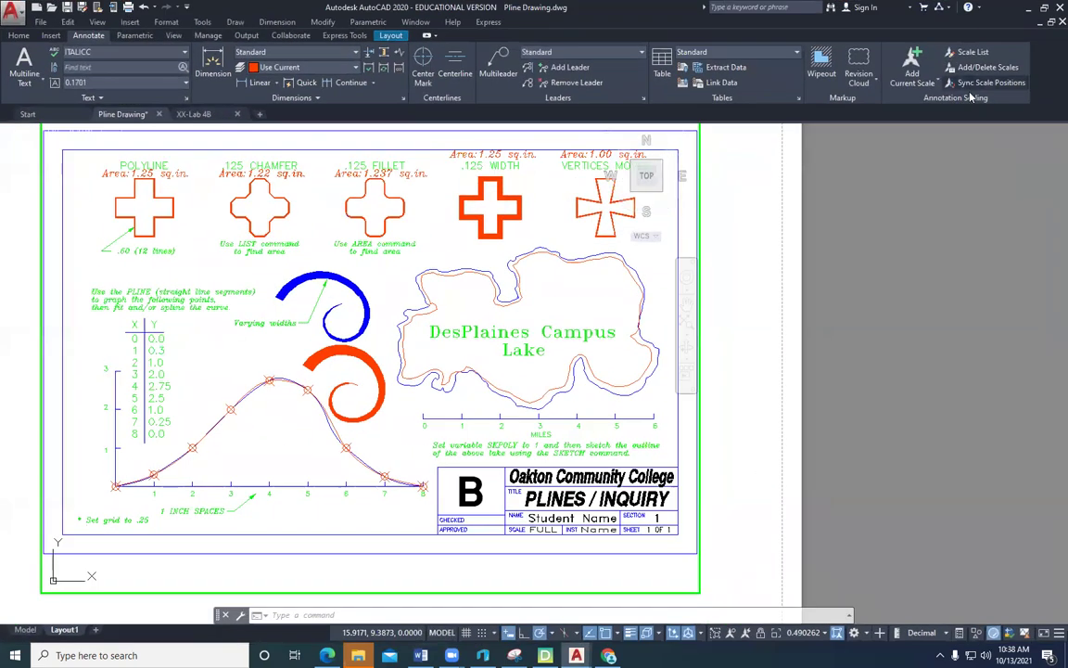
{"action": "scroll", "coordinate": [222, 279], "scroll_direction": "down", "scroll_amount": 2}
{"action": "scroll", "coordinate": [226, 272], "scroll_direction": "up", "scroll_amount": 2}
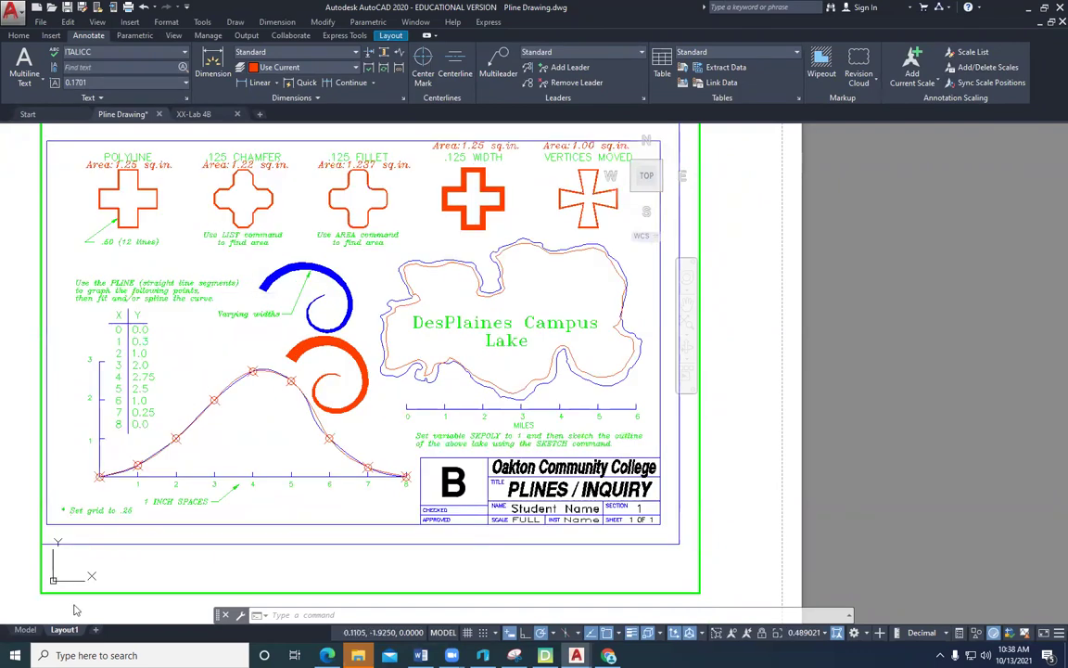
Step: Switch Pline Drawing.dwg from Layout1 to model space and turn off the grid display
{"action": "left_click", "coordinate": [25, 630]}
{"action": "middle_click_drag", "start_coordinate": [351, 488], "coordinate": [362, 437]}
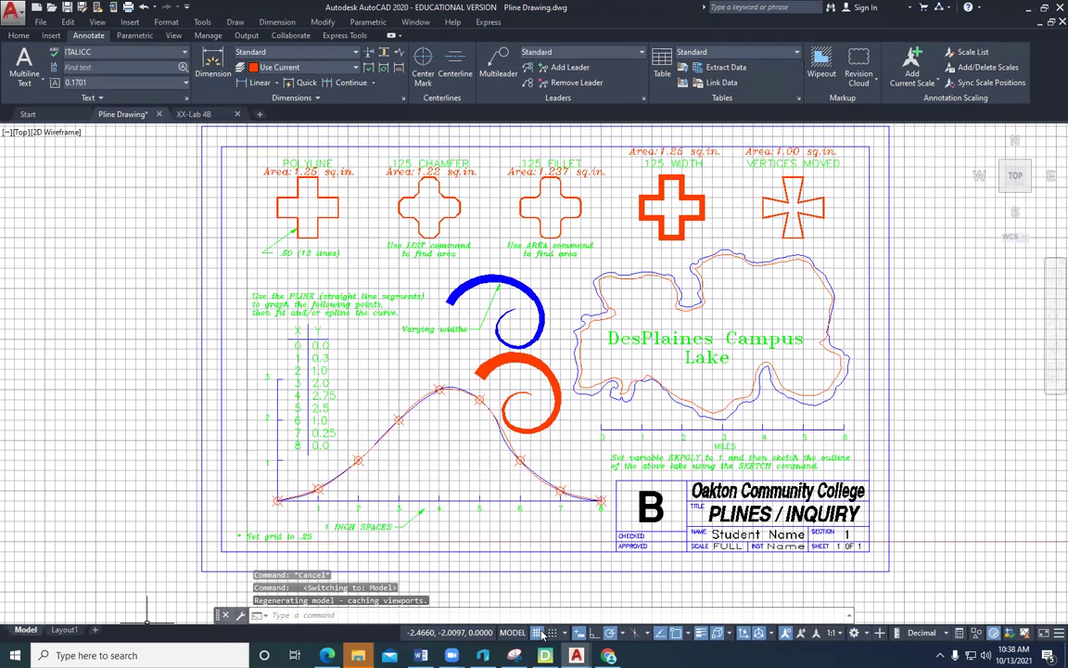
{"action": "left_click", "coordinate": [541, 632]}
{"action": "scroll", "coordinate": [414, 438], "scroll_direction": "down", "scroll_amount": 2}
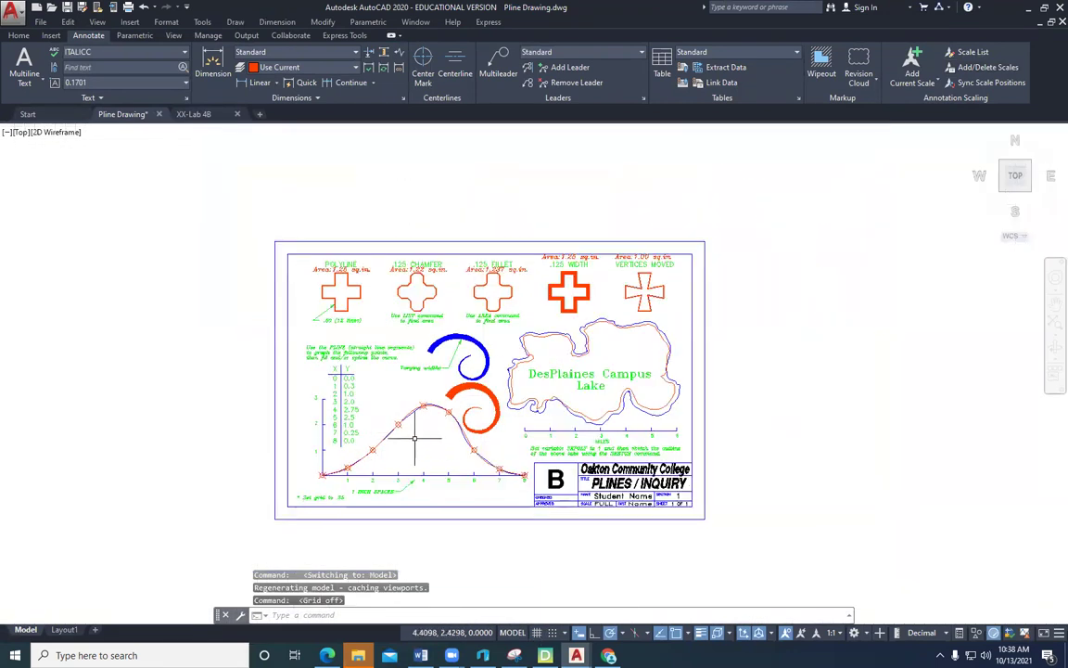
Step: Delete the orange varying-width spiral below the blue one
{"action": "left_click", "coordinate": [477, 410]}
{"action": "mouse_move", "coordinate": [481, 415]}
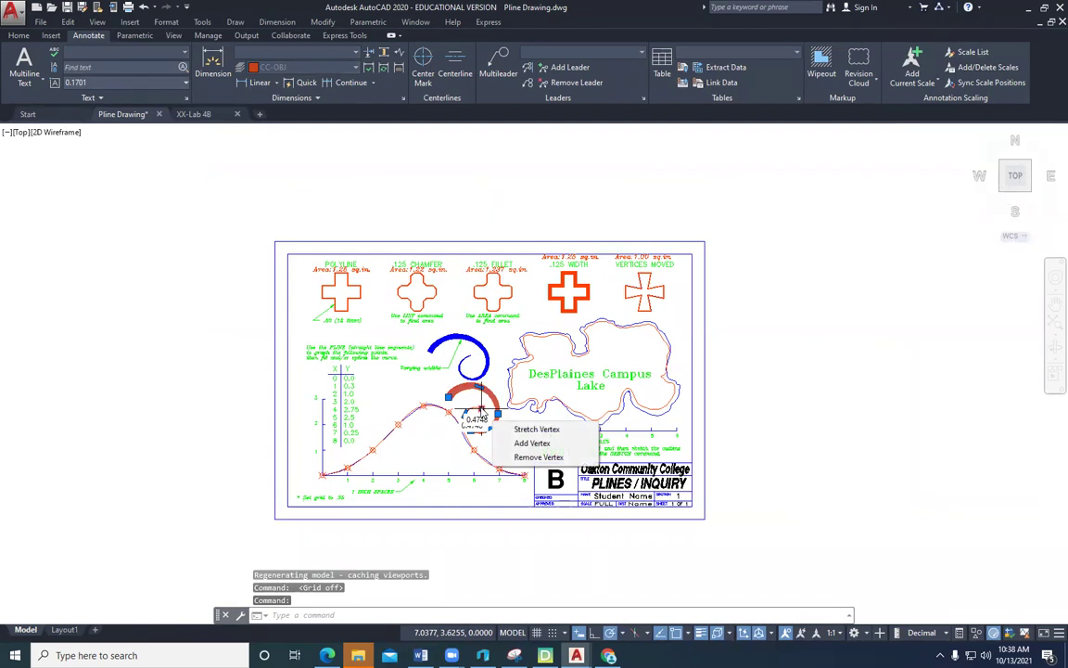
{"action": "key", "text": "Delete"}
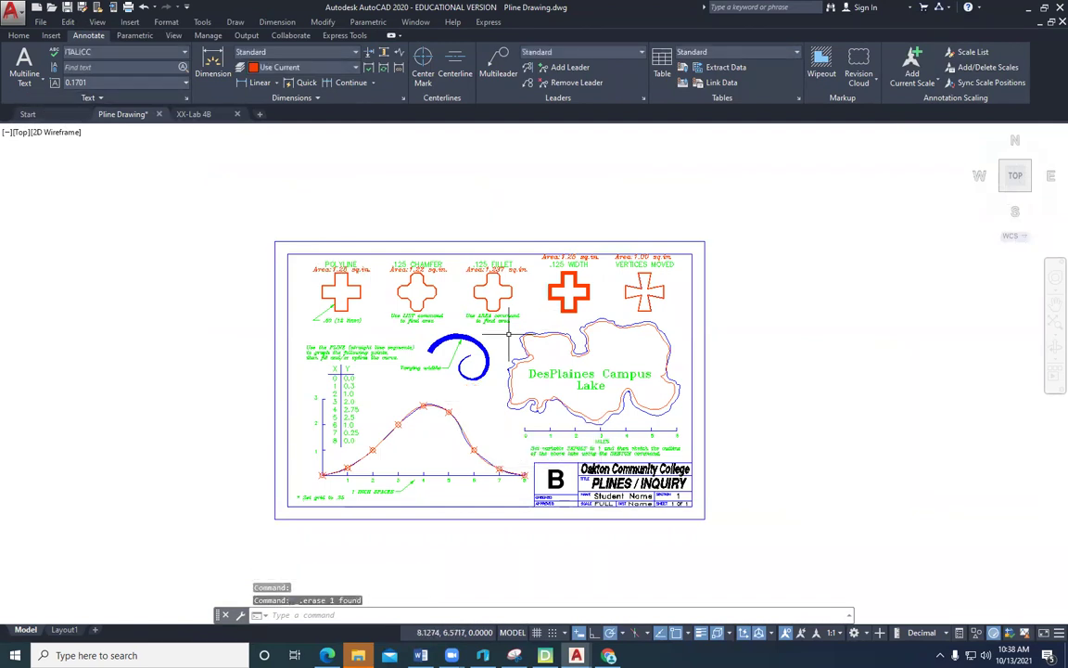
Step: Turn on snap and grid in the drafting settings, using 0.1250 snap spacing and 0.2500 grid spacing
{"action": "scroll", "coordinate": [326, 267], "scroll_direction": "up", "scroll_amount": 4}
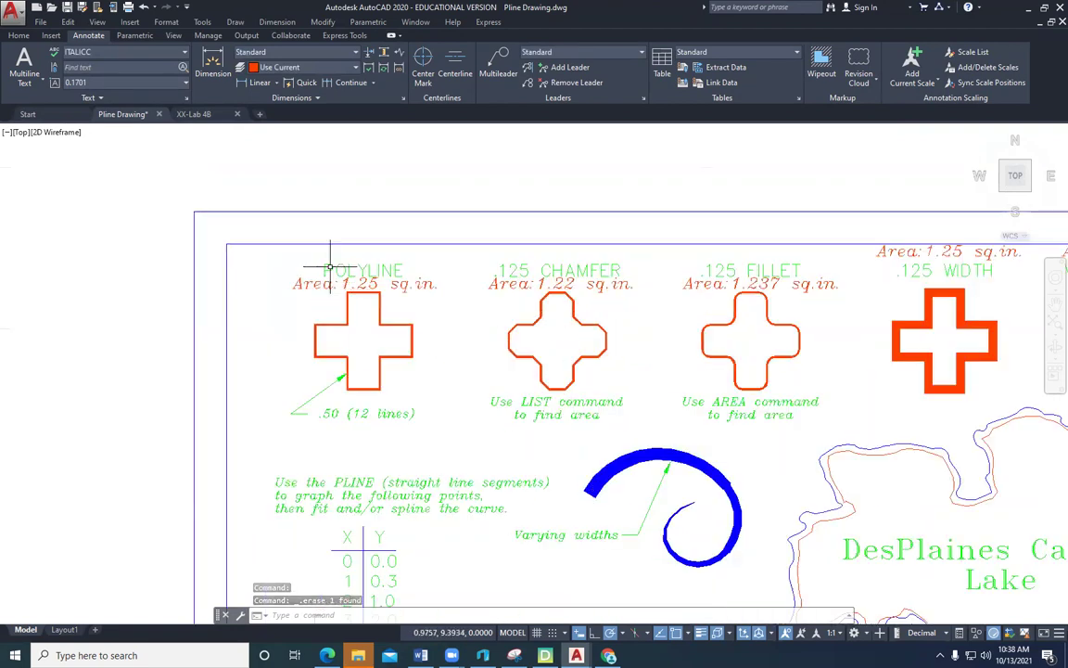
{"action": "middle_click_drag", "start_coordinate": [341, 267], "coordinate": [334, 281]}
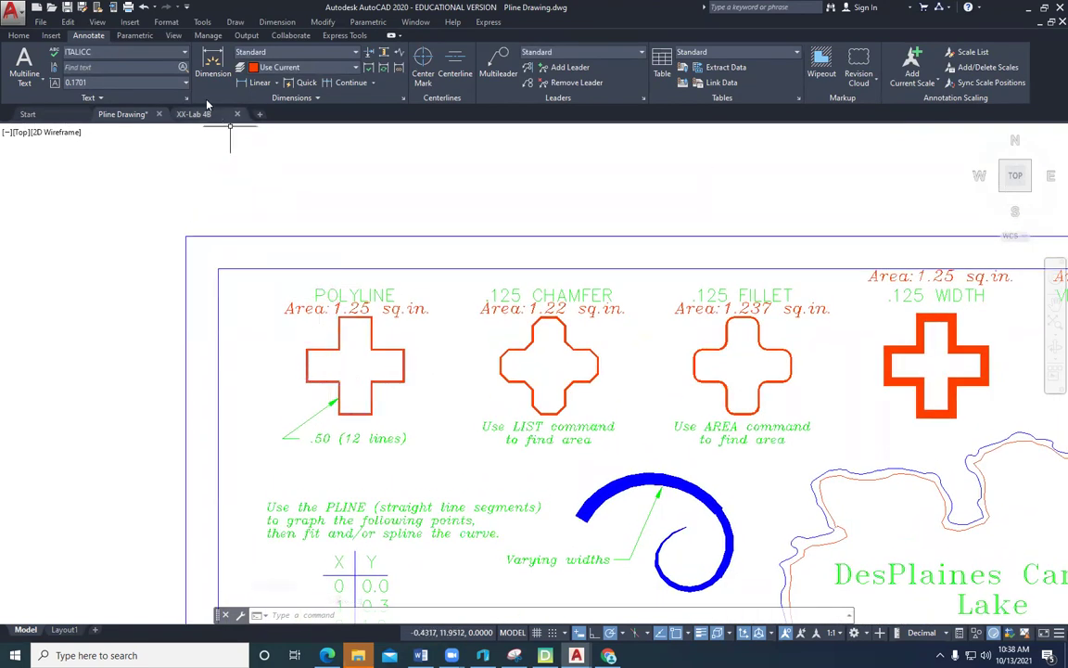
{"action": "left_click", "coordinate": [203, 23]}
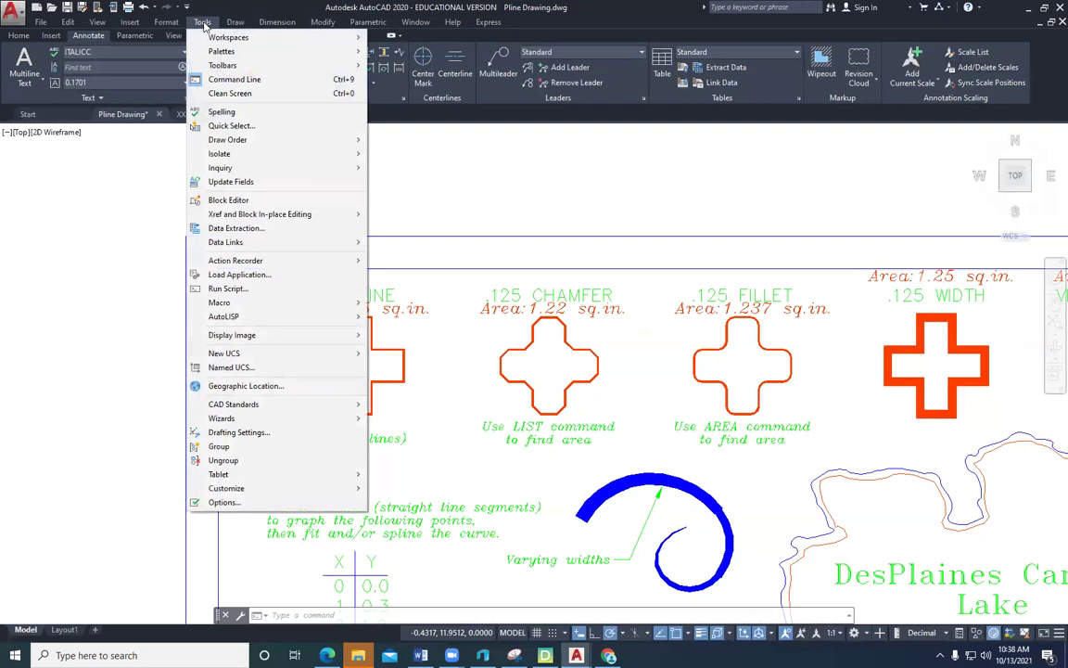
{"action": "left_click", "coordinate": [262, 435]}
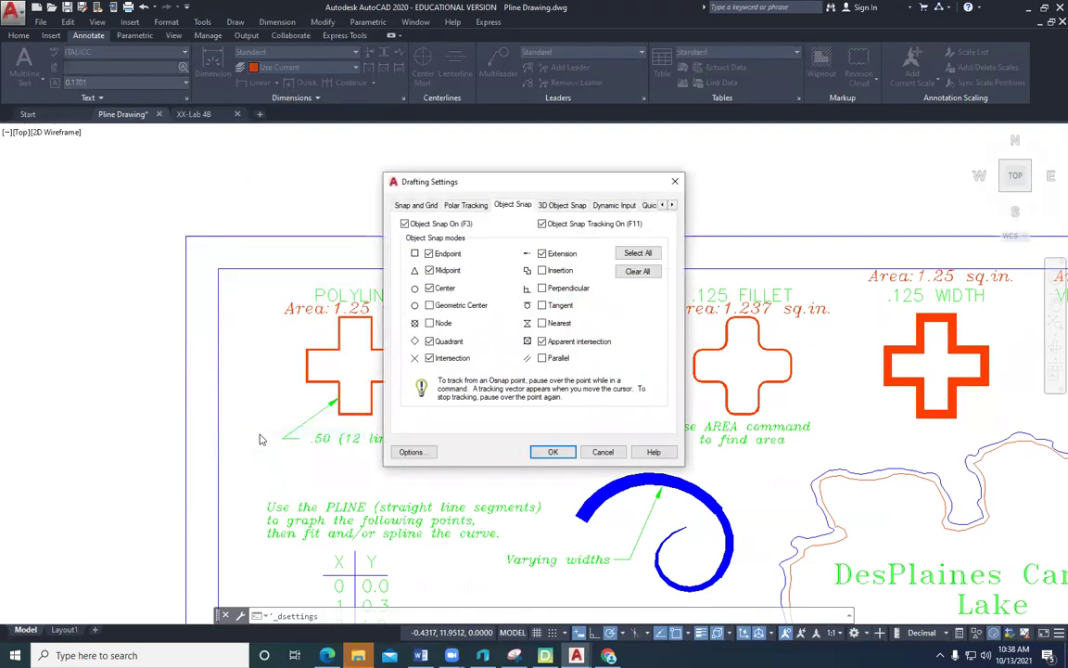
{"action": "left_click", "coordinate": [408, 206]}
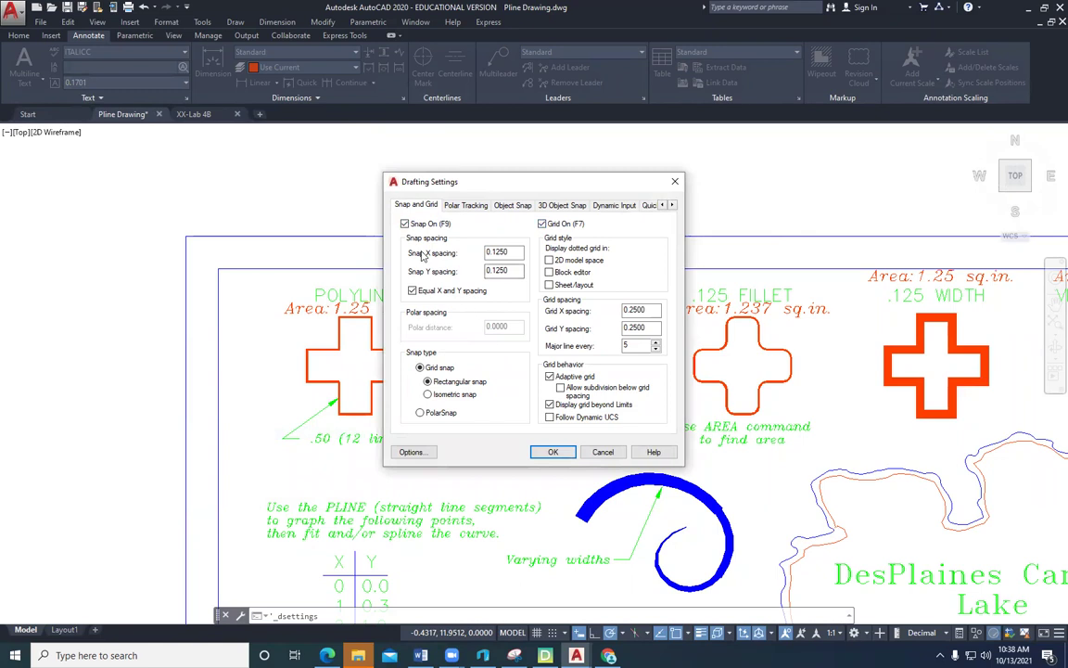
{"action": "left_click", "coordinate": [555, 453]}
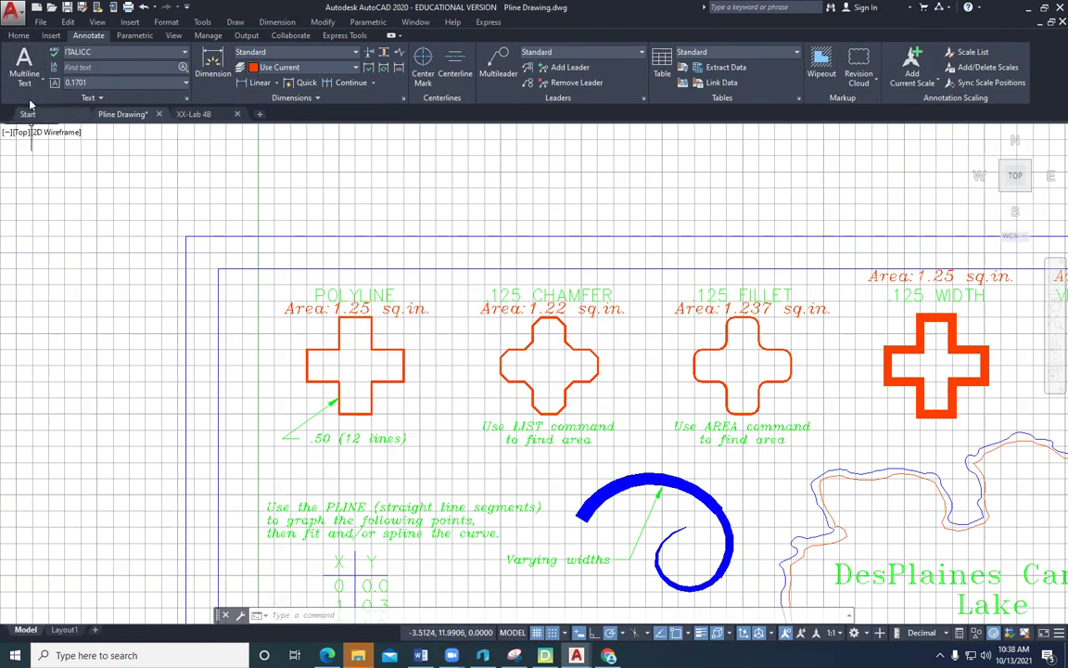
Step: Draw the bottom edge and right side of a cross as a polyline with 0.50 segments above the POLYLINE example, outside the border
{"action": "left_click", "coordinate": [20, 37]}
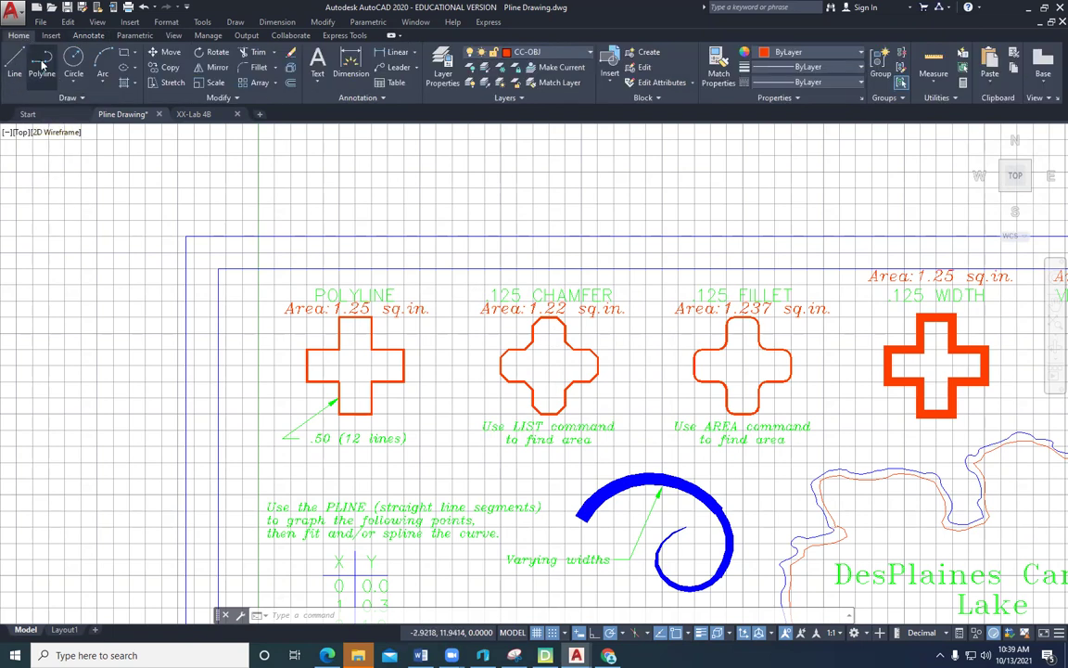
{"action": "left_click", "coordinate": [41, 63]}
{"action": "middle_click_drag", "start_coordinate": [314, 164], "coordinate": [312, 267]}
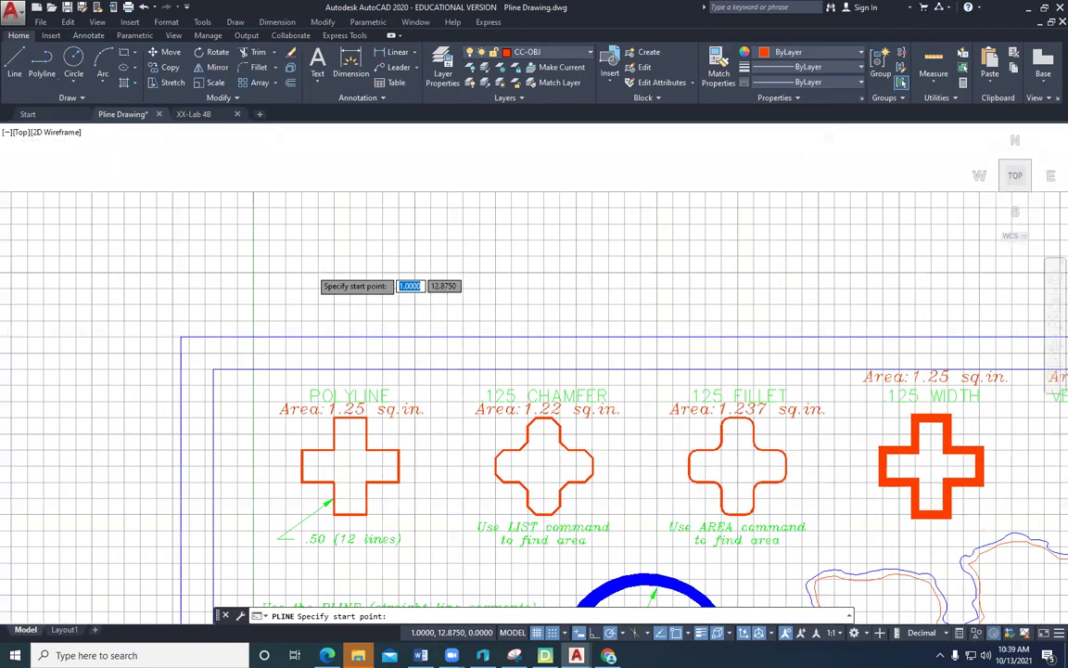
{"action": "left_click", "coordinate": [334, 304]}
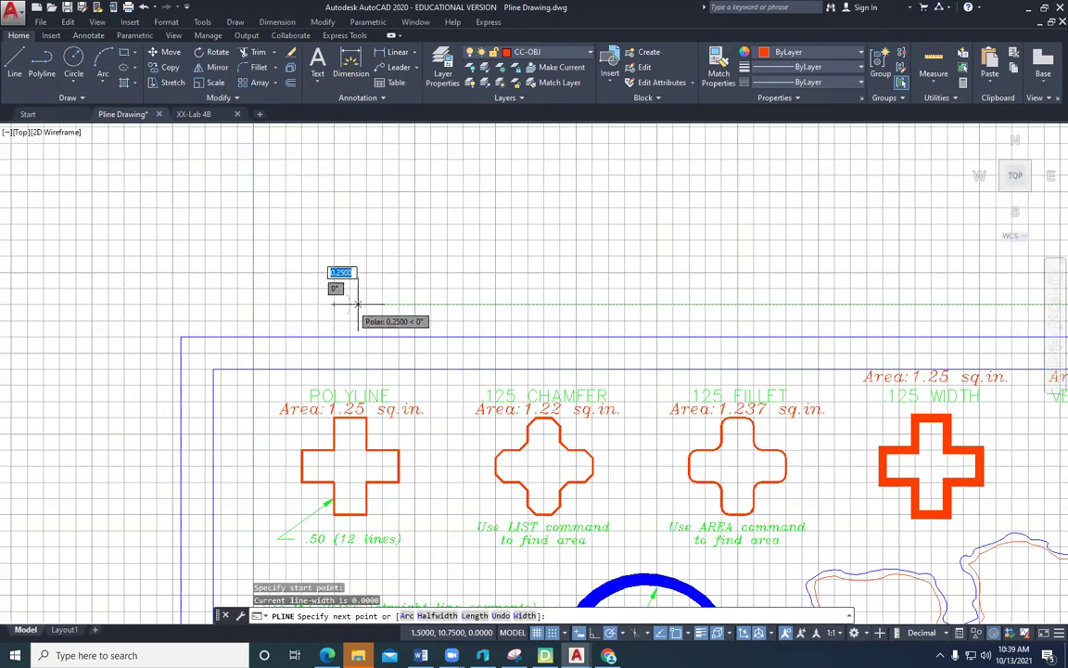
{"action": "left_click", "coordinate": [366, 303]}
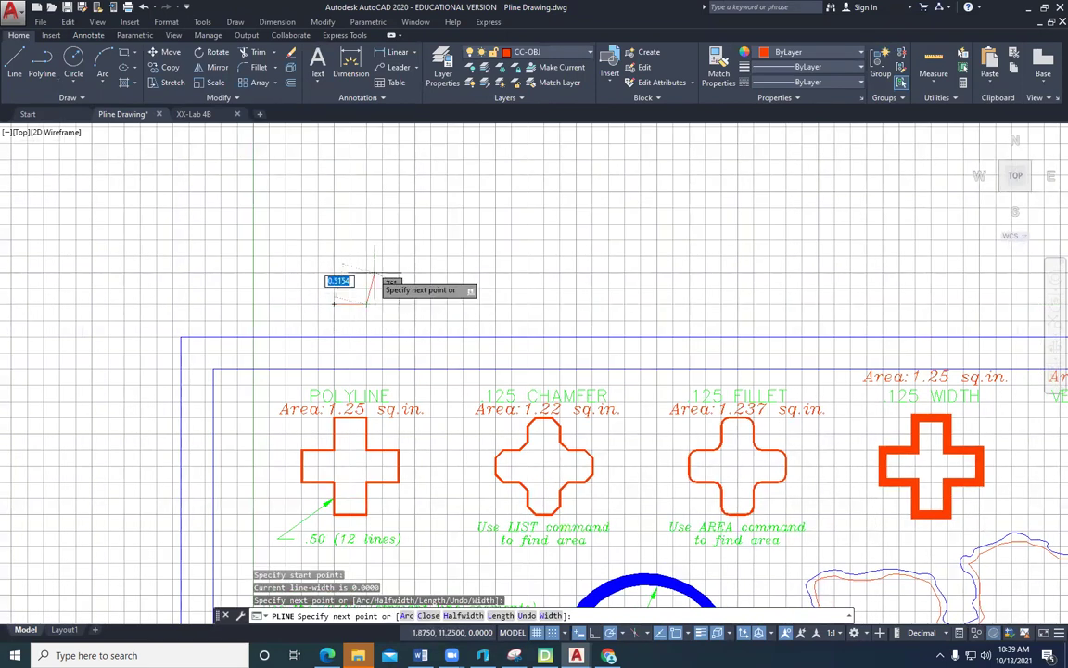
{"action": "left_click", "coordinate": [365, 271]}
{"action": "left_click", "coordinate": [399, 272]}
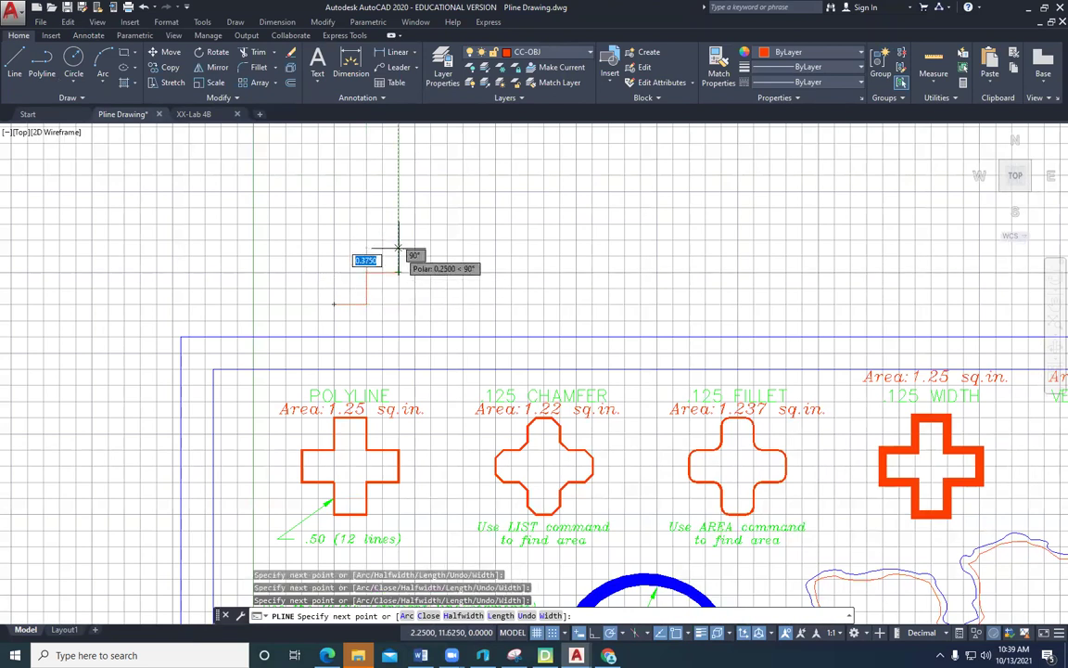
{"action": "left_click", "coordinate": [399, 239]}
{"action": "left_click", "coordinate": [366, 240]}
{"action": "left_click", "coordinate": [365, 208]}
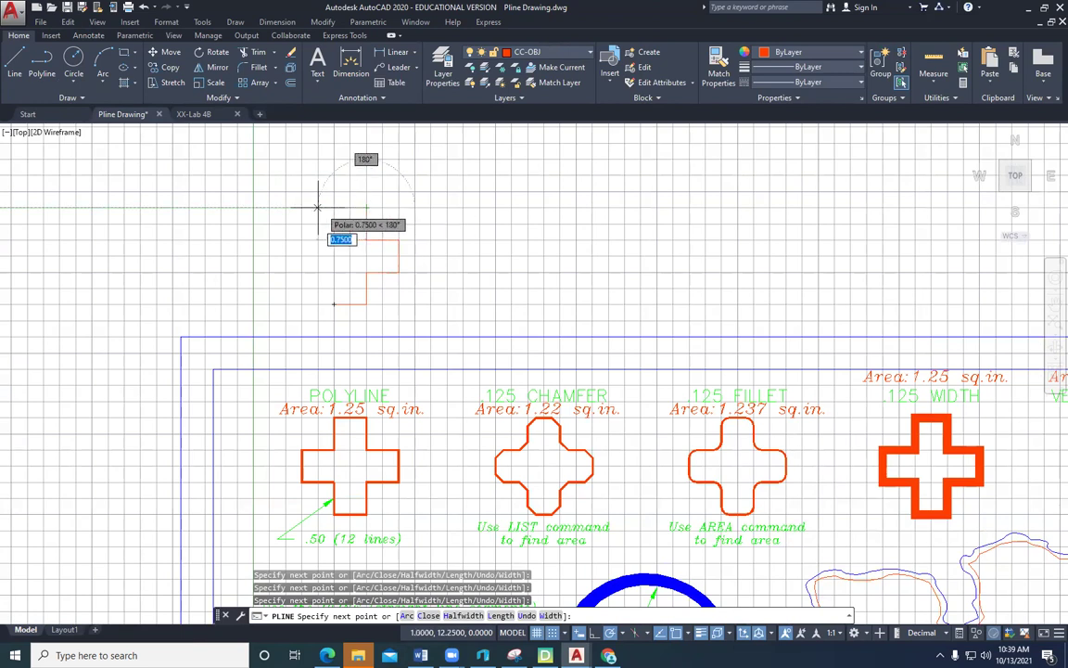
Step: Continue the polyline with 0.50 segments across the top and left arms, finishing the cross with the Close option
{"action": "left_click", "coordinate": [334, 208]}
{"action": "left_click", "coordinate": [333, 240]}
{"action": "left_click", "coordinate": [300, 240]}
{"action": "left_click", "coordinate": [300, 272]}
{"action": "left_click", "coordinate": [333, 271]}
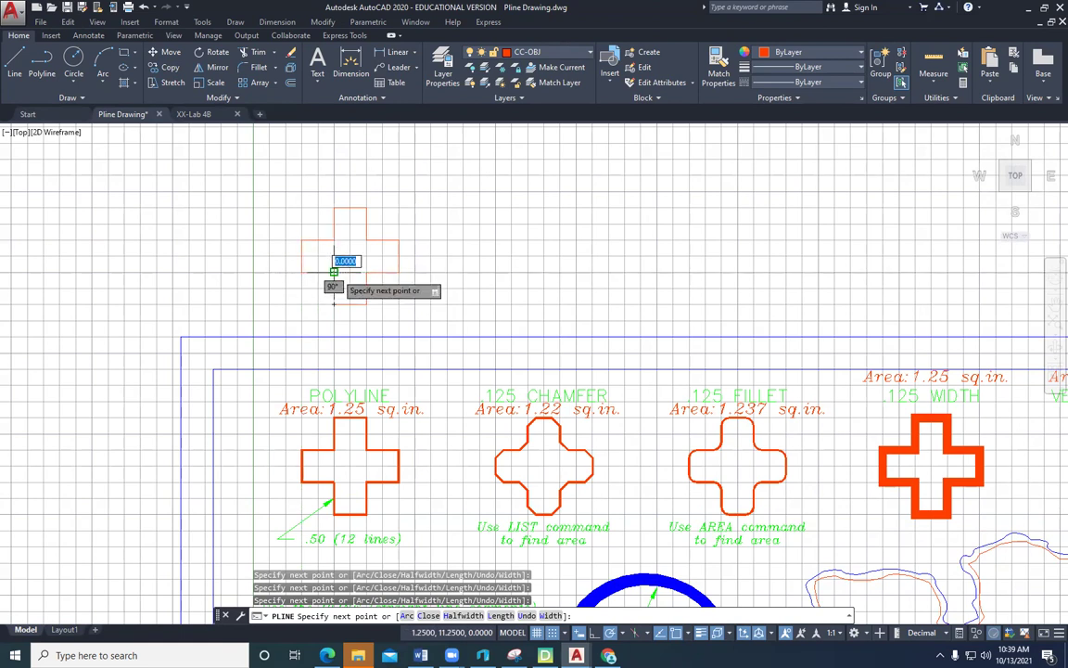
{"action": "type", "text": "c"}
{"action": "key", "text": "Return"}
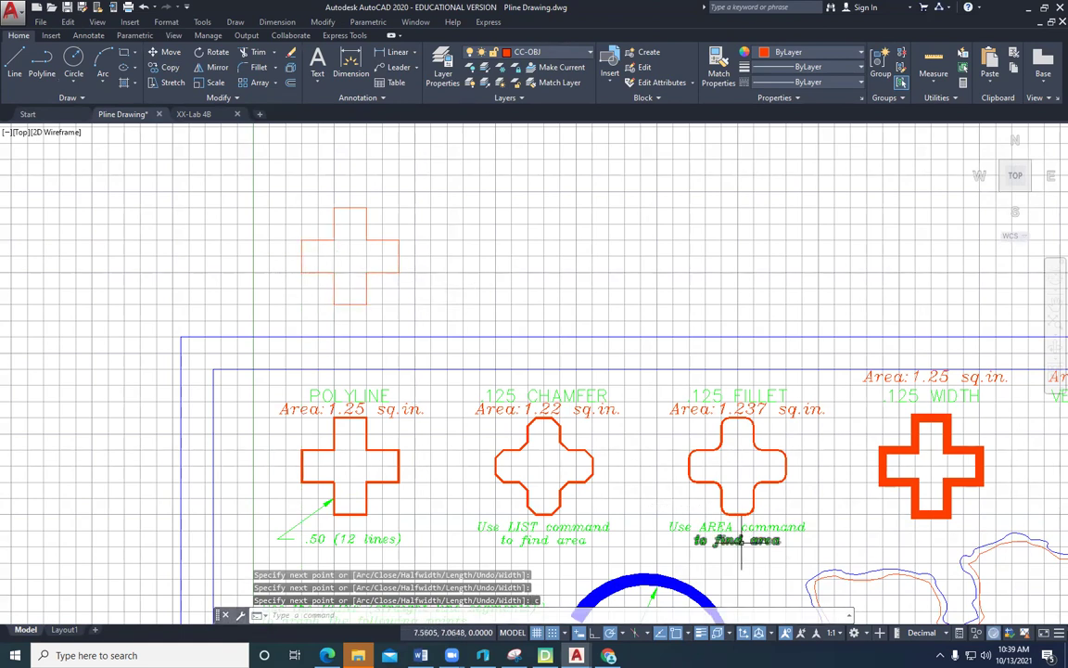
Step: Move the newly drawn cross polyline above the border to the OBJ layer and clear the selection
{"action": "scroll", "coordinate": [335, 275], "scroll_direction": "up", "scroll_amount": 2}
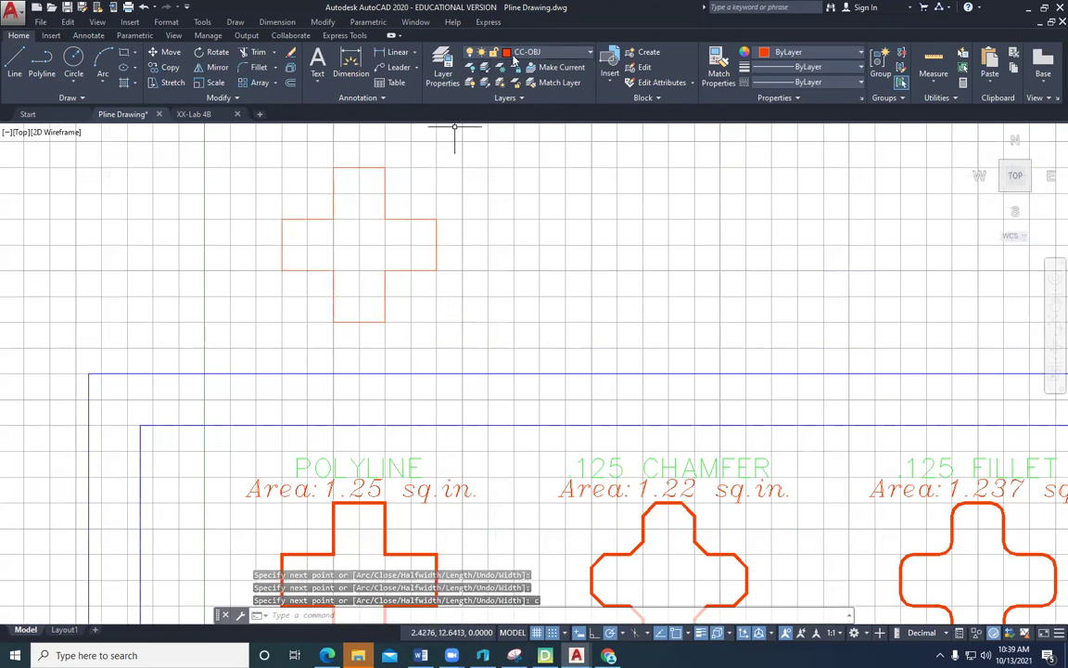
{"action": "left_click", "coordinate": [436, 219]}
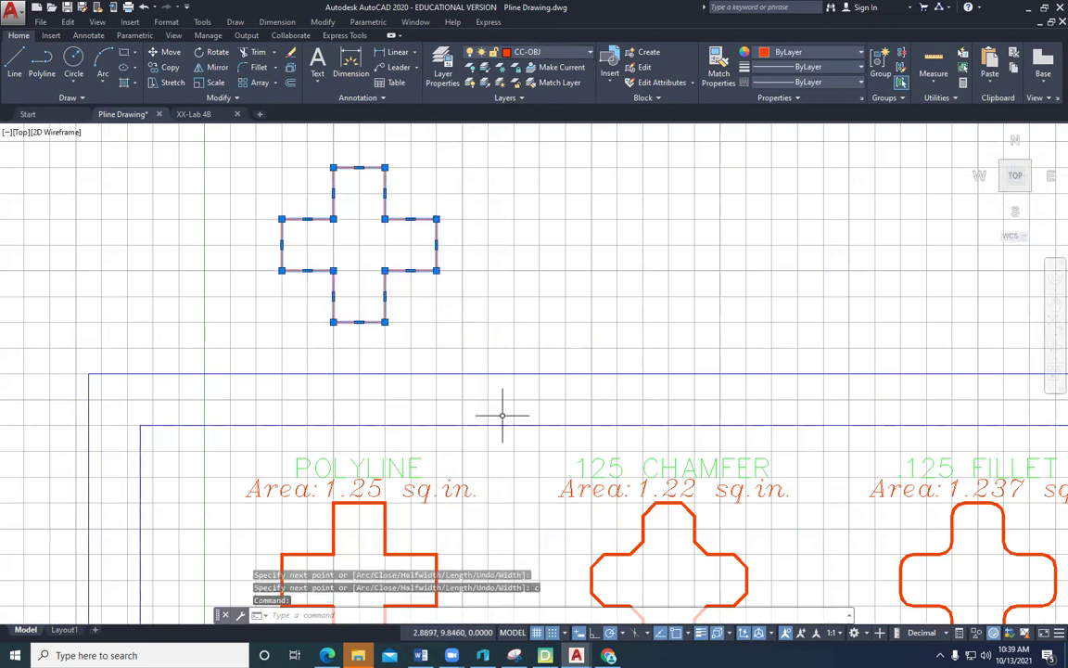
{"action": "left_click", "coordinate": [586, 58]}
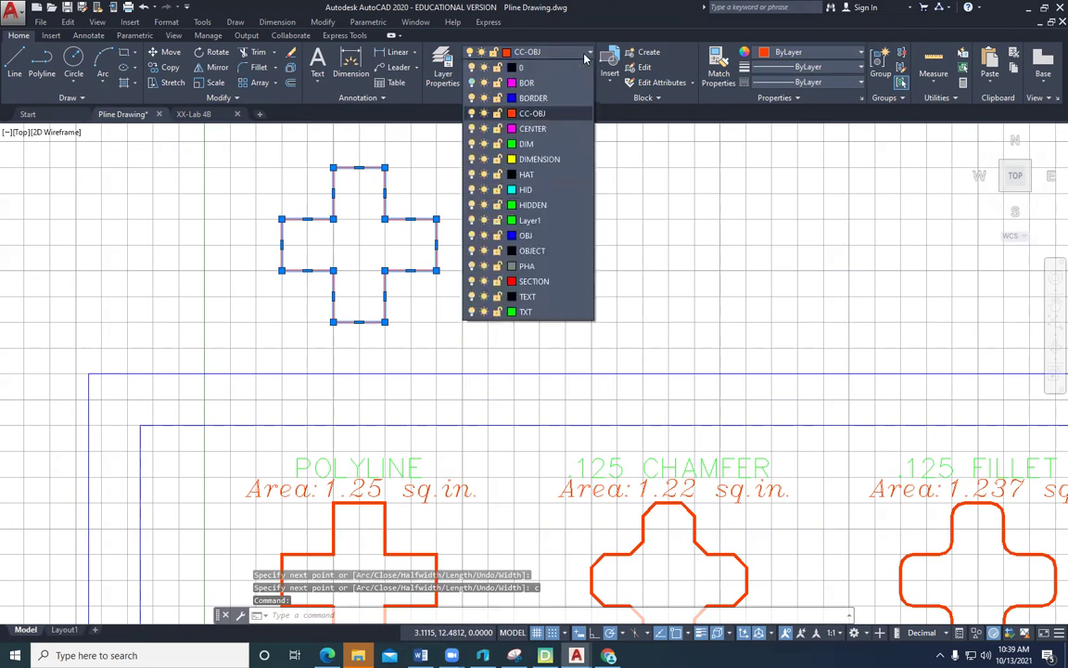
{"action": "left_click", "coordinate": [527, 236]}
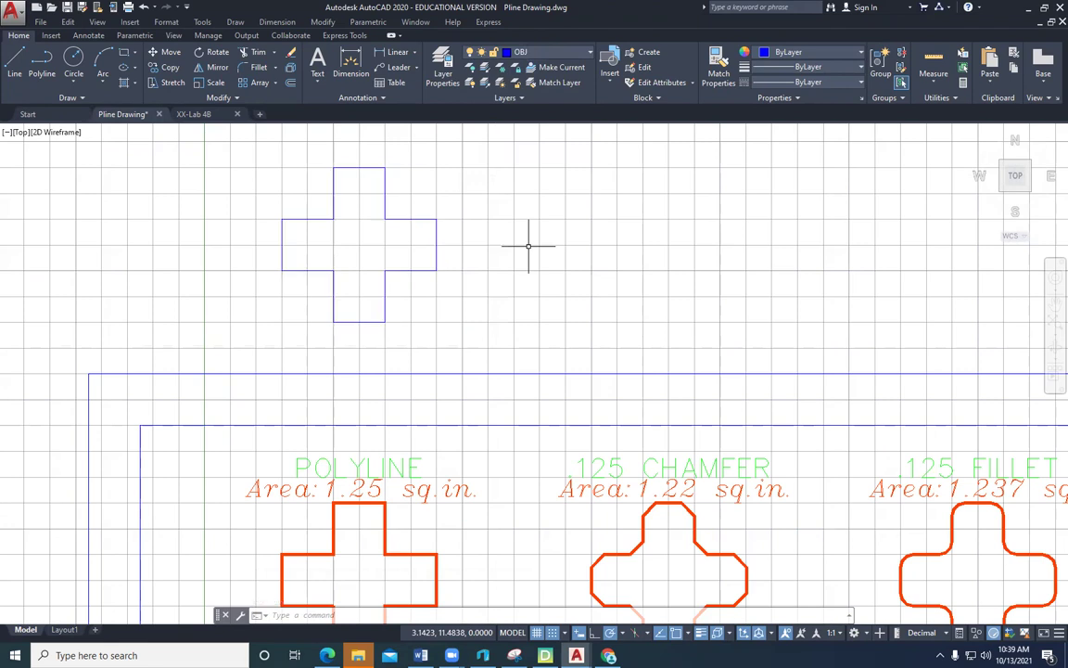
{"action": "key", "text": "Escape"}
{"action": "key", "text": "Escape"}
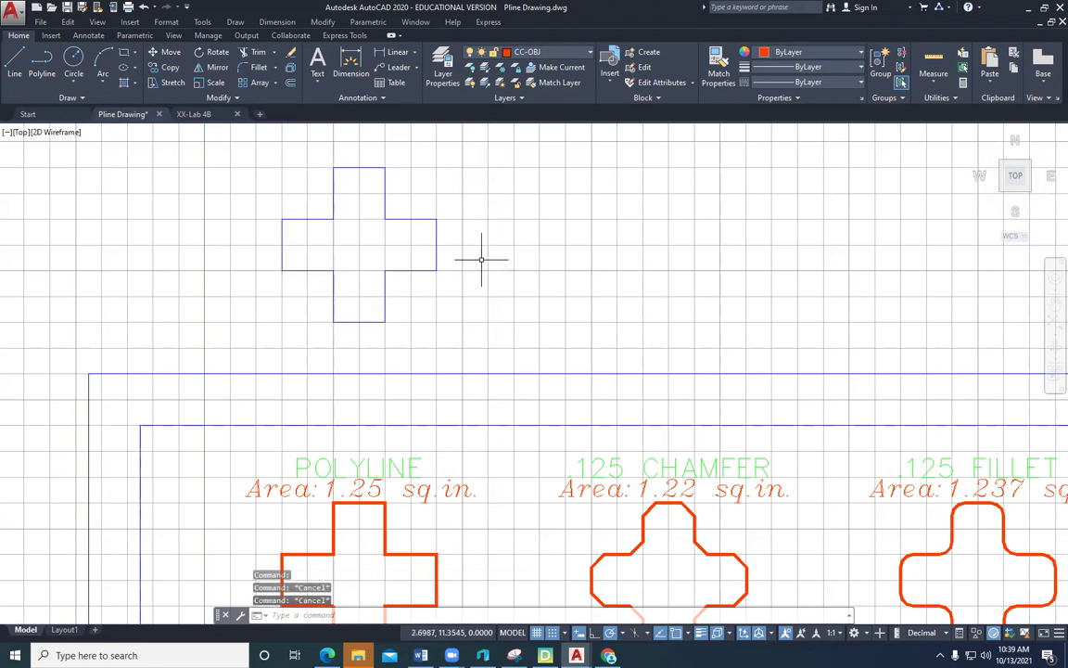
Step: Set the OBJ layer's lineweight to 0.50 mm and collapse the layer manager
{"action": "left_click", "coordinate": [444, 74]}
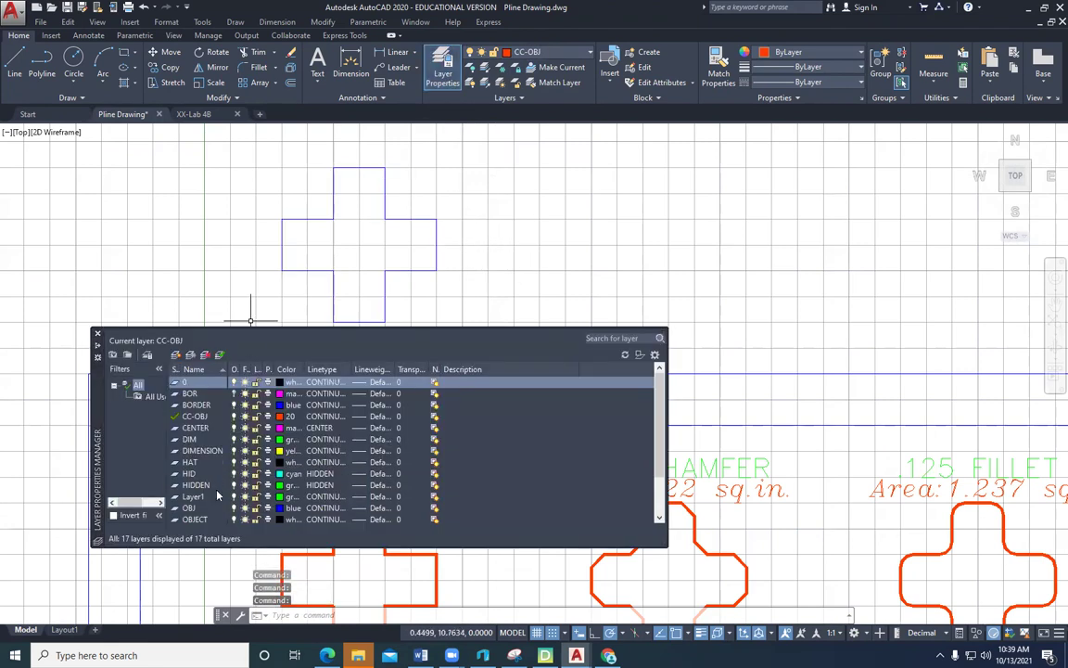
{"action": "left_click", "coordinate": [200, 513]}
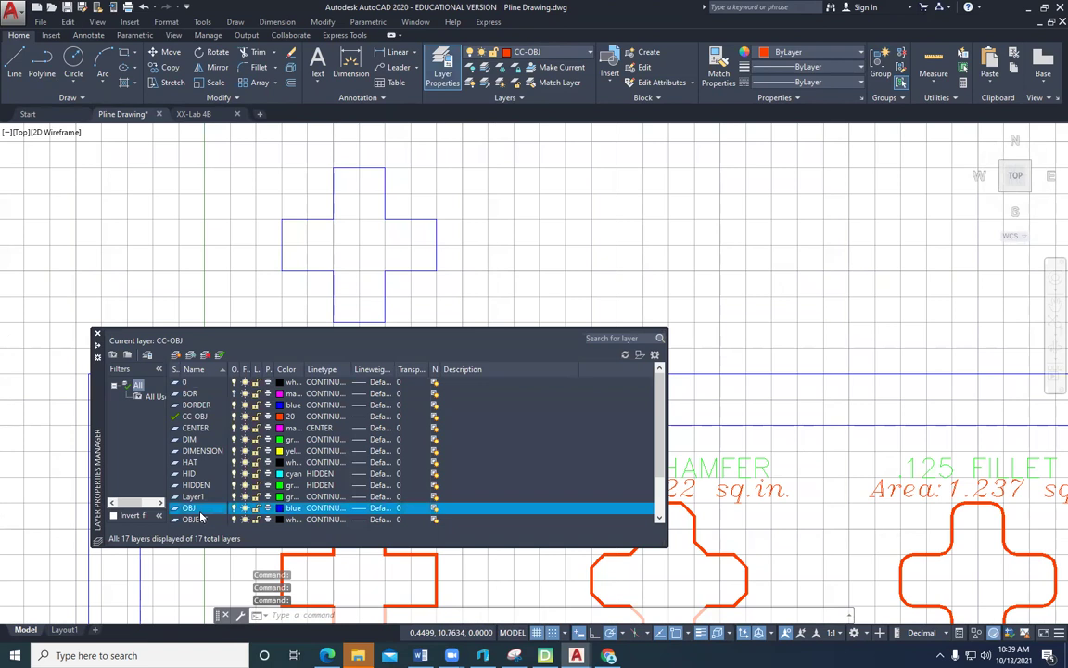
{"action": "left_click", "coordinate": [359, 513]}
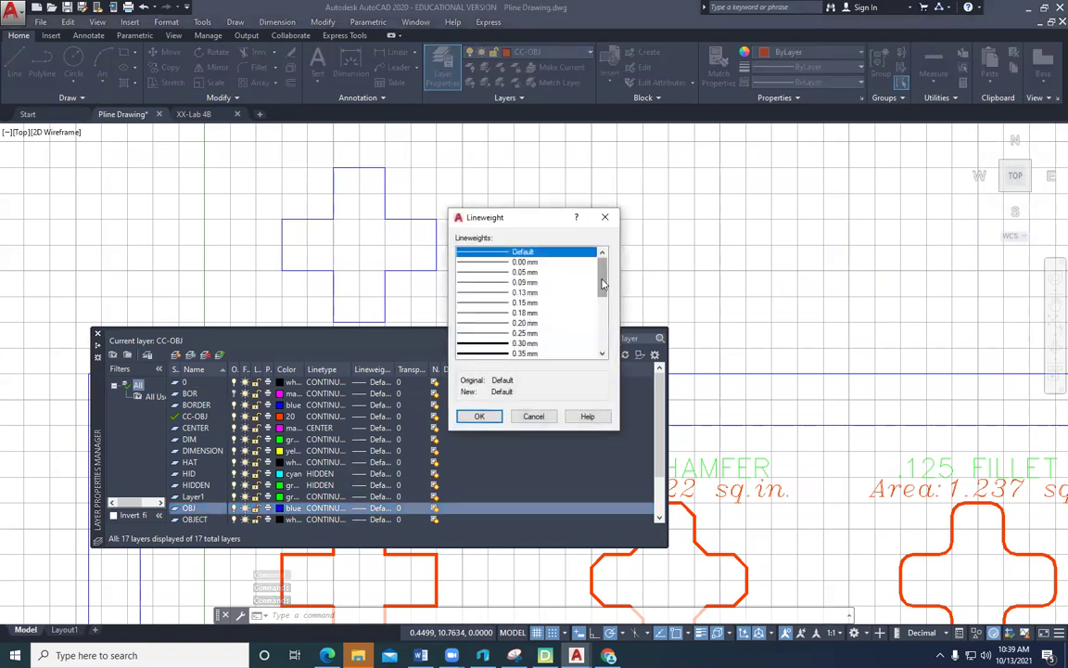
{"action": "left_click_drag", "start_coordinate": [603, 284], "coordinate": [603, 299]}
{"action": "left_click", "coordinate": [481, 334]}
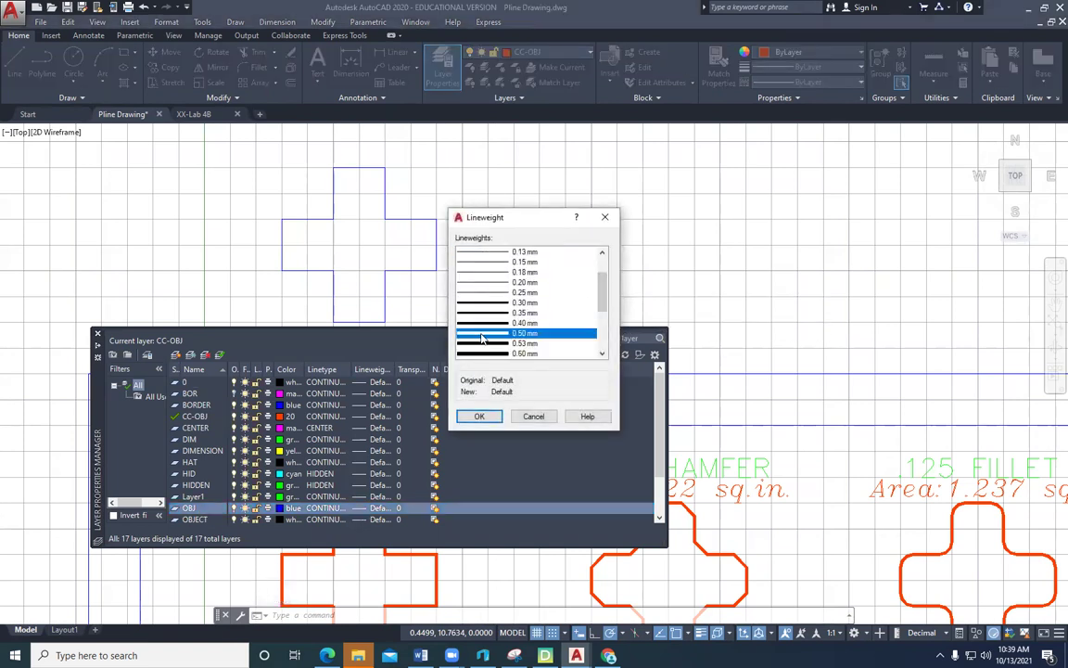
{"action": "left_click", "coordinate": [479, 416]}
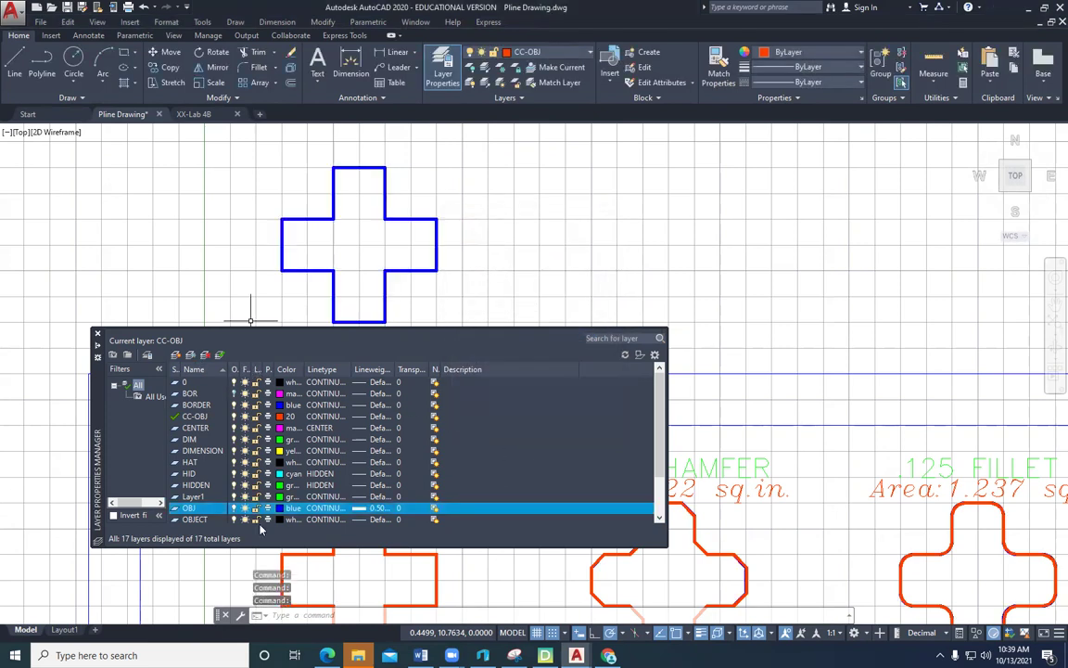
{"action": "left_click", "coordinate": [97, 345]}
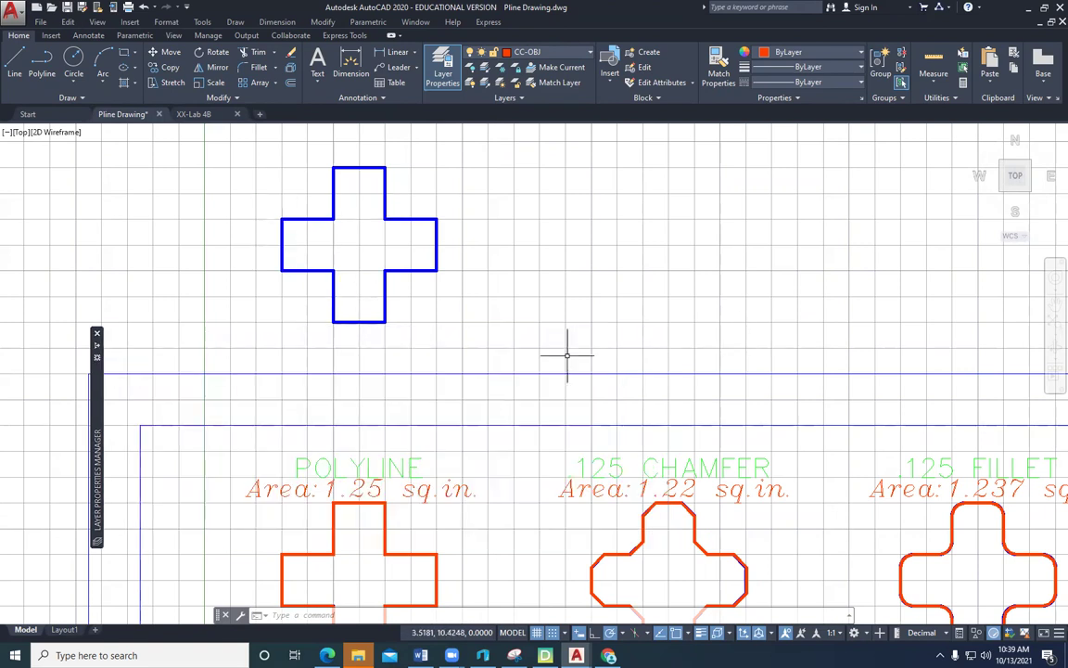
Step: Measure the area of the blue cross above the border, using the Object option
{"action": "left_click", "coordinate": [950, 101]}
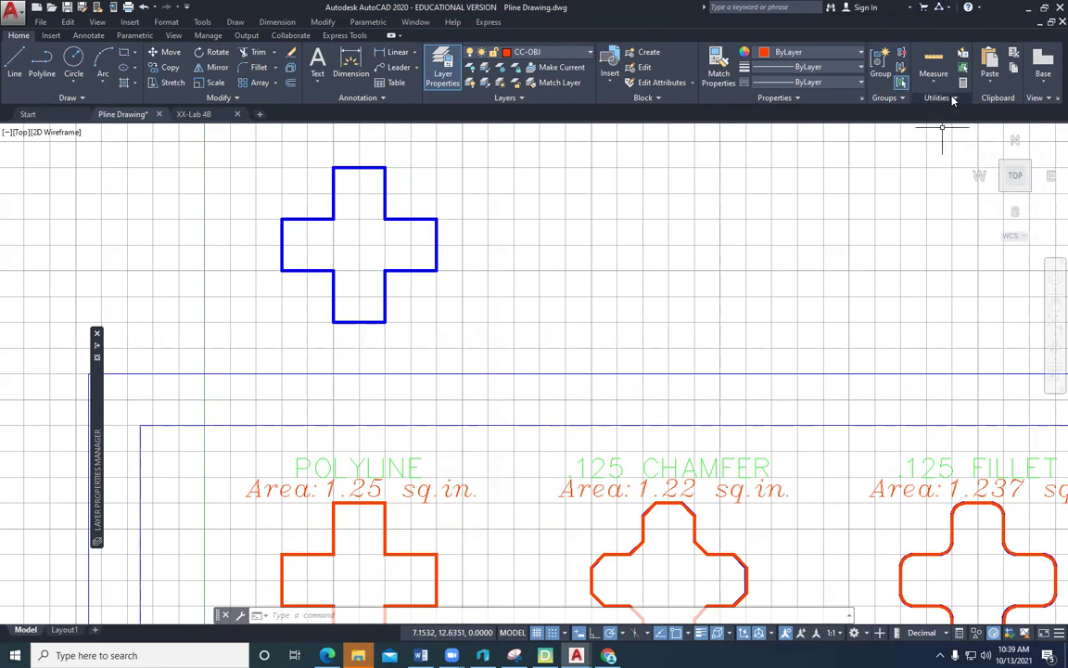
{"action": "left_click", "coordinate": [953, 101]}
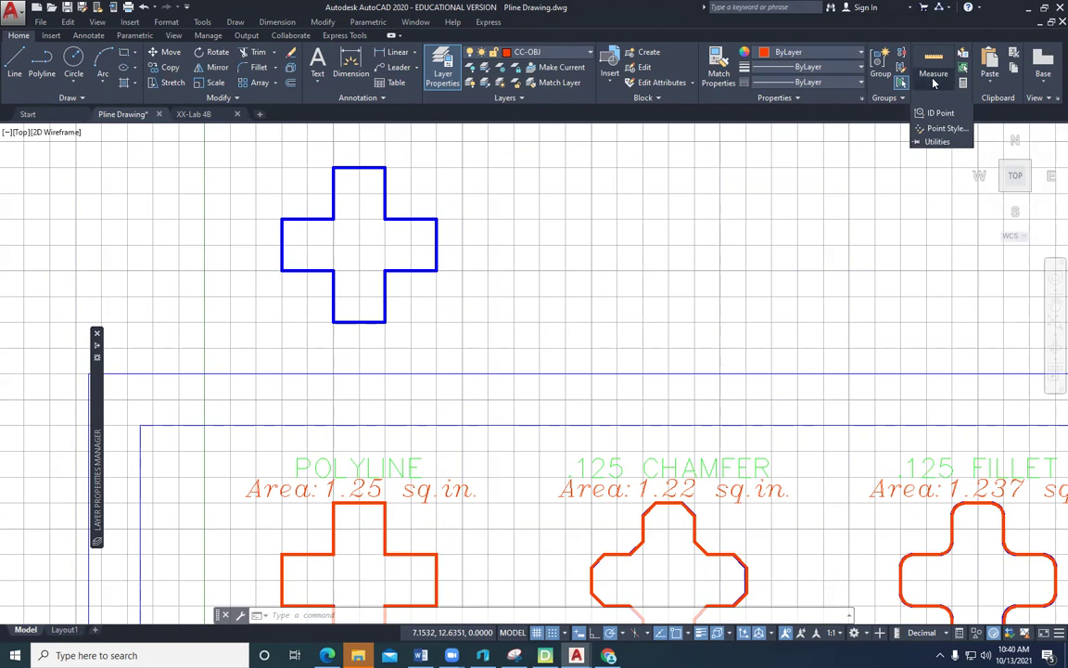
{"action": "left_click", "coordinate": [934, 84]}
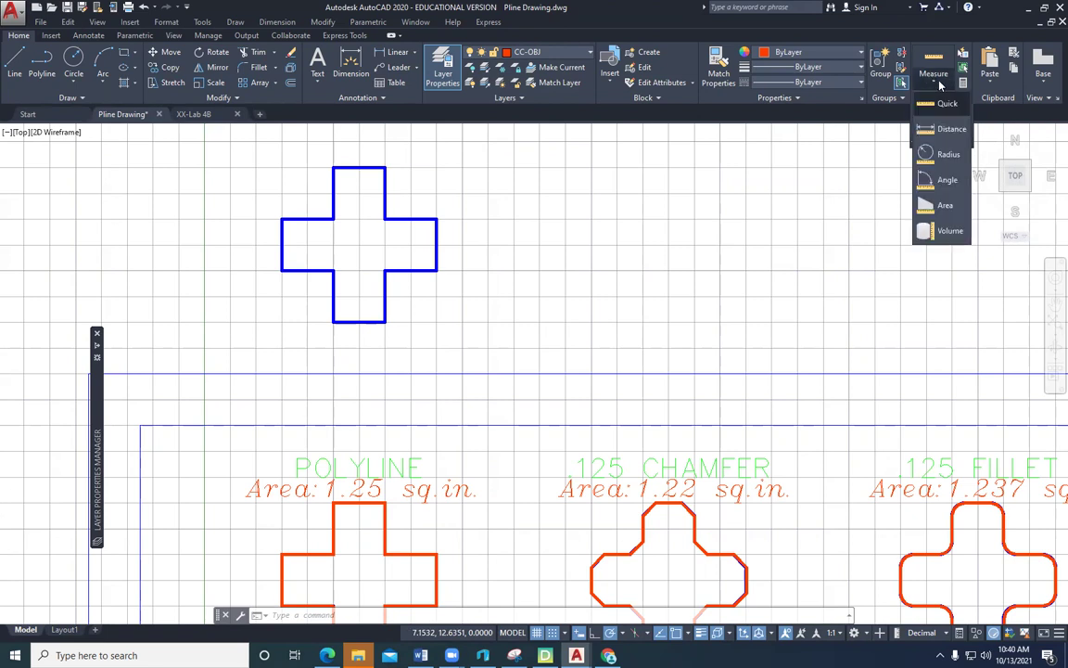
{"action": "left_click", "coordinate": [946, 206]}
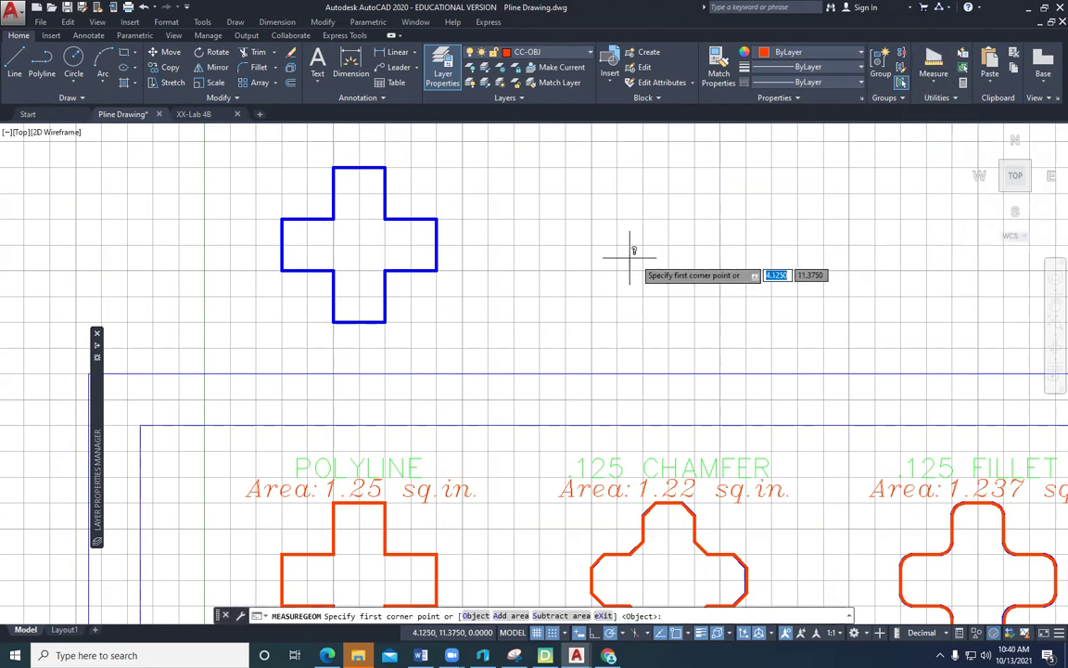
{"action": "key", "text": "Down"}
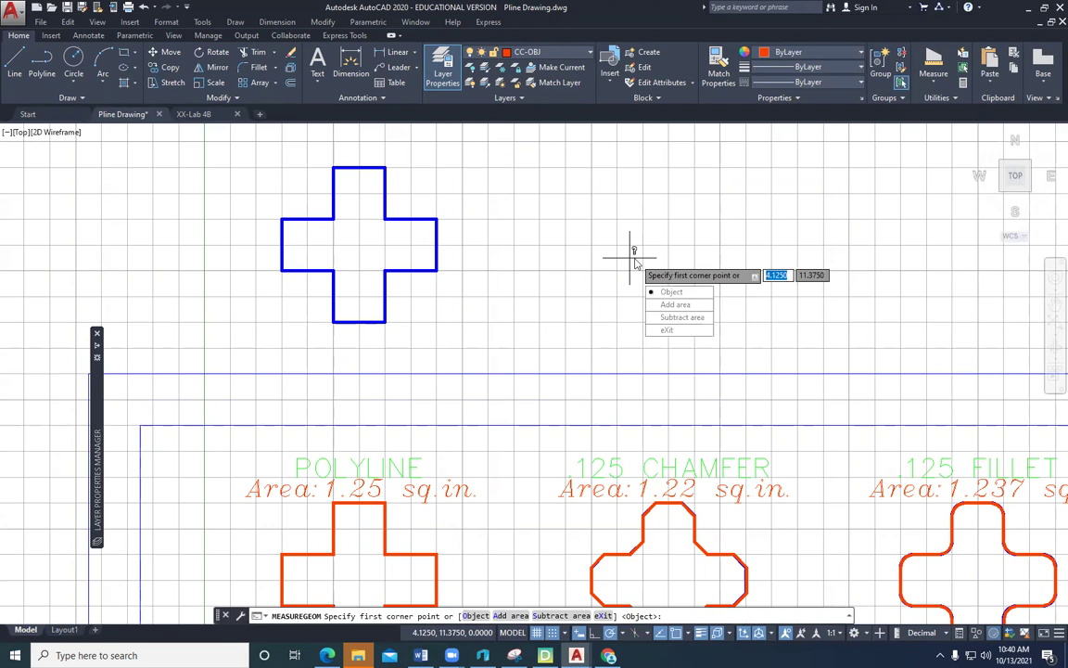
{"action": "key", "text": "Return"}
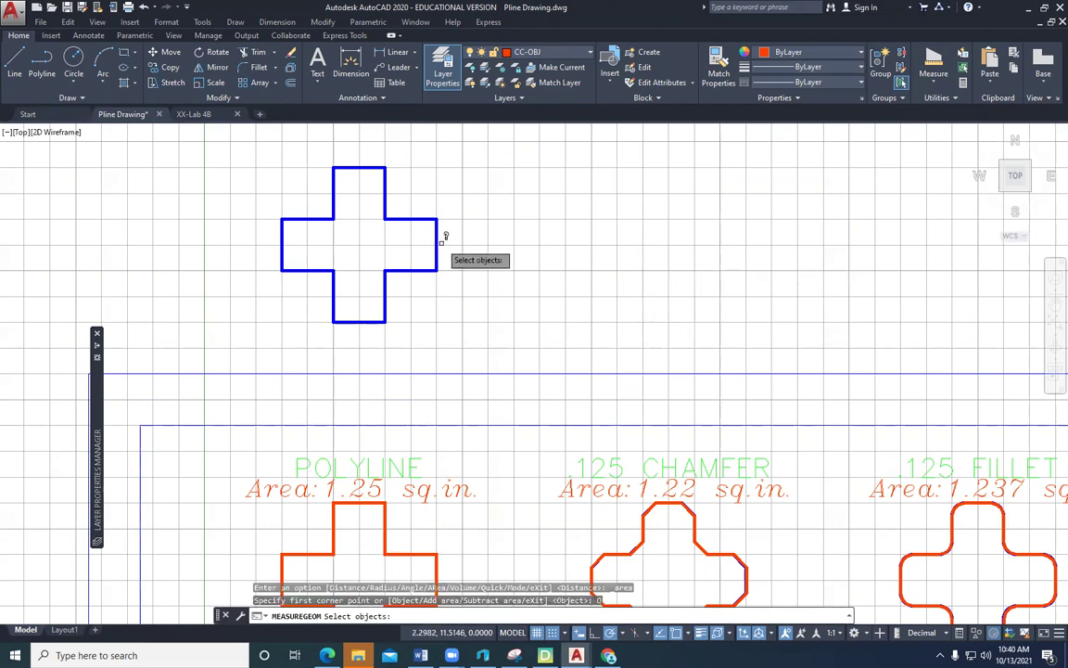
{"action": "left_click", "coordinate": [438, 234]}
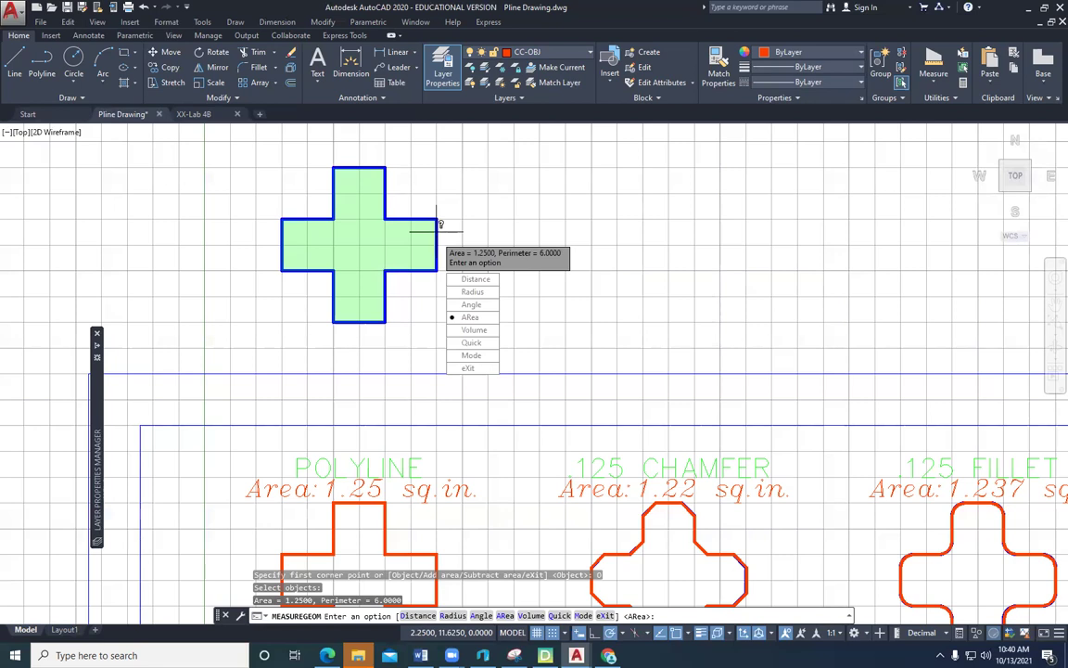
{"action": "key", "text": "Escape"}
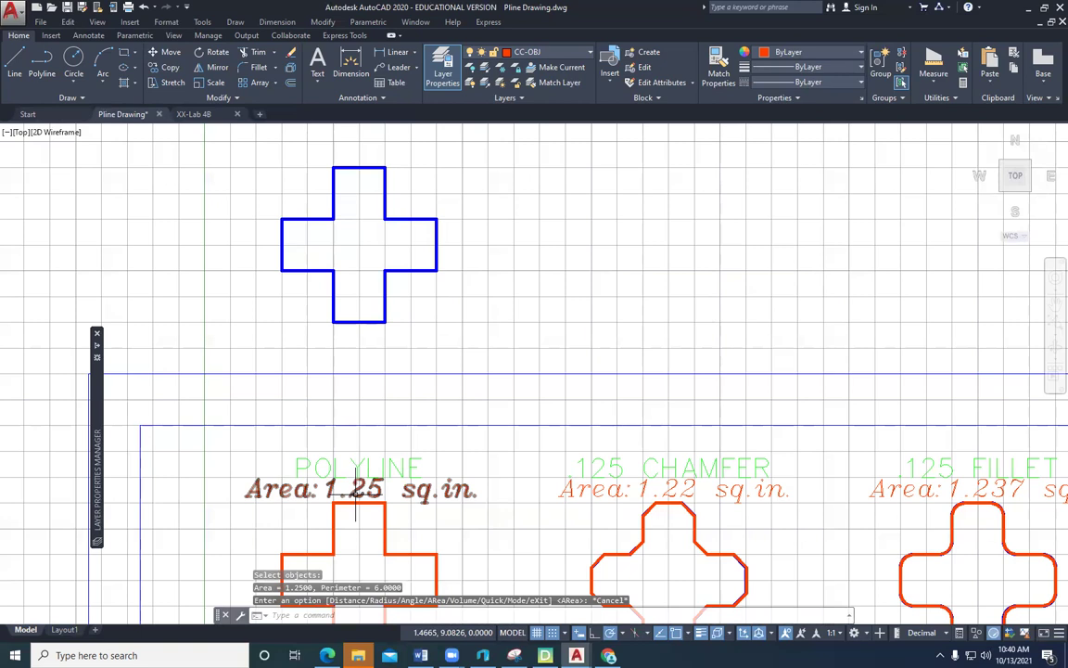
Step: Copy the area and perimeter line from the command history and paste it as text just below the blue cross
{"action": "key", "text": "F2"}
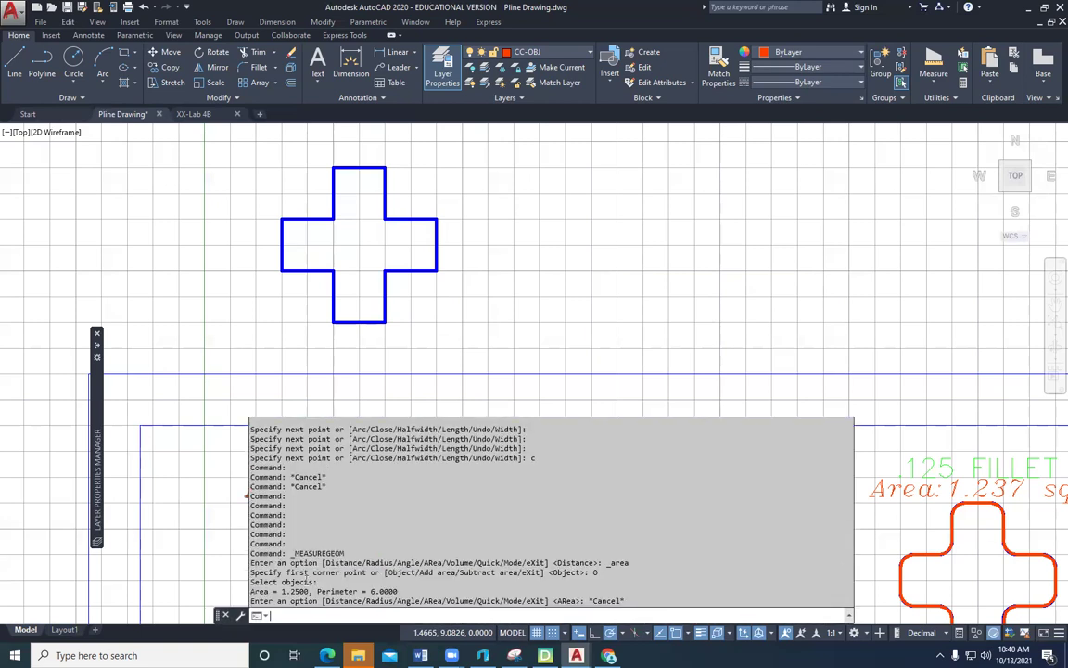
{"action": "left_click_drag", "start_coordinate": [249, 591], "coordinate": [271, 591]}
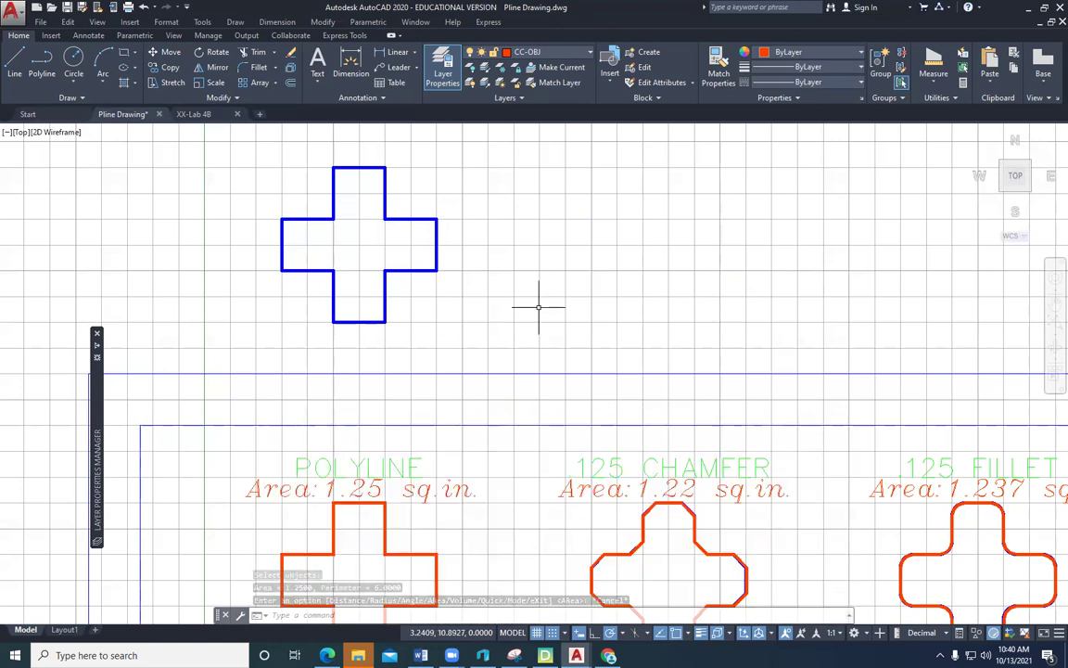
{"action": "key", "text": "ctrl+v"}
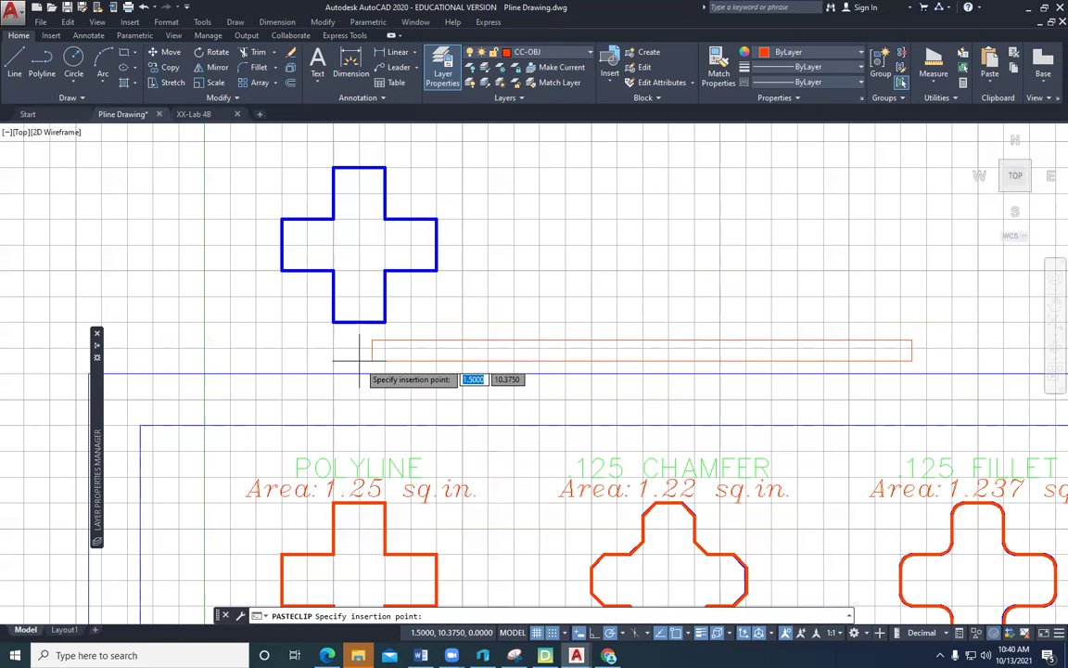
{"action": "left_click", "coordinate": [278, 374]}
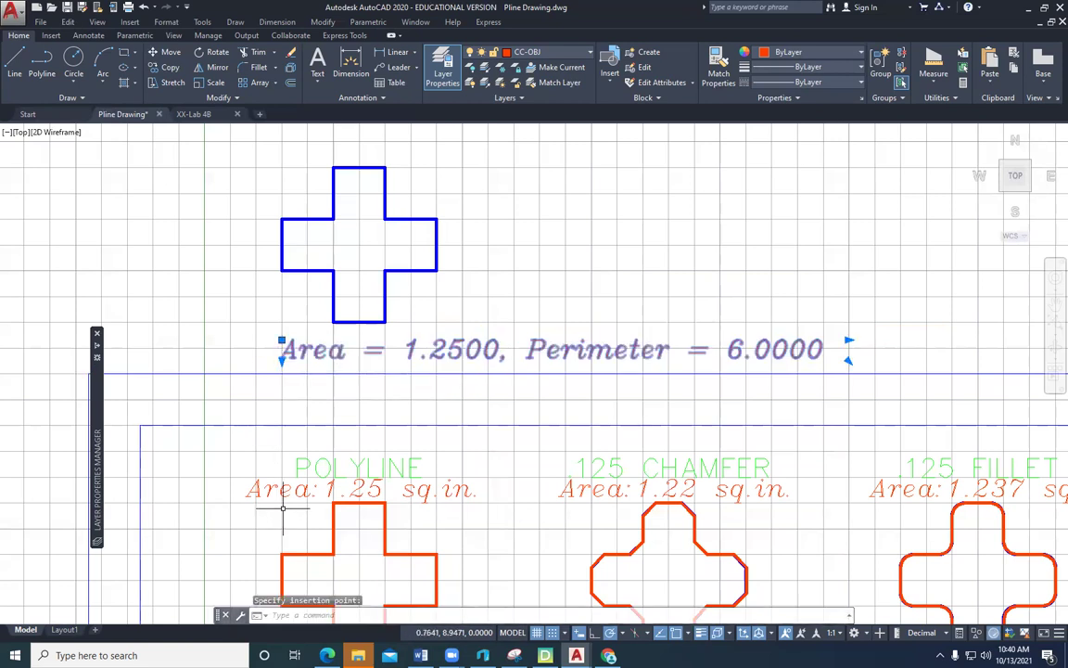
{"action": "scroll", "coordinate": [474, 409], "scroll_direction": "down", "scroll_amount": 2}
{"action": "key", "text": "Escape"}
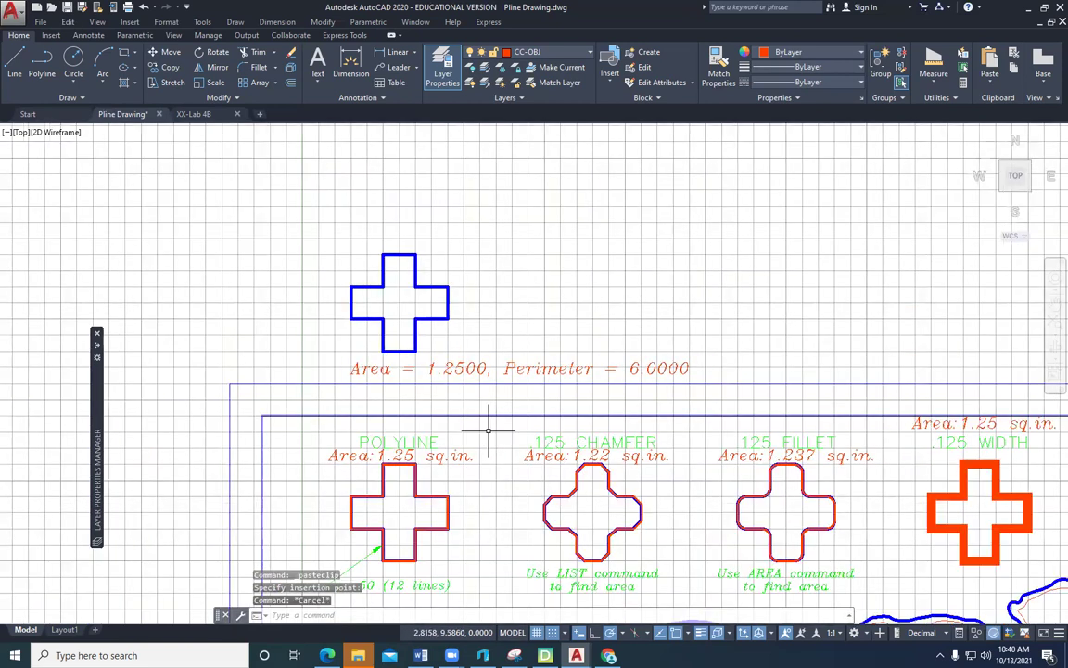
Step: Measure the area of the .125 CHAMFER cross, using the Object option
{"action": "middle_click_drag", "start_coordinate": [573, 435], "coordinate": [415, 345]}
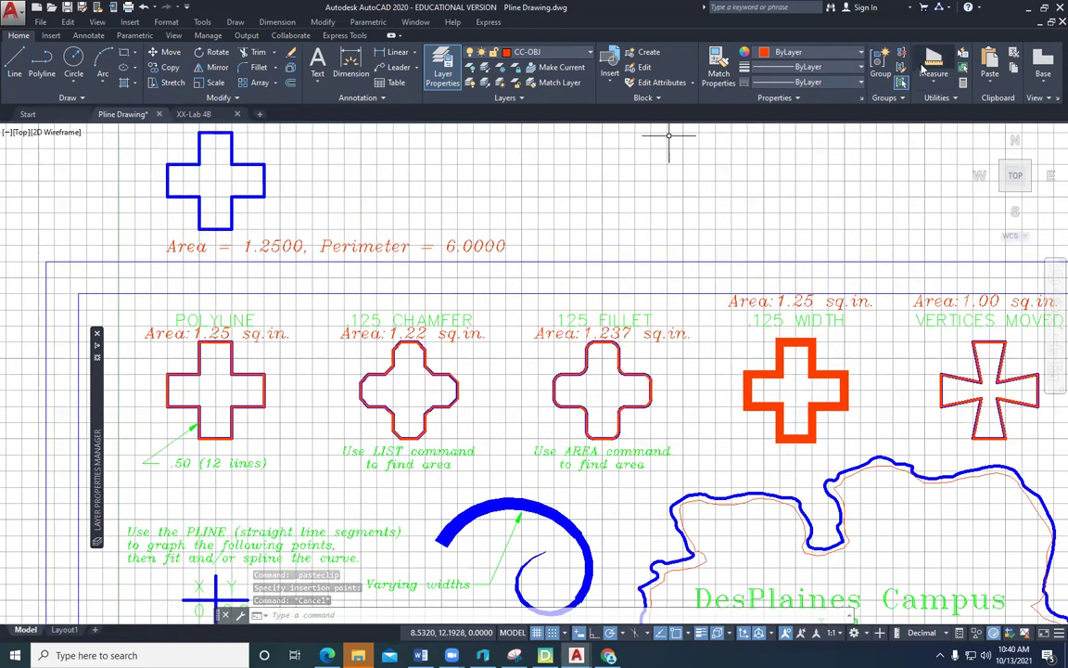
{"action": "left_click", "coordinate": [937, 89]}
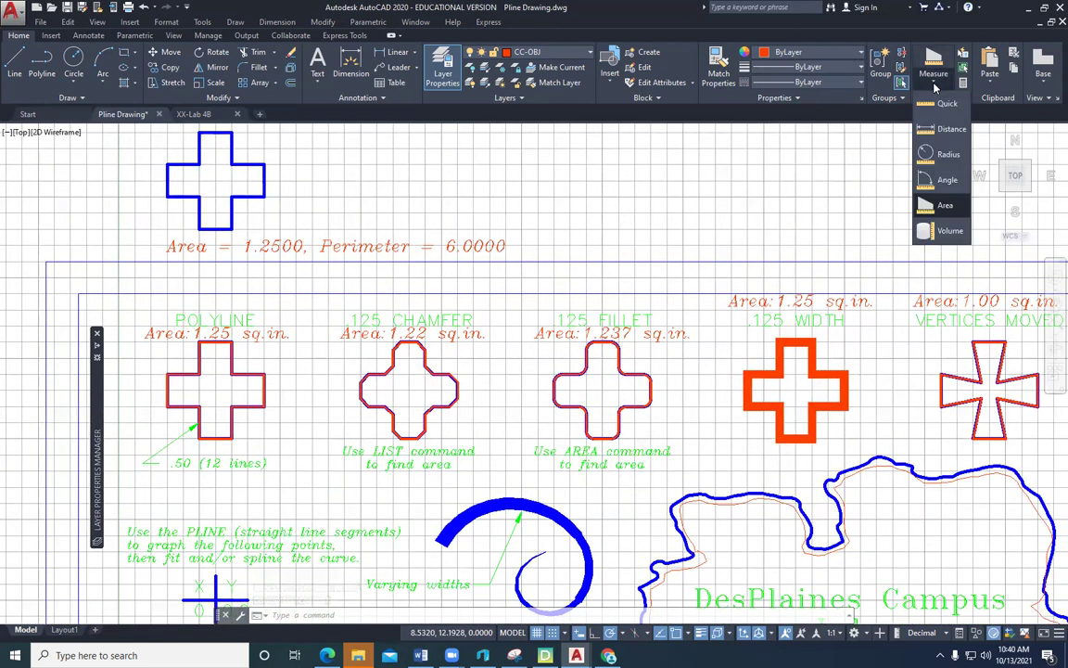
{"action": "left_click", "coordinate": [935, 206]}
{"action": "key", "text": "Down"}
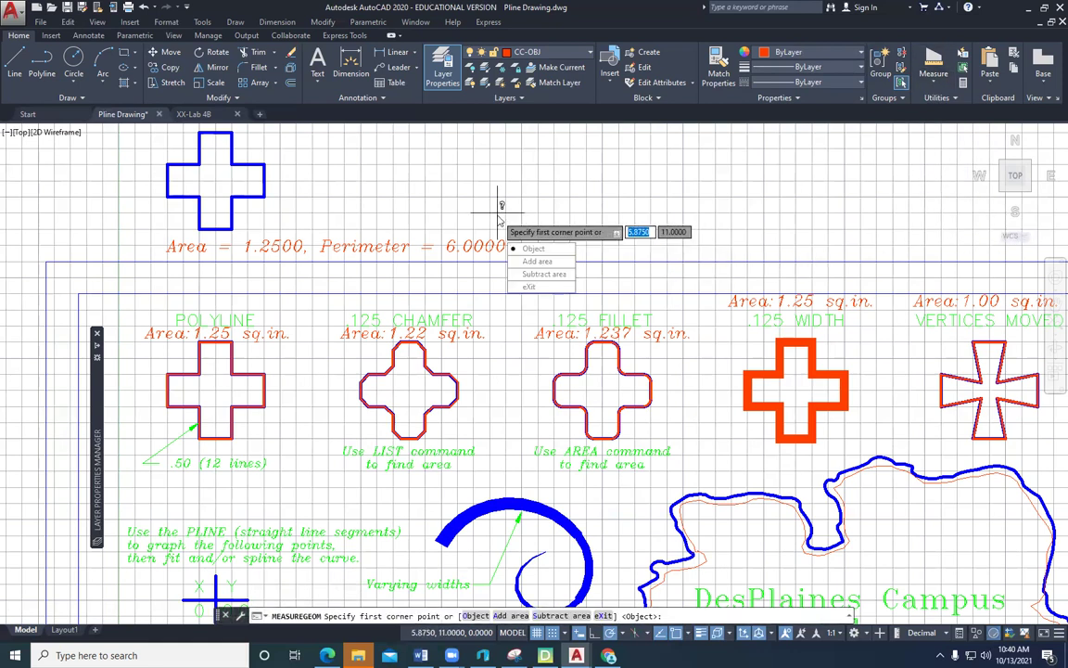
{"action": "key", "text": "Down"}
{"action": "key", "text": "Return"}
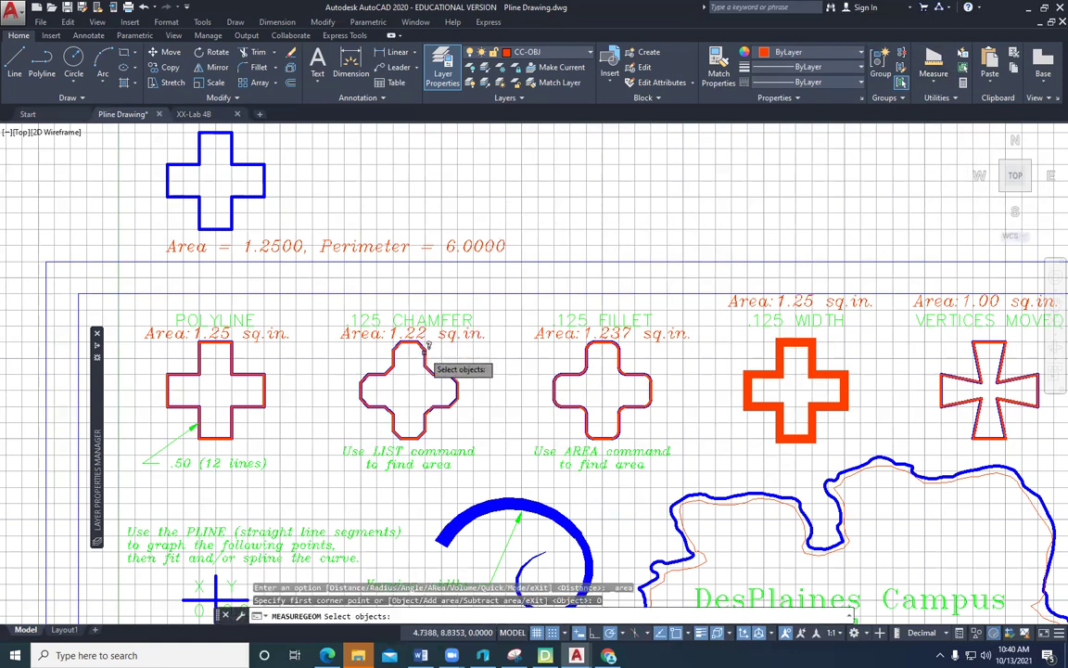
{"action": "left_click", "coordinate": [430, 343]}
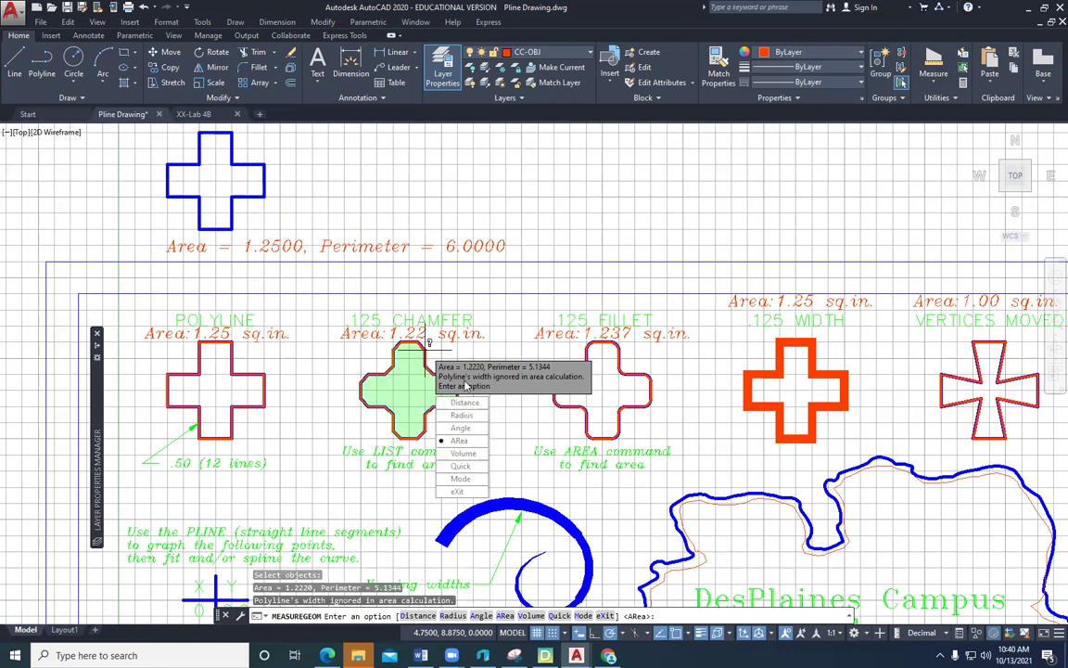
{"action": "key", "text": "Return"}
Step: Copy the chamfered cross's area and perimeter line from the command history and paste it as text above the border, beside the blue cross
{"action": "key", "text": "F2"}
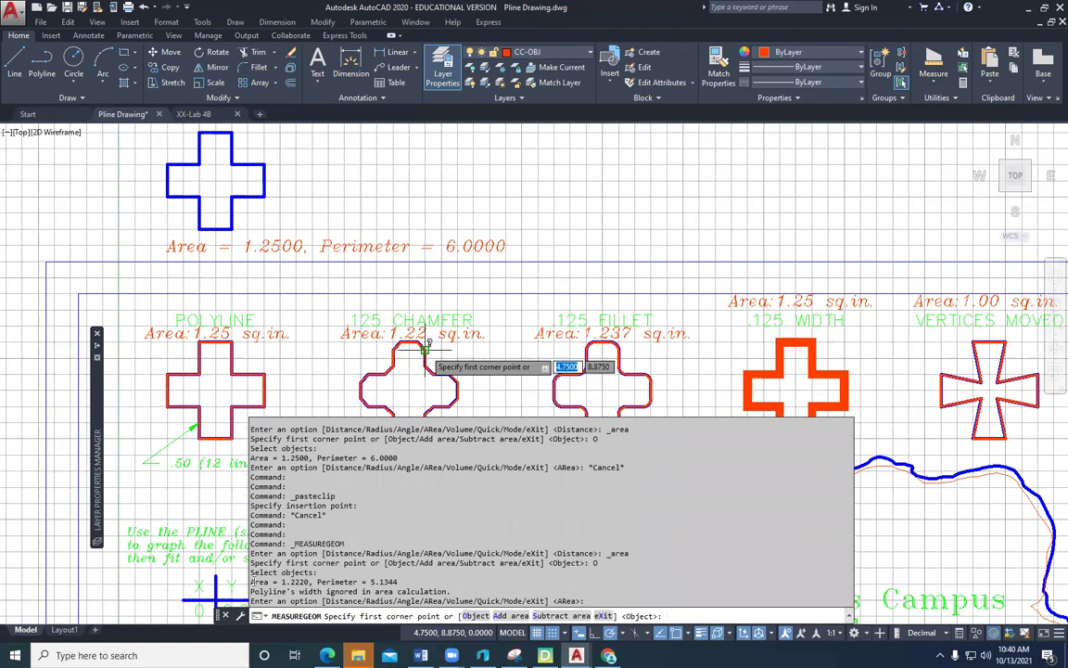
{"action": "left_click_drag", "start_coordinate": [311, 581], "coordinate": [402, 582]}
{"action": "key", "text": "ctrl+c"}
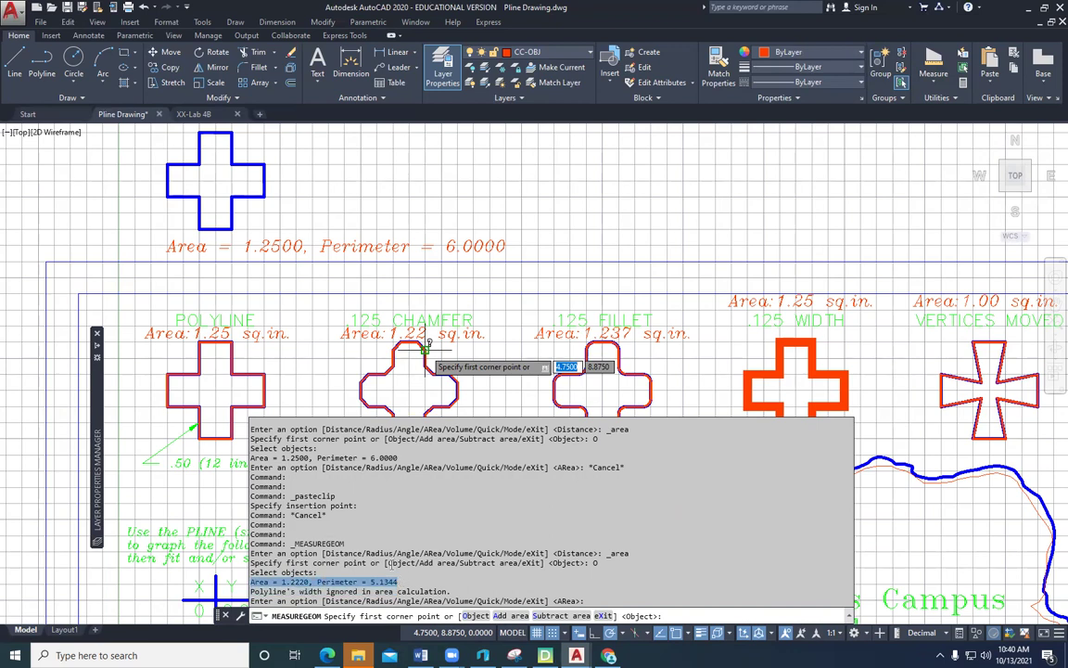
{"action": "key", "text": "F2"}
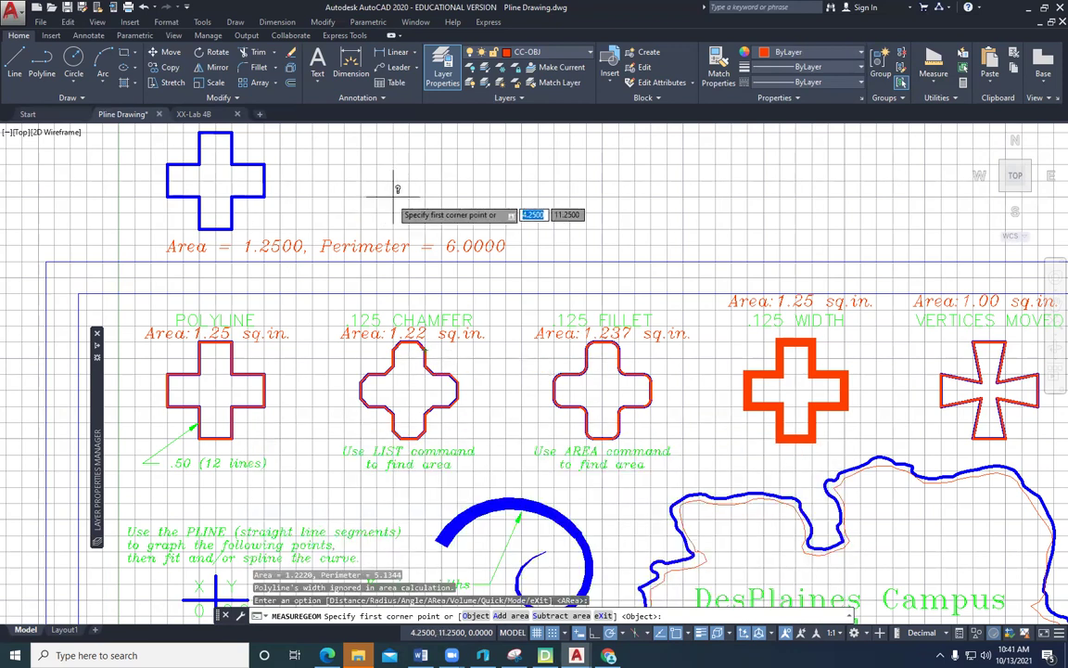
{"action": "key", "text": "ctrl+v"}
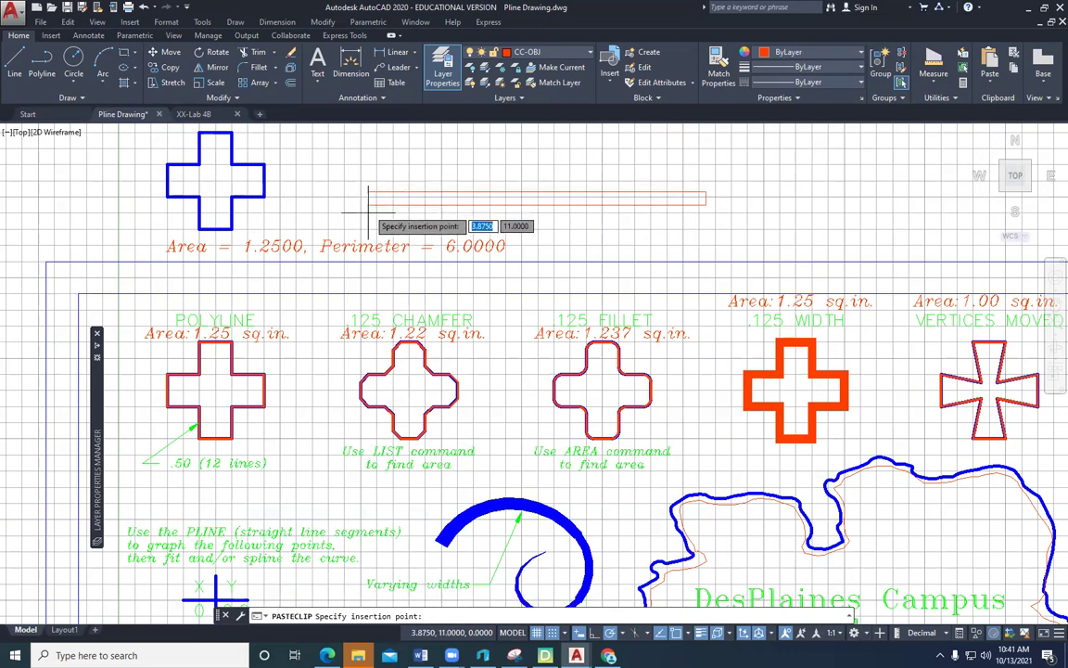
{"action": "left_click", "coordinate": [327, 214]}
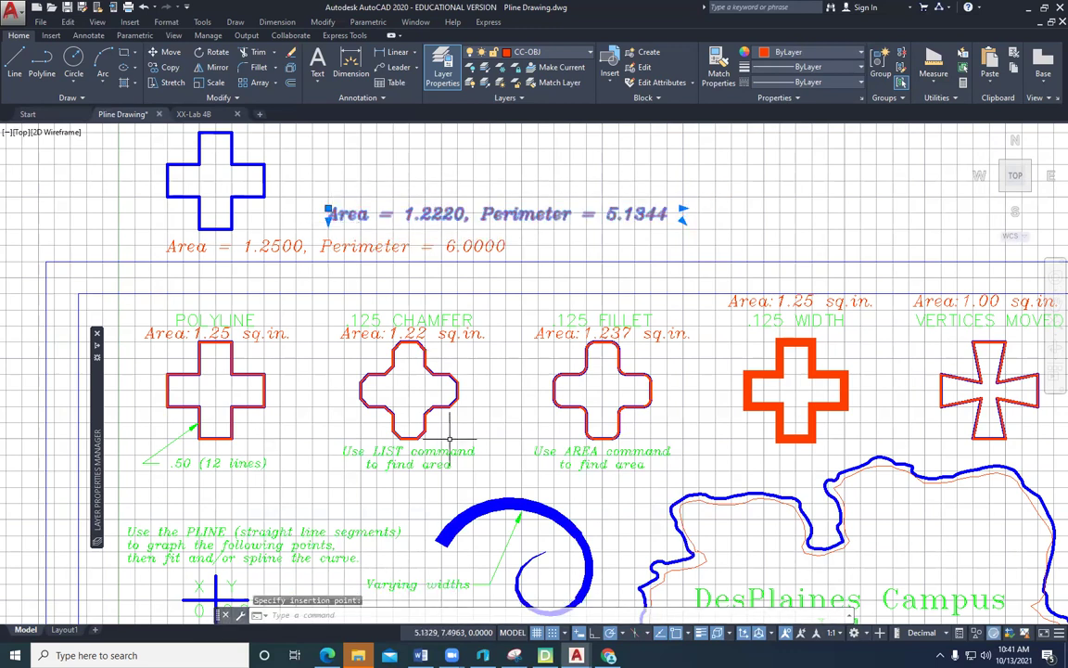
{"action": "key", "text": "Escape"}
Step: Copy the orange .125 CHAMFER cross to the space above the border, over its pasted area and perimeter text
{"action": "left_click", "coordinate": [393, 345]}
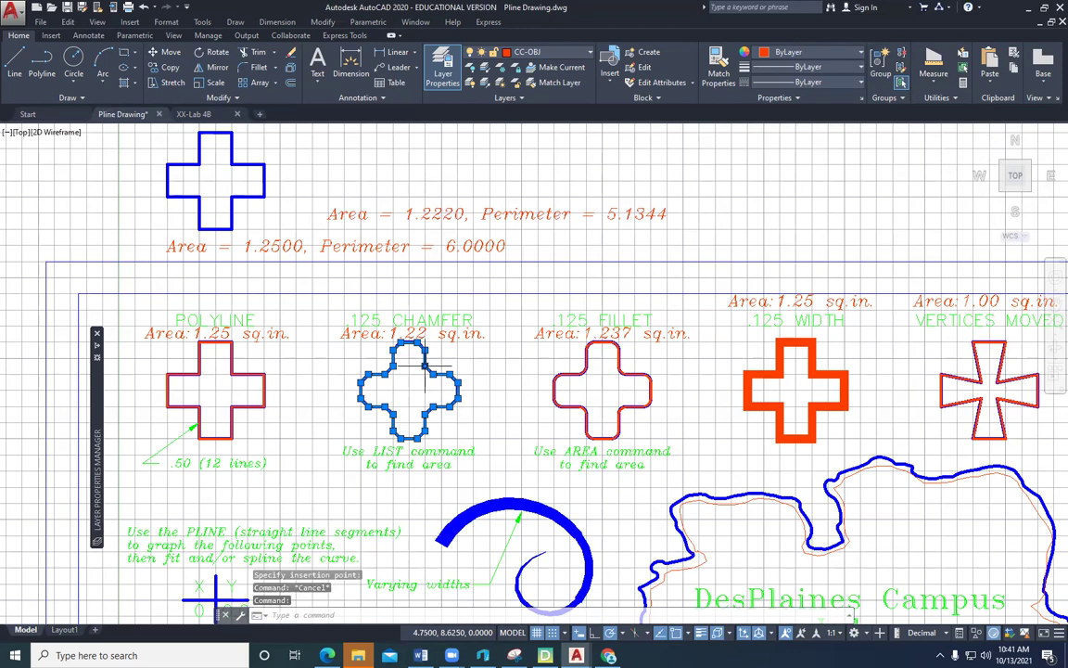
{"action": "left_click", "coordinate": [171, 67]}
{"action": "left_click", "coordinate": [409, 368]}
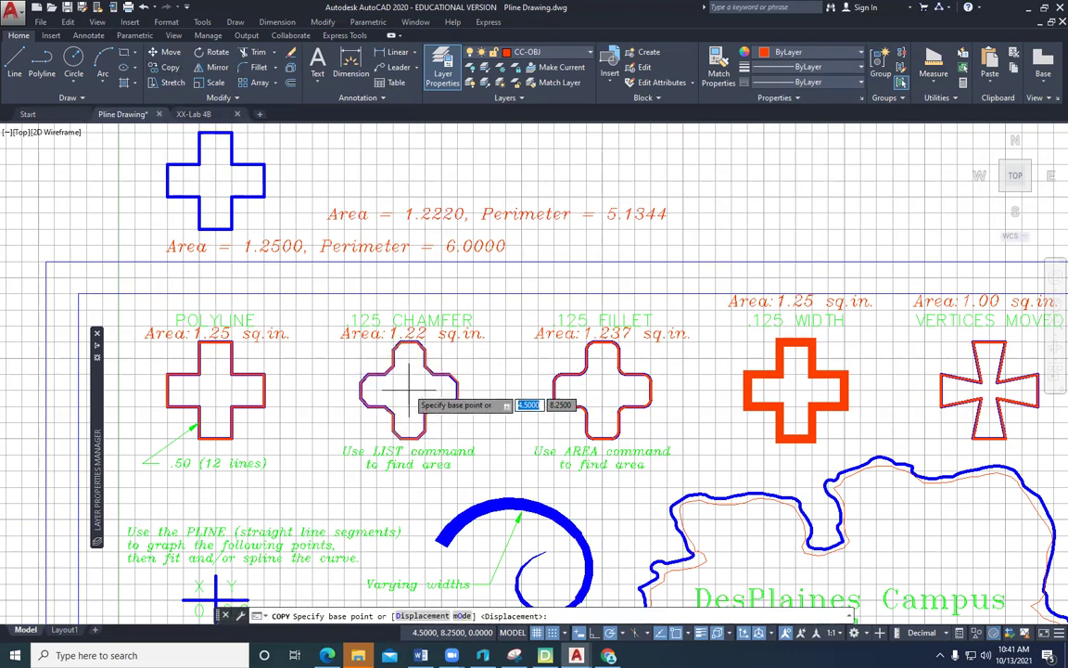
{"action": "left_click", "coordinate": [404, 140]}
{"action": "key", "text": "Escape"}
Step: Delete the thin orange outline inside the blue DesPlaines Campus Lake shoreline
{"action": "scroll", "coordinate": [396, 356], "scroll_direction": "down", "scroll_amount": 2}
{"action": "middle_click_drag", "start_coordinate": [441, 310], "coordinate": [308, 292]}
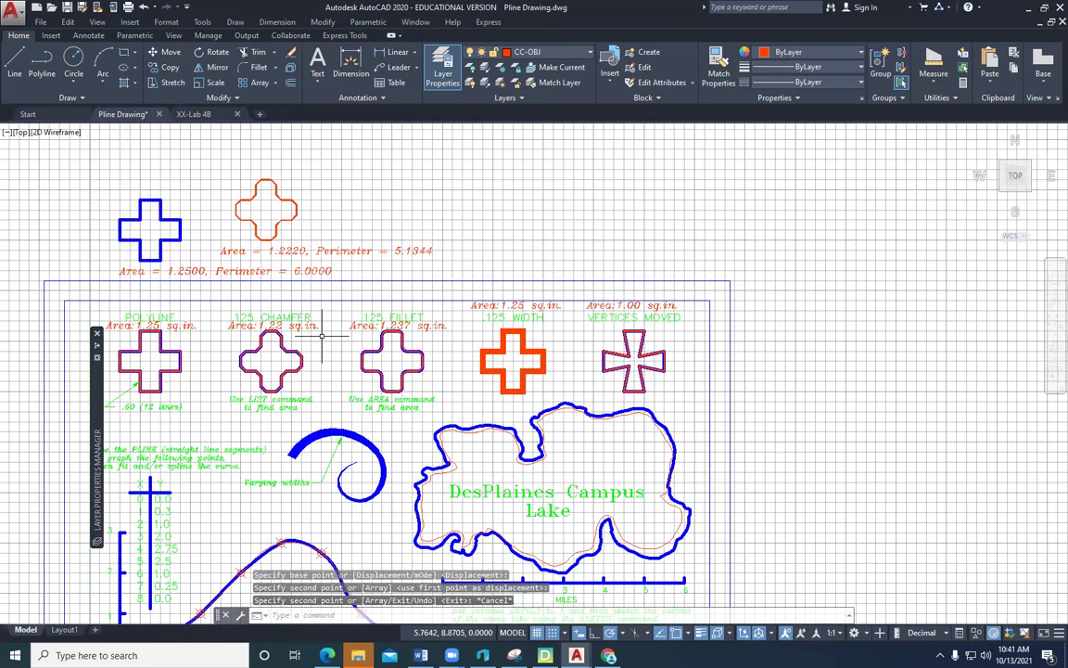
{"action": "middle_click_drag", "start_coordinate": [563, 458], "coordinate": [533, 312]}
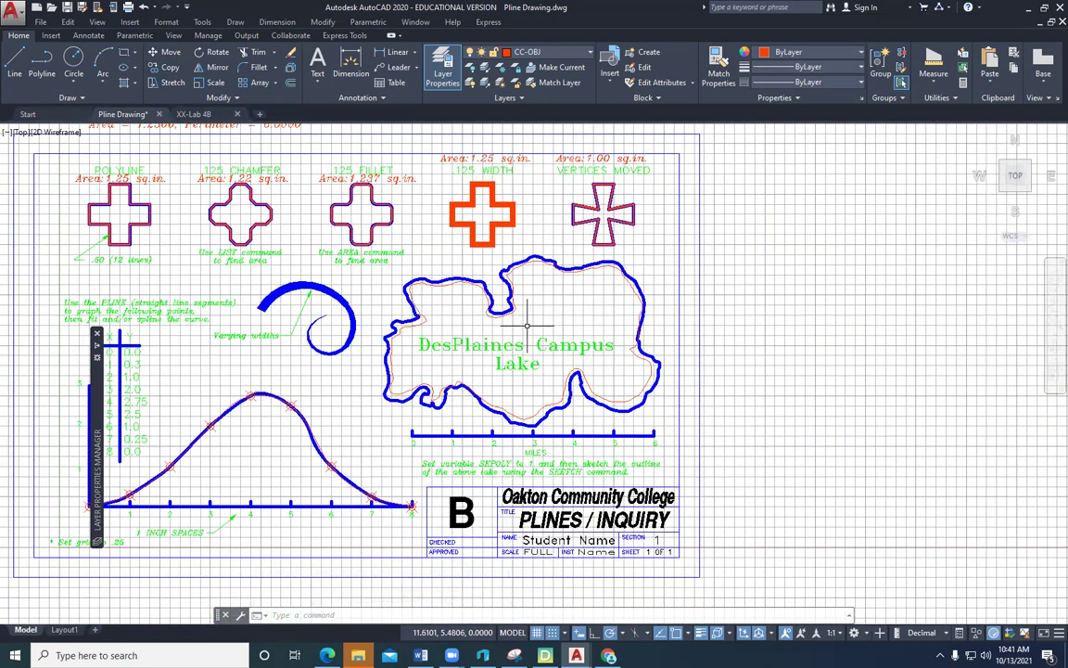
{"action": "scroll", "coordinate": [461, 334], "scroll_direction": "up", "scroll_amount": 4}
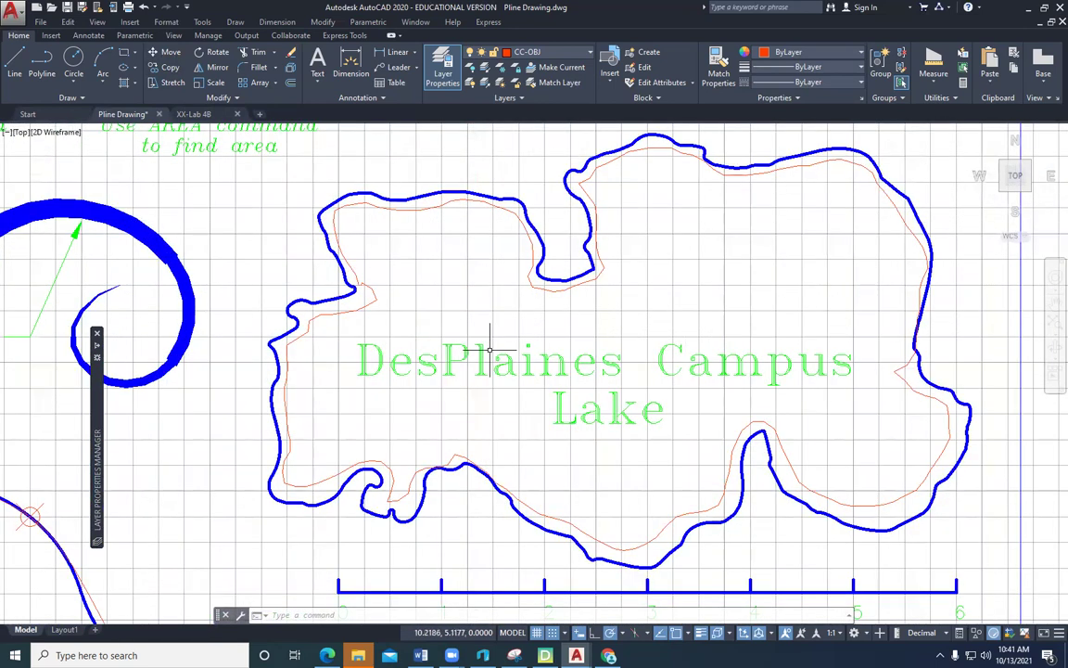
{"action": "scroll", "coordinate": [490, 351], "scroll_direction": "down", "scroll_amount": 3}
{"action": "middle_click_drag", "start_coordinate": [484, 362], "coordinate": [484, 322]}
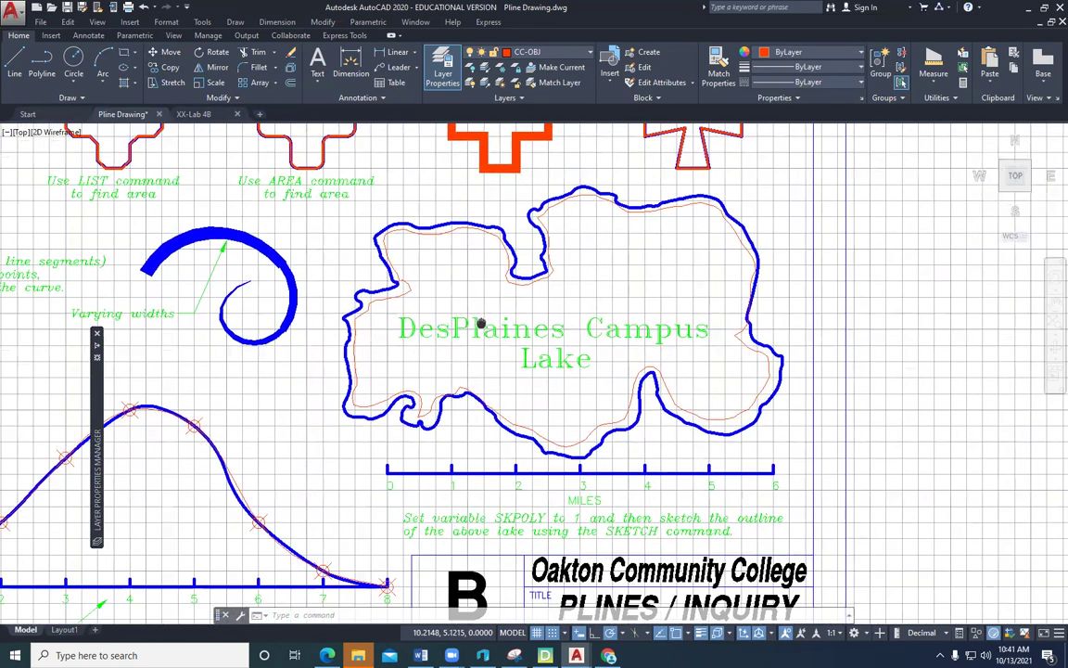
{"action": "left_click", "coordinate": [509, 281]}
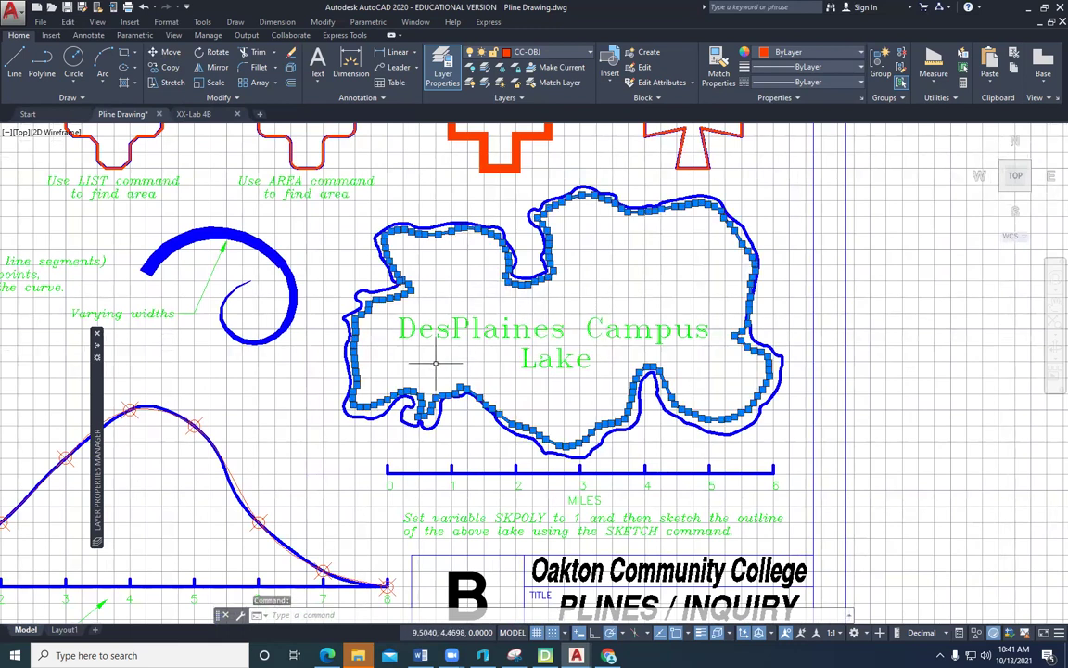
{"action": "key", "text": "Delete"}
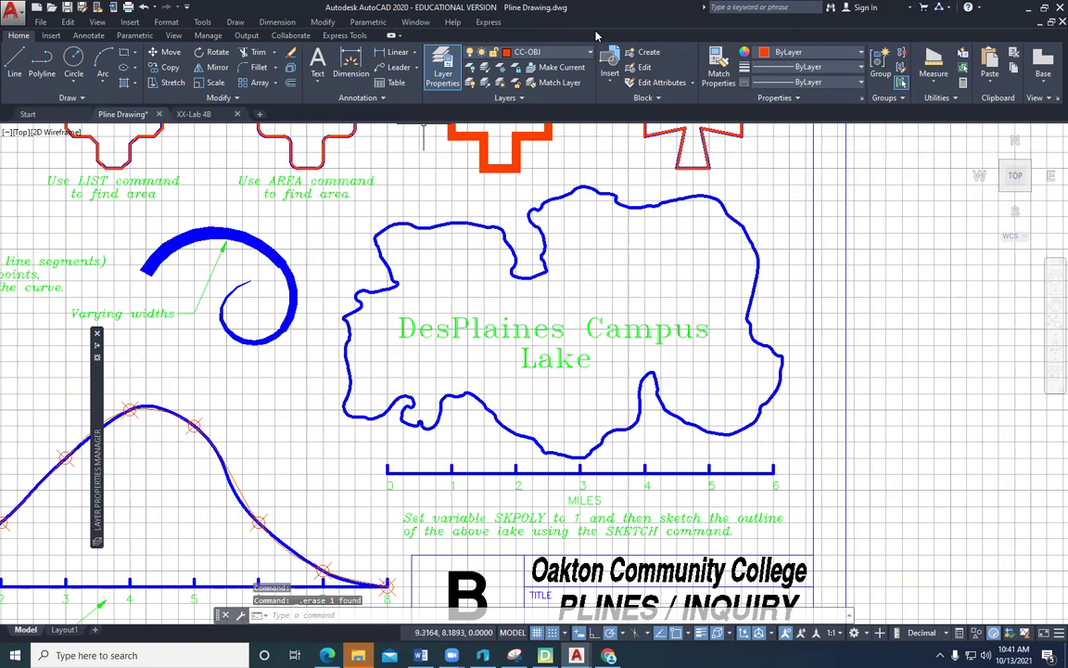
Step: Make OBJ the current layer and set the current object color to orange 242,103,34
{"action": "left_click", "coordinate": [576, 53]}
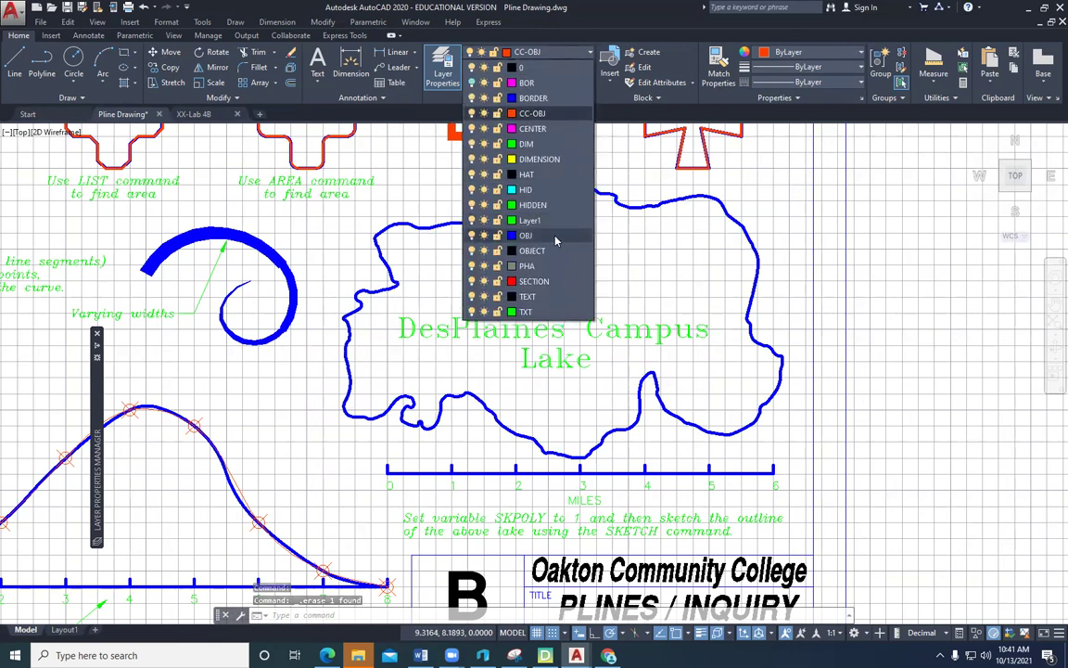
{"action": "left_click", "coordinate": [501, 218]}
{"action": "left_click", "coordinate": [790, 52]}
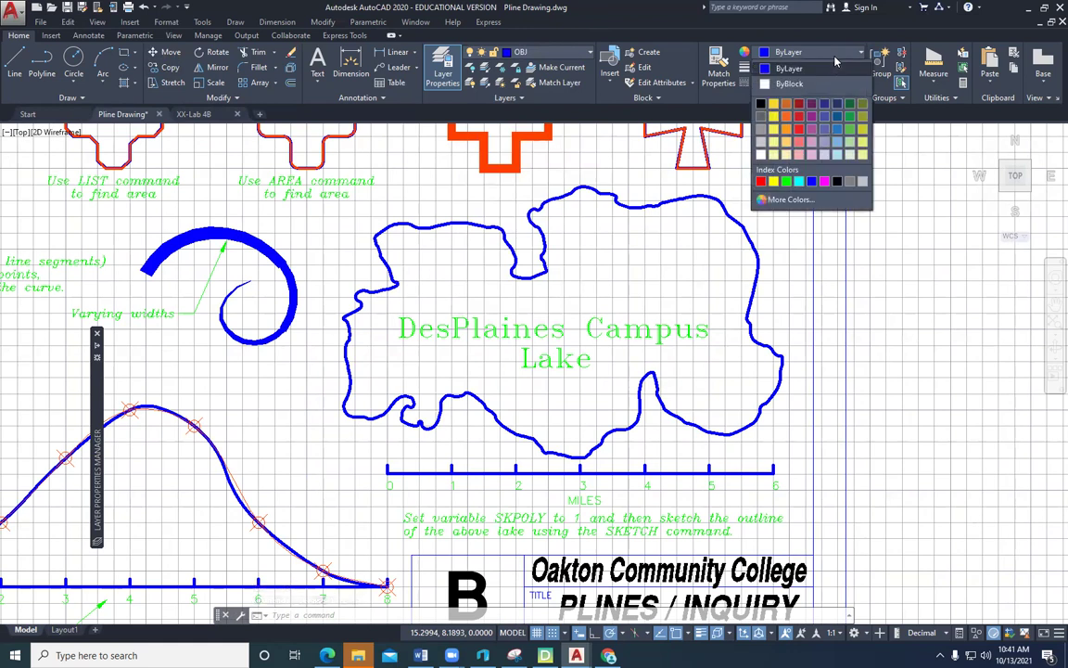
{"action": "left_click", "coordinate": [788, 127]}
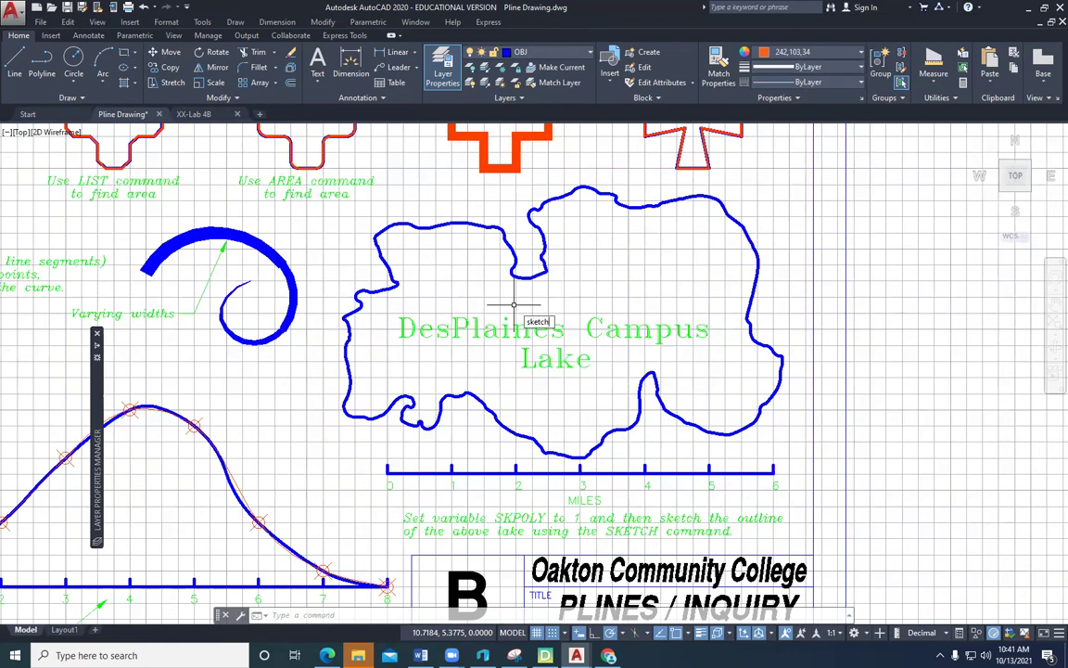
Step: Trace the lake freehand just inside its blue shoreline with the SKETCH command, using a sketch increment of .05
{"action": "type", "text": "sketch"}
{"action": "key", "text": "Return"}
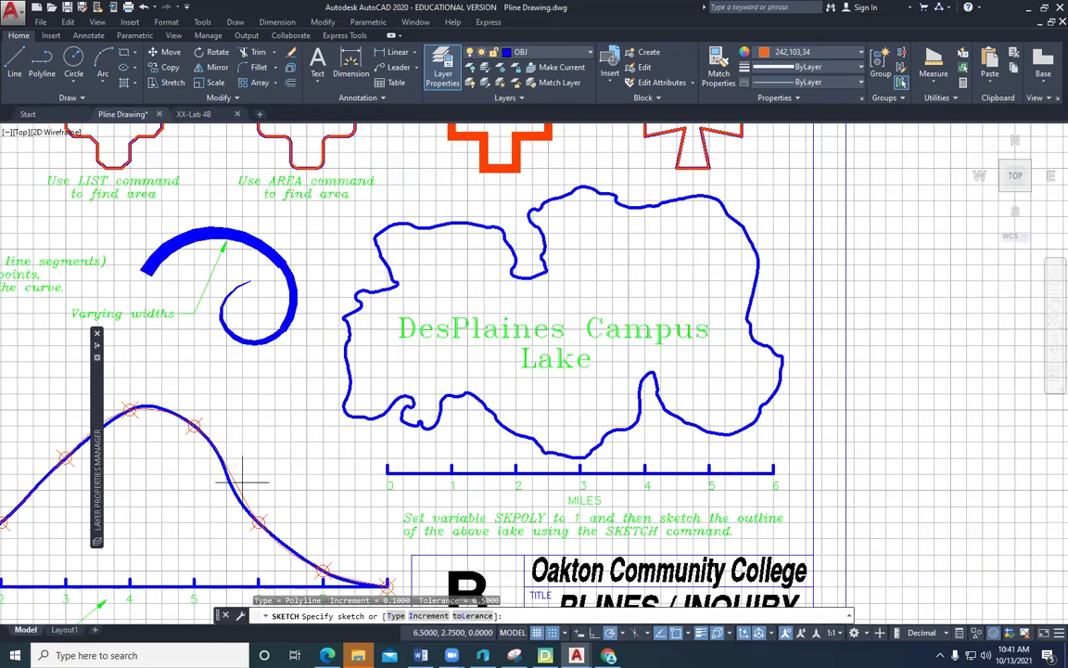
{"action": "left_click", "coordinate": [427, 616]}
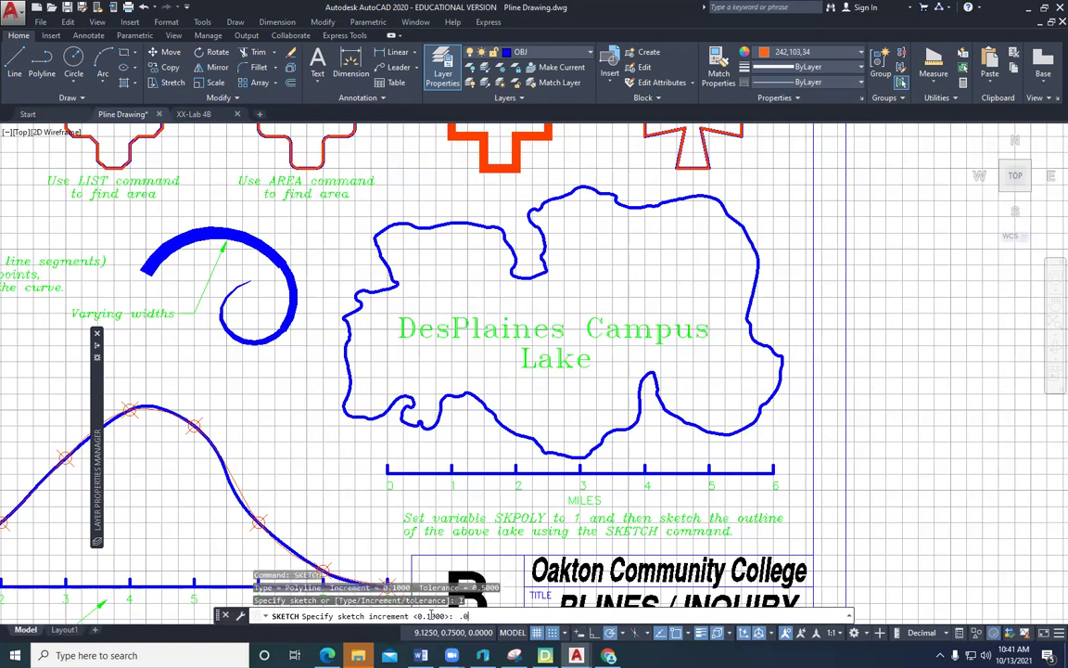
{"action": "type", "text": ".05"}
{"action": "key", "text": "Return"}
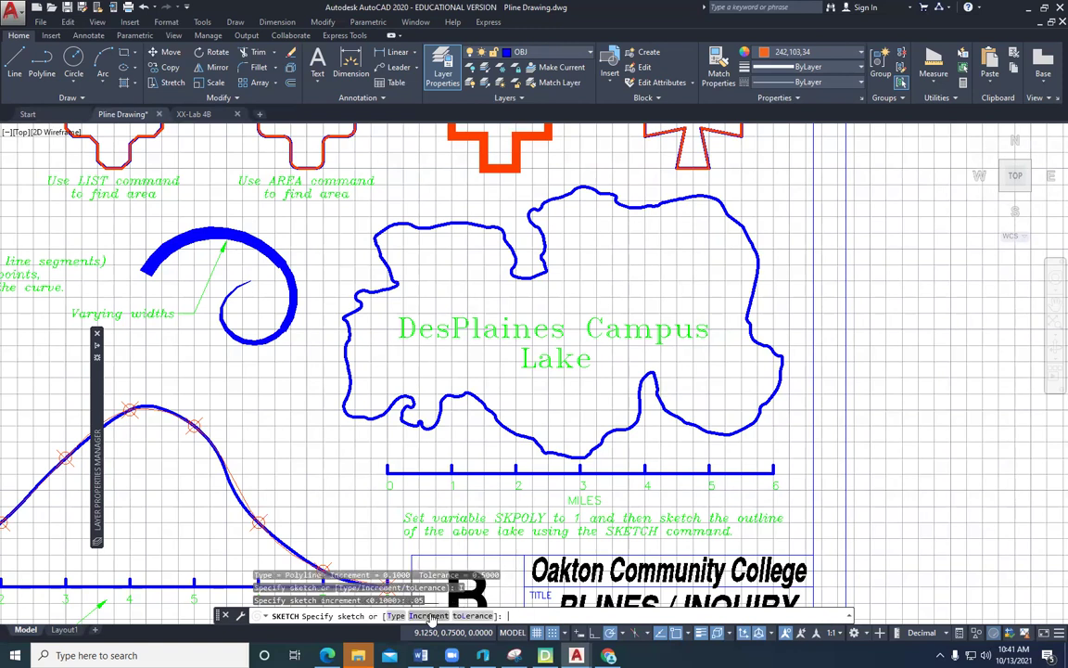
{"action": "left_click", "coordinate": [524, 288]}
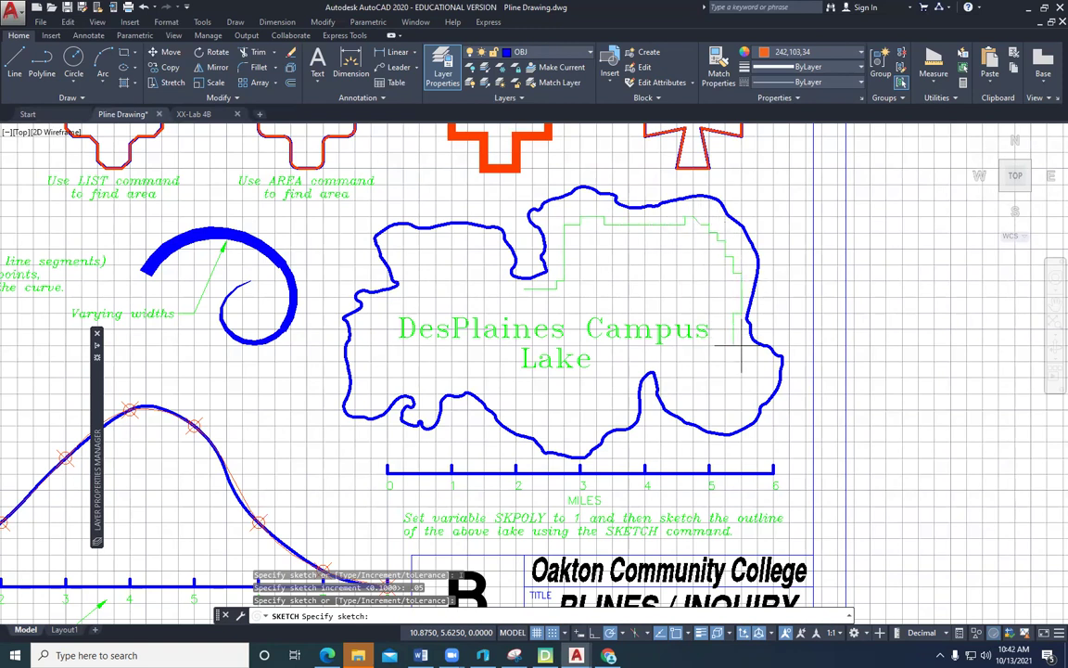
{"action": "mouse_move", "coordinate": [750, 388]}
{"action": "left_mouse_down"}
{"action": "mouse_move", "coordinate": [710, 388]}
{"action": "mouse_move", "coordinate": [677, 371]}
{"action": "mouse_move", "coordinate": [599, 410]}
{"action": "mouse_move", "coordinate": [379, 360]}
{"action": "left_mouse_up"}
{"action": "mouse_move", "coordinate": [394, 306]}
{"action": "left_mouse_down"}
{"action": "mouse_move", "coordinate": [416, 248]}
{"action": "mouse_move", "coordinate": [452, 249]}
{"action": "mouse_move", "coordinate": [508, 290]}
{"action": "left_mouse_up"}
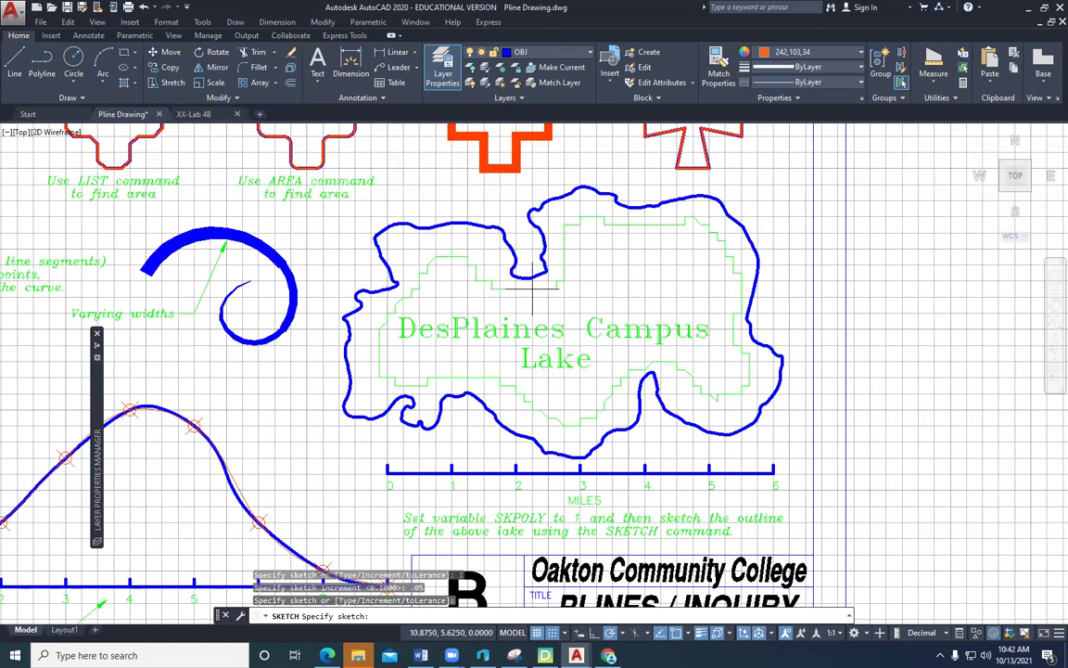
{"action": "key", "text": "Return"}
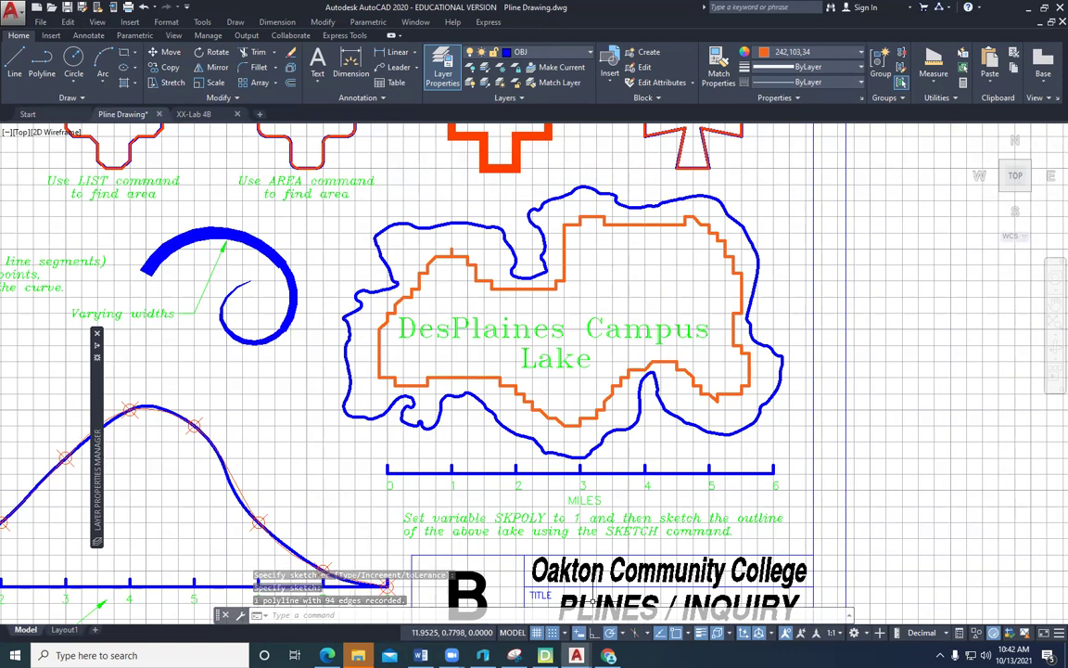
Step: Turn off snap and set the current object color to purple 147,39,143
{"action": "left_click", "coordinate": [559, 634]}
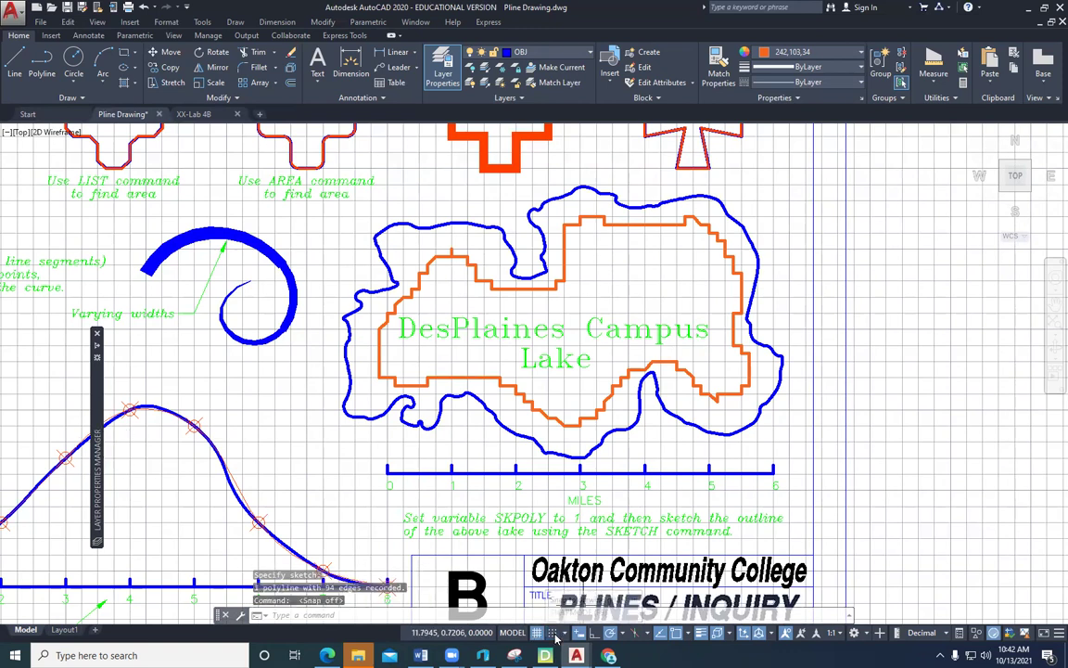
{"action": "left_click", "coordinate": [857, 54]}
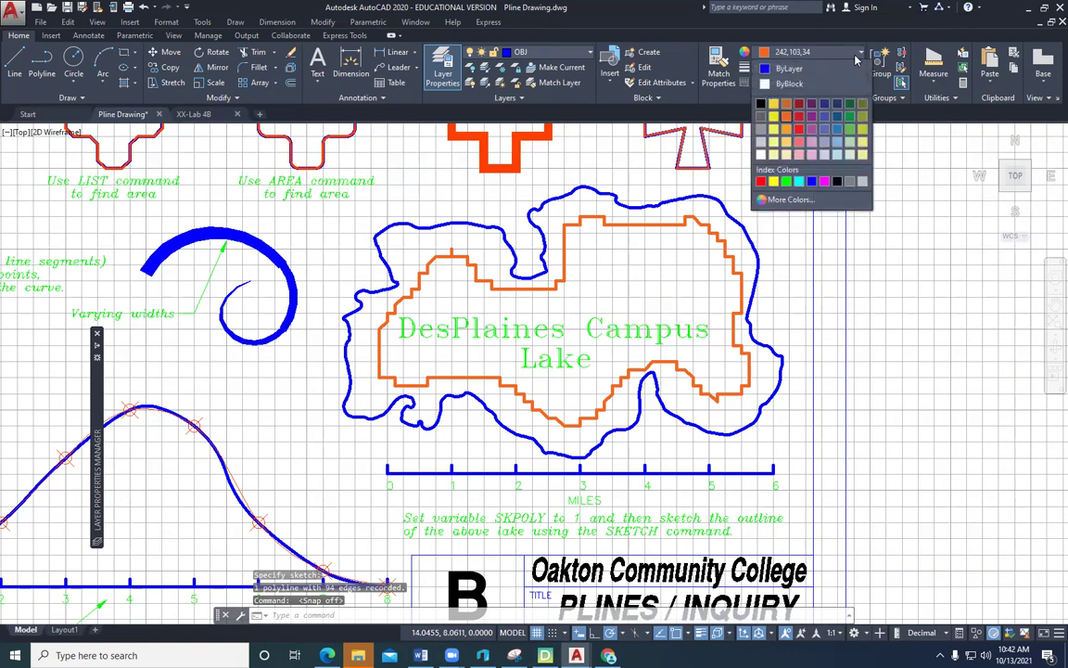
{"action": "left_click", "coordinate": [819, 122]}
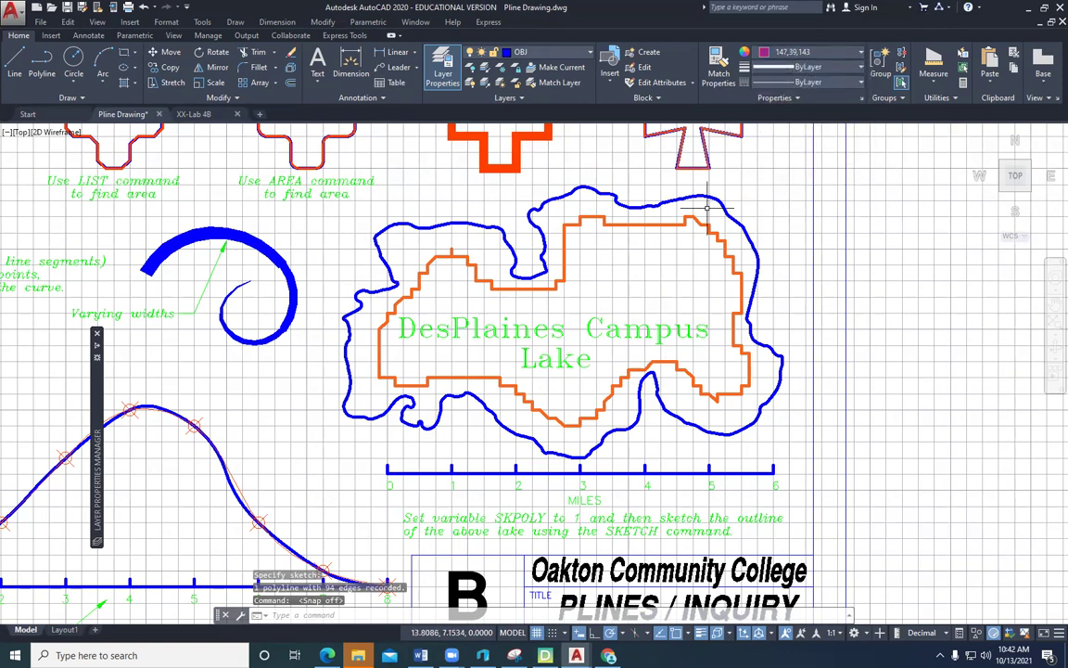
Step: Sketch a small closed freehand oval inside the lake outline, above the word Campus, with the SKETCH command
{"action": "type", "text": "ske"}
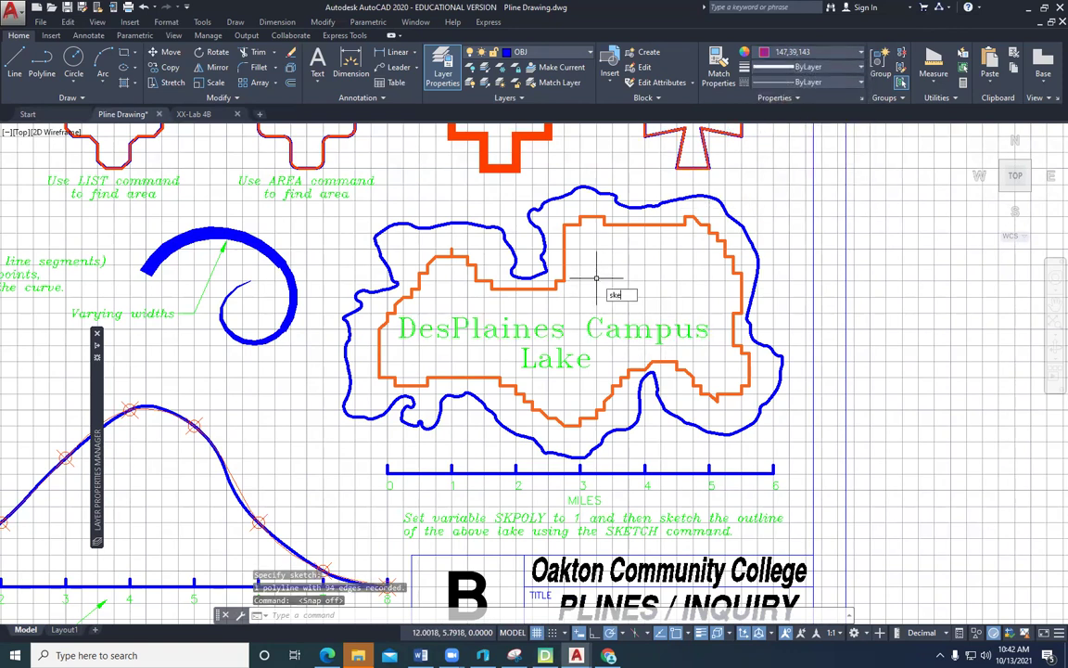
{"action": "type", "text": "tch"}
{"action": "key", "text": "Return"}
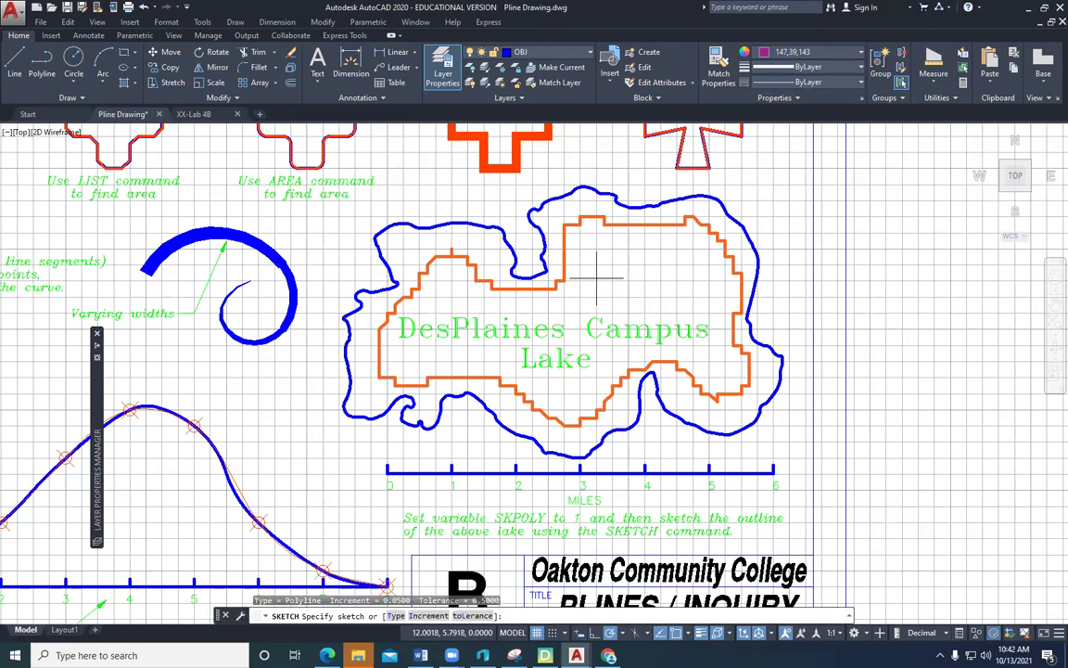
{"action": "left_click", "coordinate": [583, 277]}
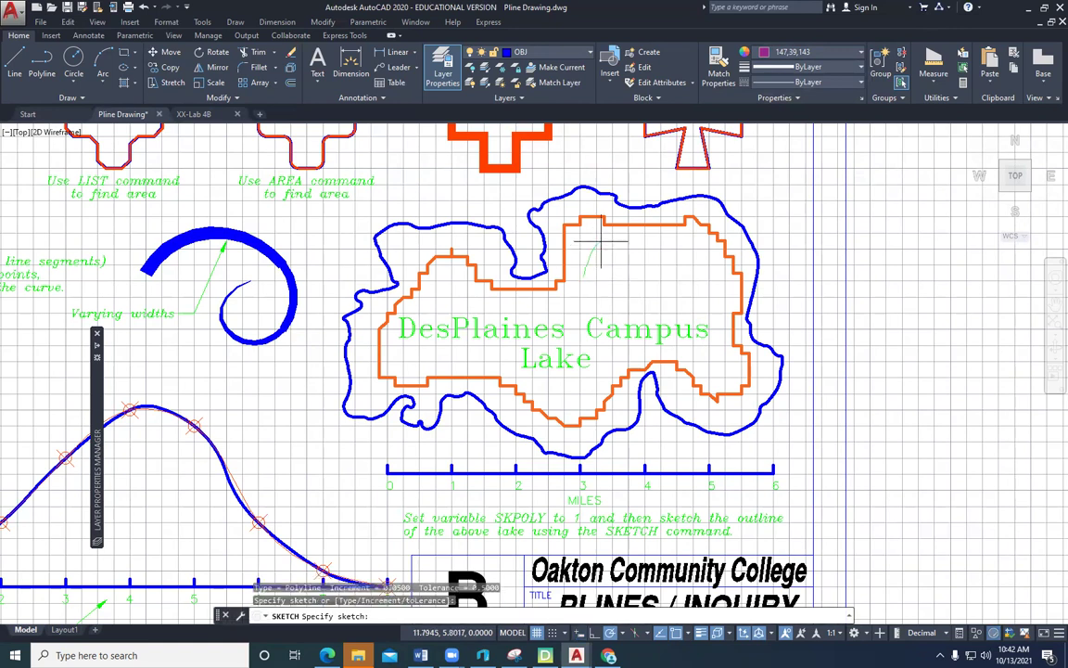
{"action": "mouse_move", "coordinate": [646, 238]}
{"action": "left_mouse_down"}
{"action": "mouse_move", "coordinate": [691, 264]}
{"action": "mouse_move", "coordinate": [640, 292]}
{"action": "mouse_move", "coordinate": [601, 286]}
{"action": "left_mouse_up"}
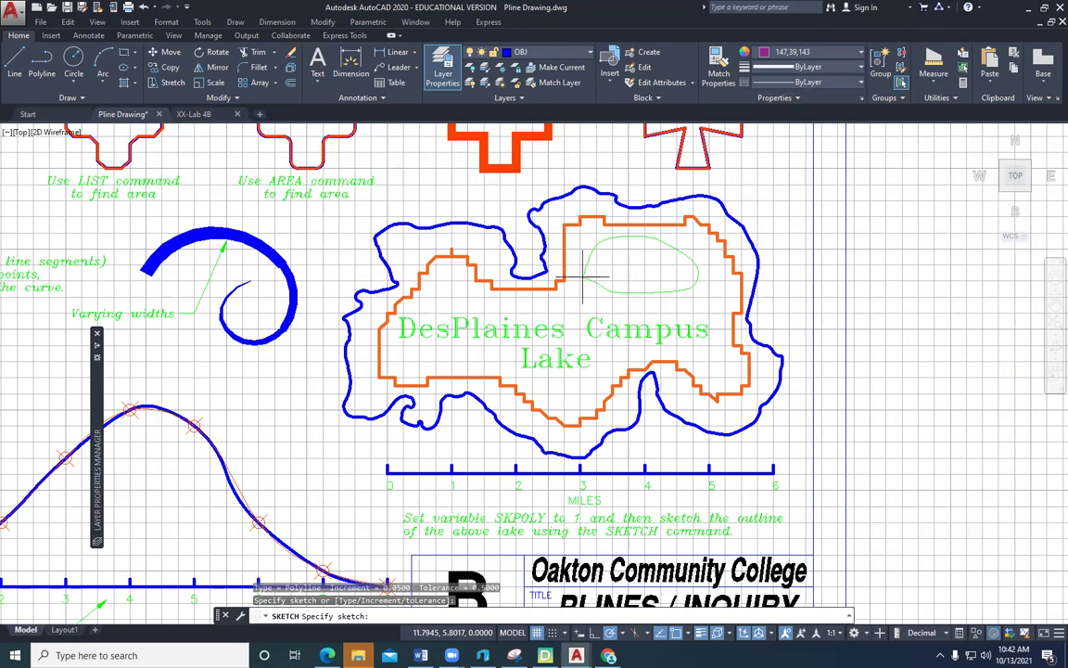
{"action": "key", "text": "Return"}
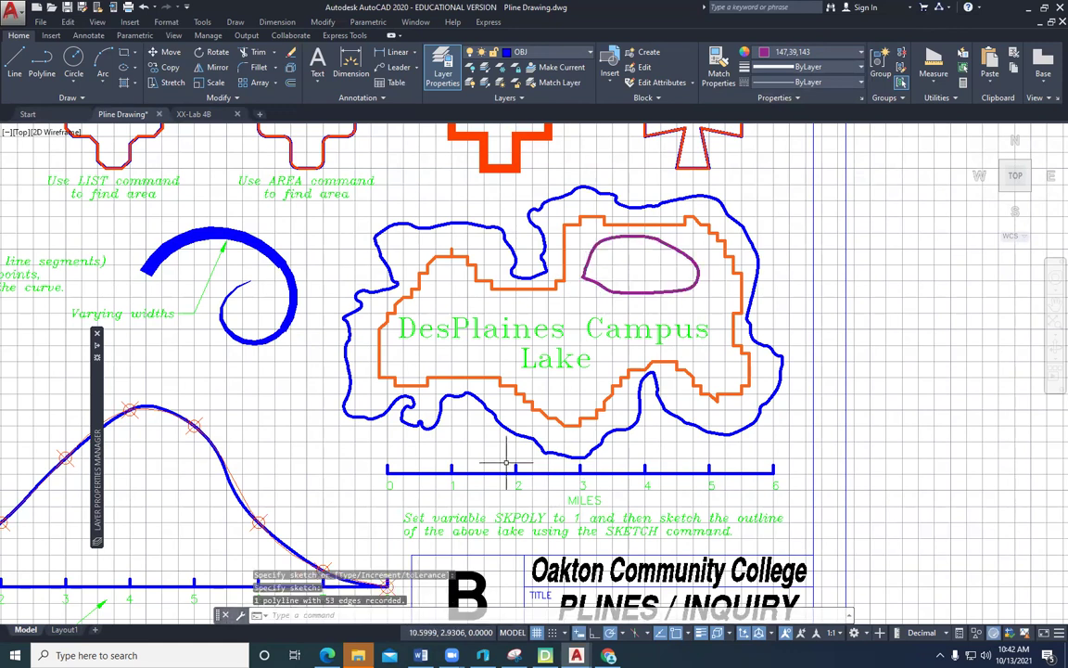
Step: Switch the viewport from the top view to SE Isometric
{"action": "scroll", "coordinate": [506, 461], "scroll_direction": "down", "scroll_amount": 3}
{"action": "scroll", "coordinate": [624, 451], "scroll_direction": "up", "scroll_amount": 1}
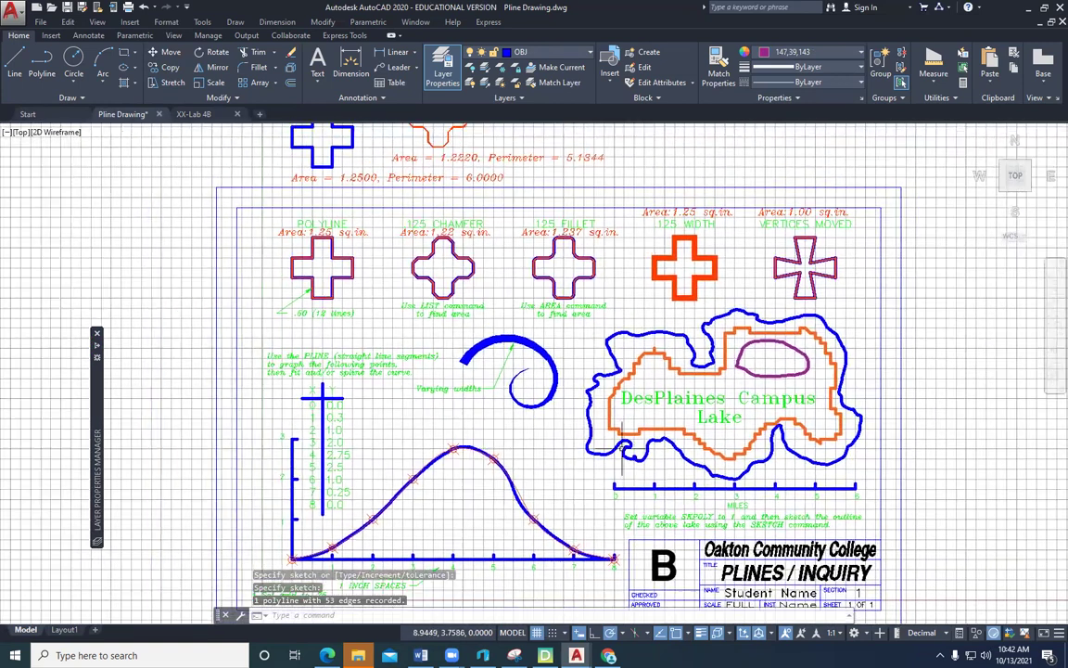
{"action": "middle_click_drag", "start_coordinate": [393, 395], "coordinate": [398, 494]}
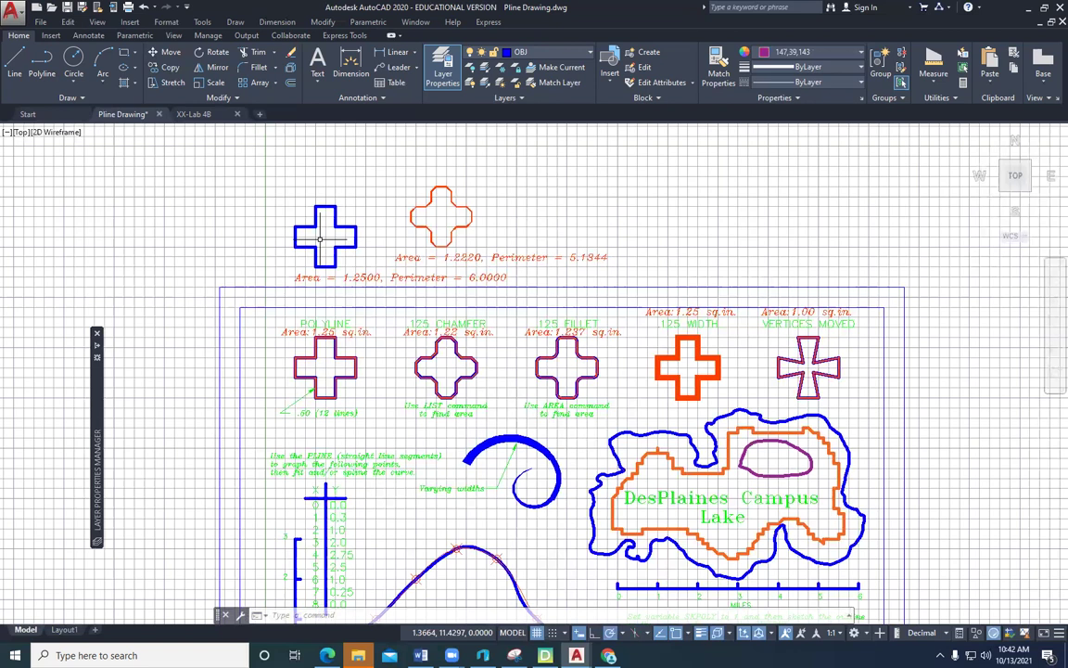
{"action": "left_click", "coordinate": [25, 135]}
{"action": "left_click", "coordinate": [65, 261]}
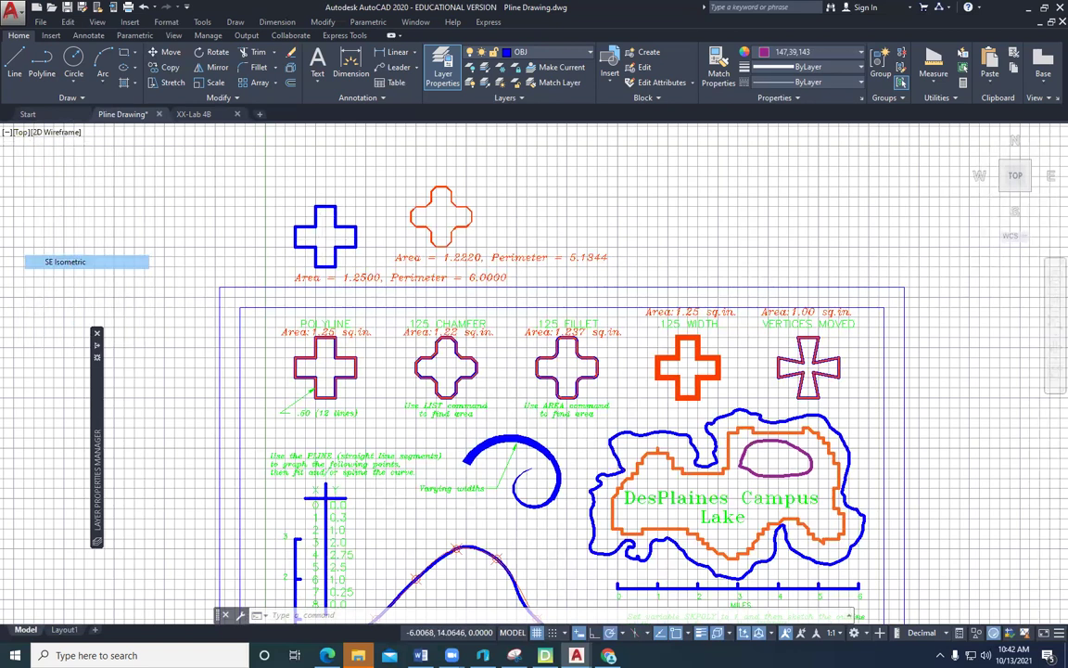
Step: Change the workspace to 3D Modeling, with the view centred on the blue cross above the border
{"action": "scroll", "coordinate": [425, 286], "scroll_direction": "up", "scroll_amount": 4}
{"action": "scroll", "coordinate": [424, 286], "scroll_direction": "up", "scroll_amount": 2}
{"action": "middle_click_drag", "start_coordinate": [379, 241], "coordinate": [352, 269]}
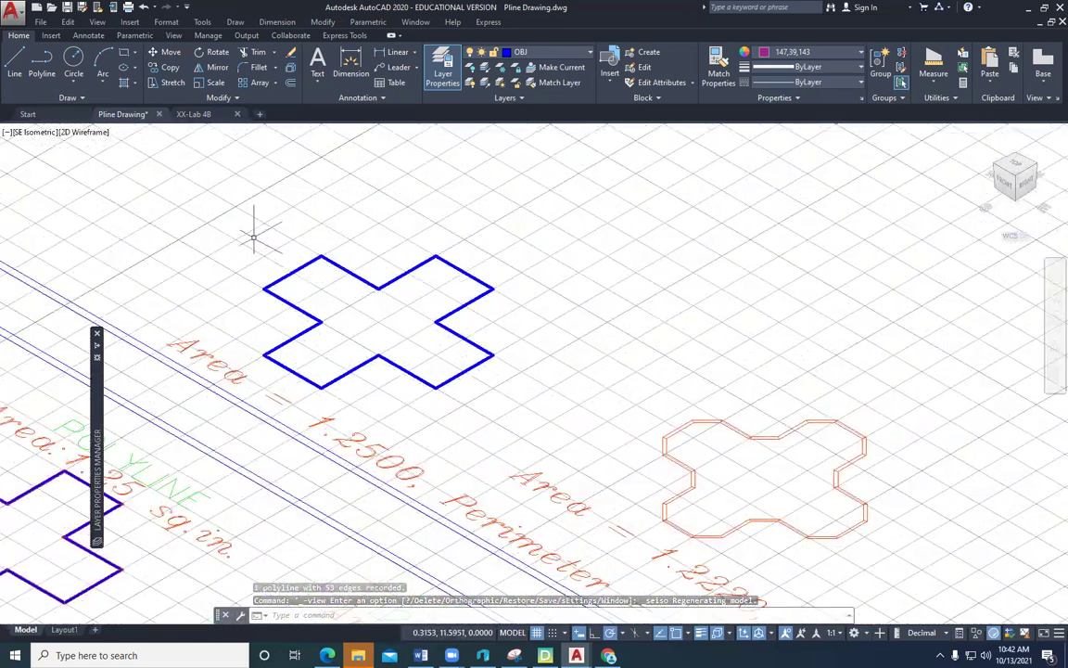
{"action": "left_click", "coordinate": [853, 635]}
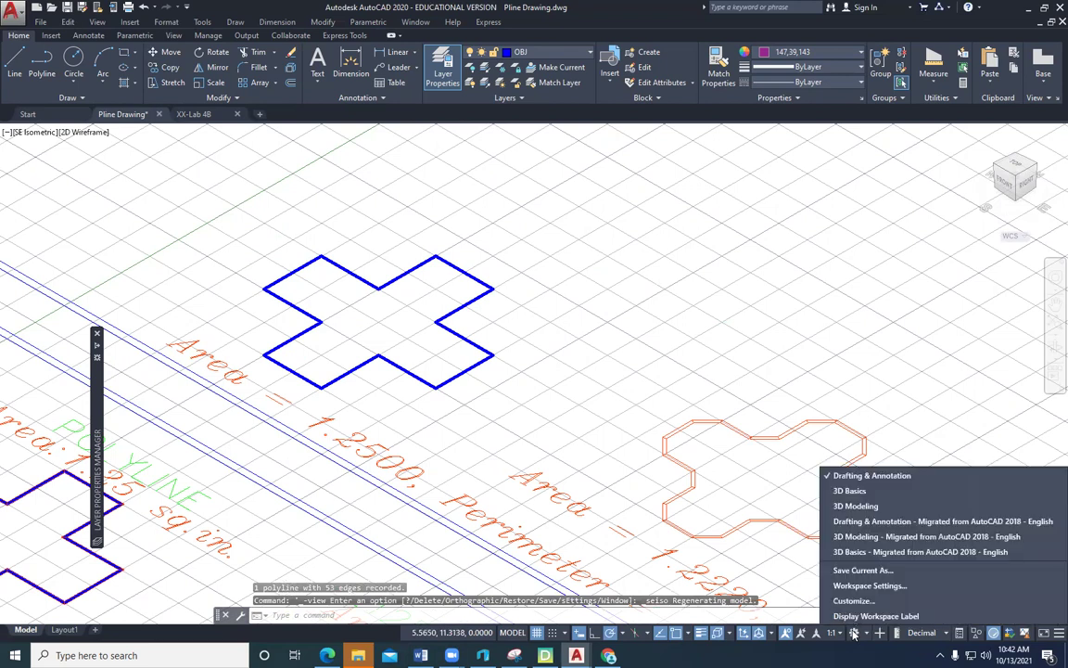
{"action": "left_click", "coordinate": [854, 507]}
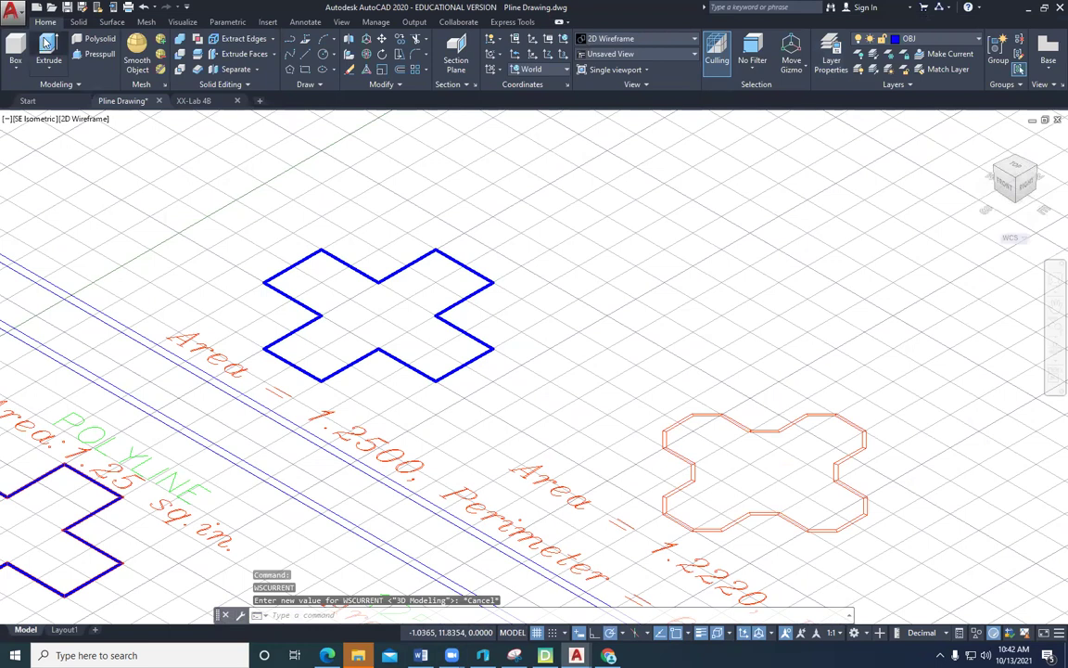
Step: Extrude the blue cross above the border upward into a tall solid, picking the height freehand
{"action": "left_click", "coordinate": [468, 295]}
{"action": "key", "text": "Return"}
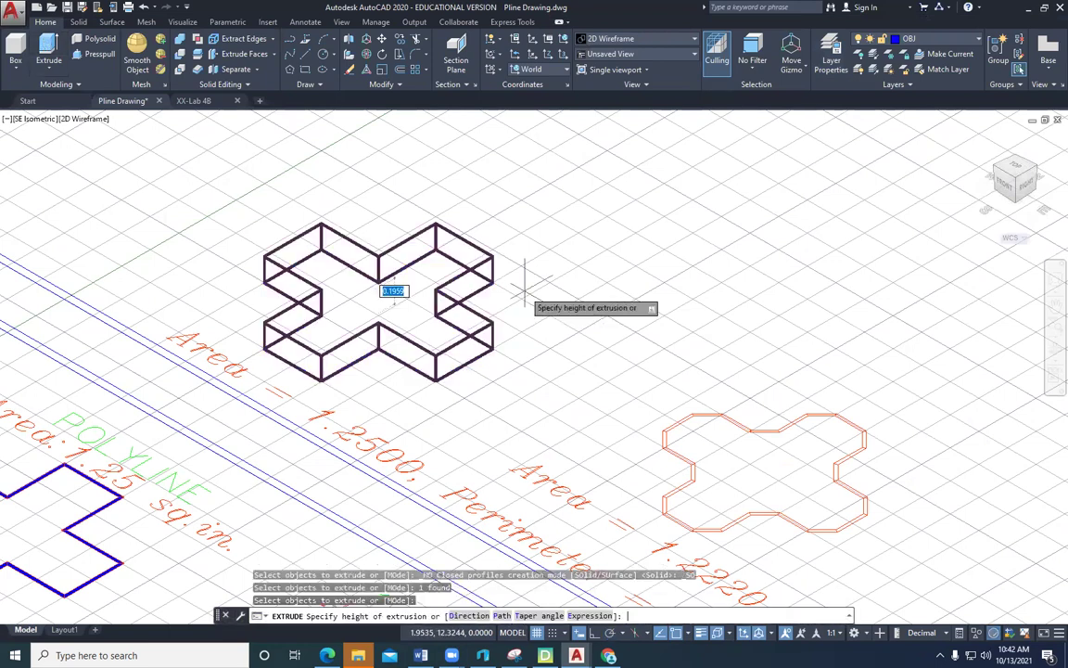
{"action": "scroll", "coordinate": [519, 153], "scroll_direction": "down", "scroll_amount": 5}
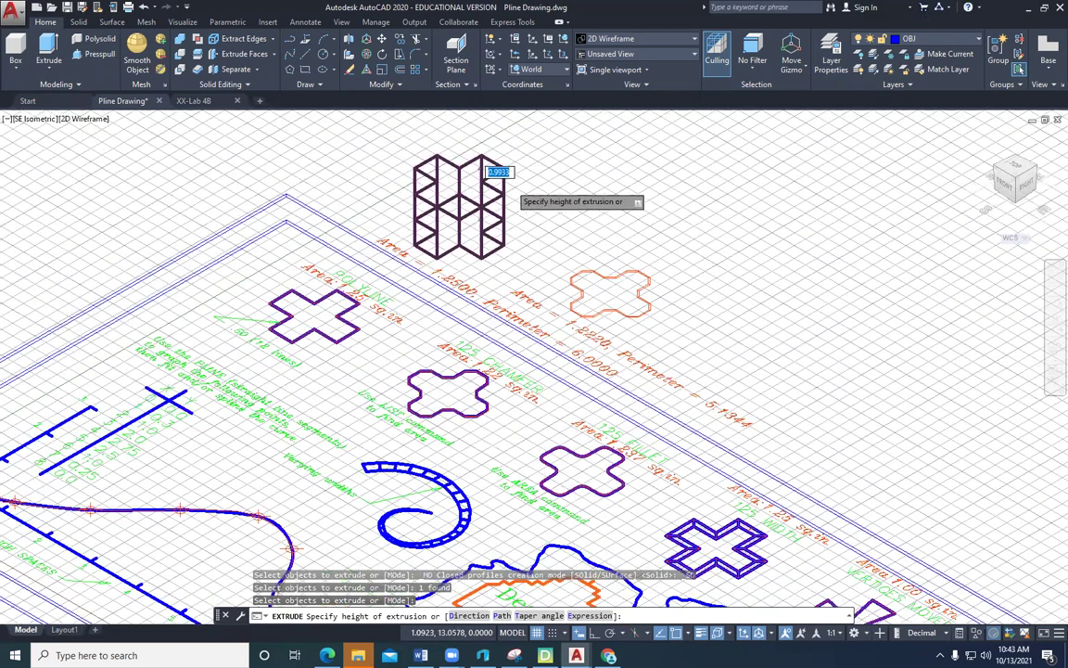
{"action": "left_click", "coordinate": [518, 148]}
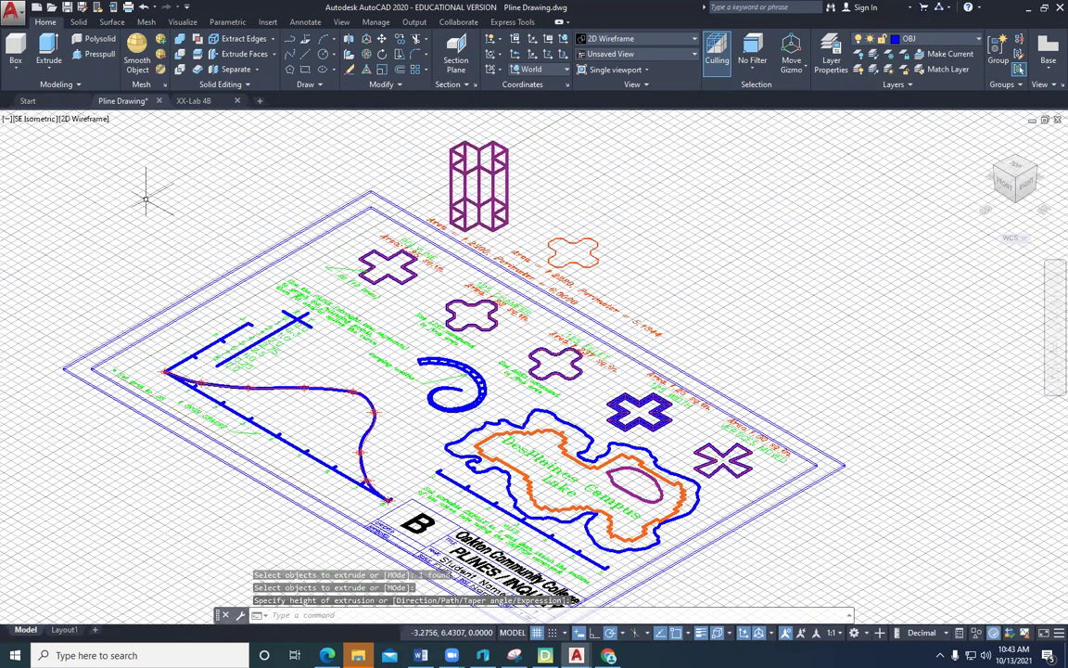
Step: Set the viewport's visual style to Conceptual and orbit to a closer view of the extruded cross above the border
{"action": "left_click", "coordinate": [81, 120]}
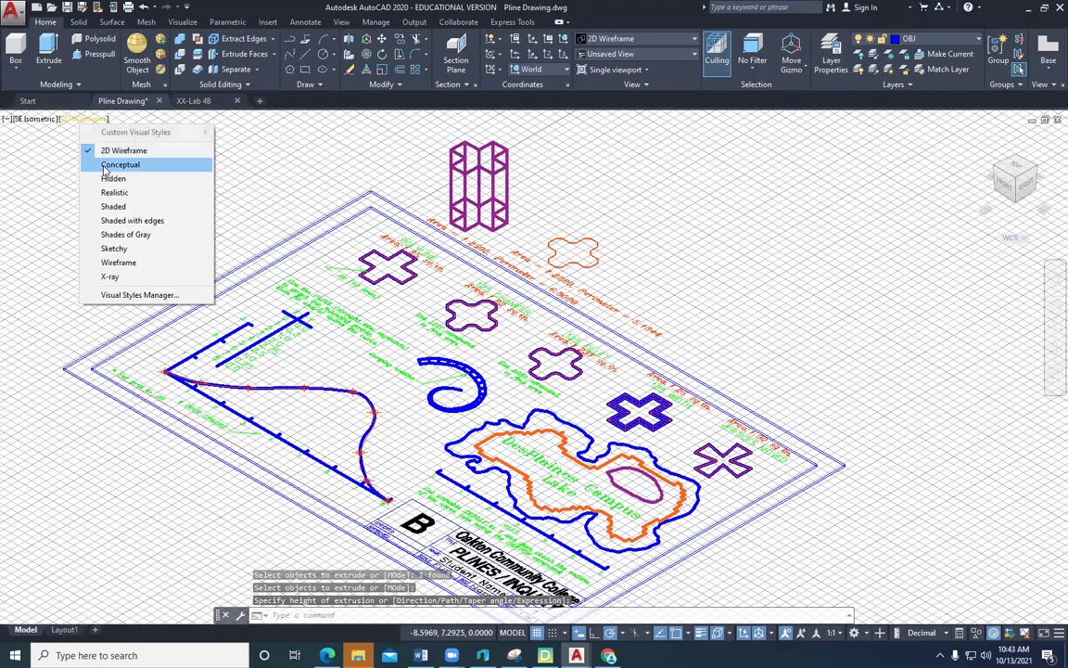
{"action": "left_click", "coordinate": [119, 164]}
{"action": "mouse_move", "coordinate": [409, 423]}
{"action": "middle_mouse_down", "text": "shift"}
{"action": "mouse_move", "coordinate": [275, 226]}
{"action": "mouse_move", "coordinate": [348, 218]}
{"action": "mouse_move", "coordinate": [378, 244]}
{"action": "middle_mouse_up", "text": "shift"}
{"action": "scroll", "coordinate": [378, 244], "scroll_direction": "up", "scroll_amount": 3}
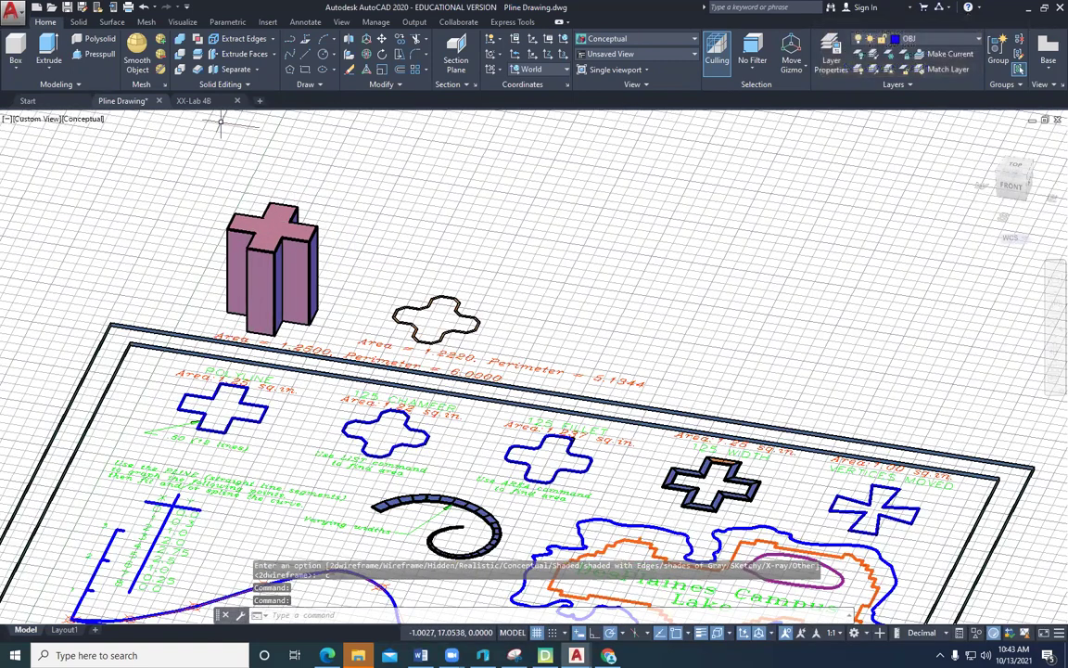
Step: Draw a three-point arc freehand above the border, beside the chamfered cross
{"action": "left_click", "coordinate": [327, 40]}
{"action": "left_click", "coordinate": [685, 339]}
{"action": "left_click", "coordinate": [687, 269]}
{"action": "left_click", "coordinate": [608, 248]}
{"action": "key", "text": "Escape"}
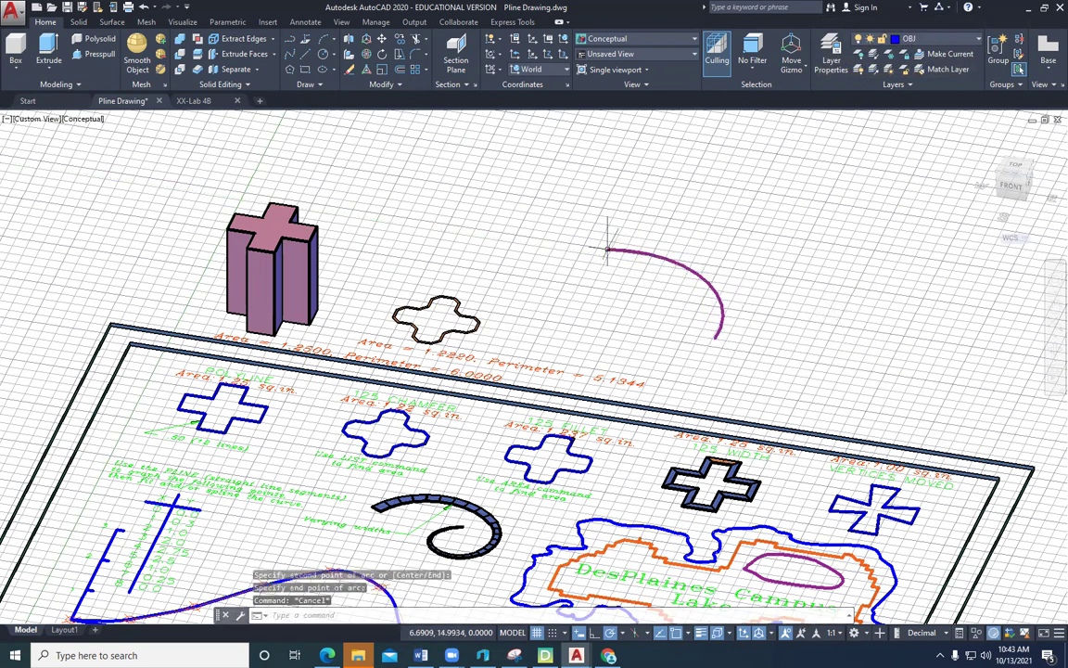
Step: Rotate the arc with 3D Rotate about the gizmo's red axis, picking the angle freehand
{"action": "left_click", "coordinate": [367, 54]}
{"action": "left_click", "coordinate": [557, 214]}
{"action": "left_click", "coordinate": [672, 306]}
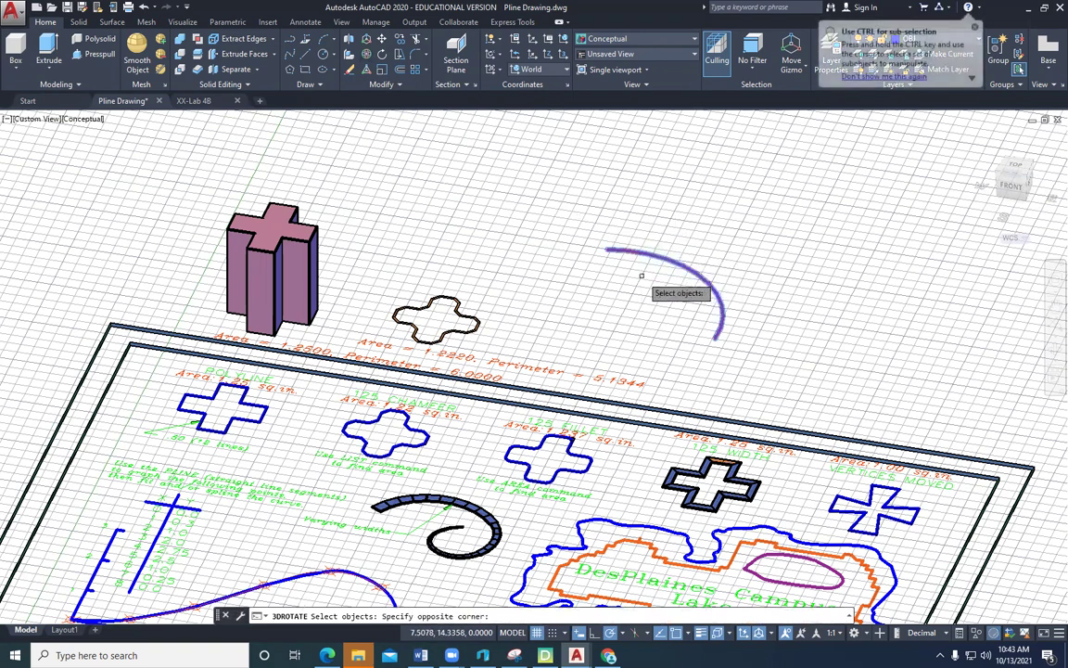
{"action": "key", "text": "Return"}
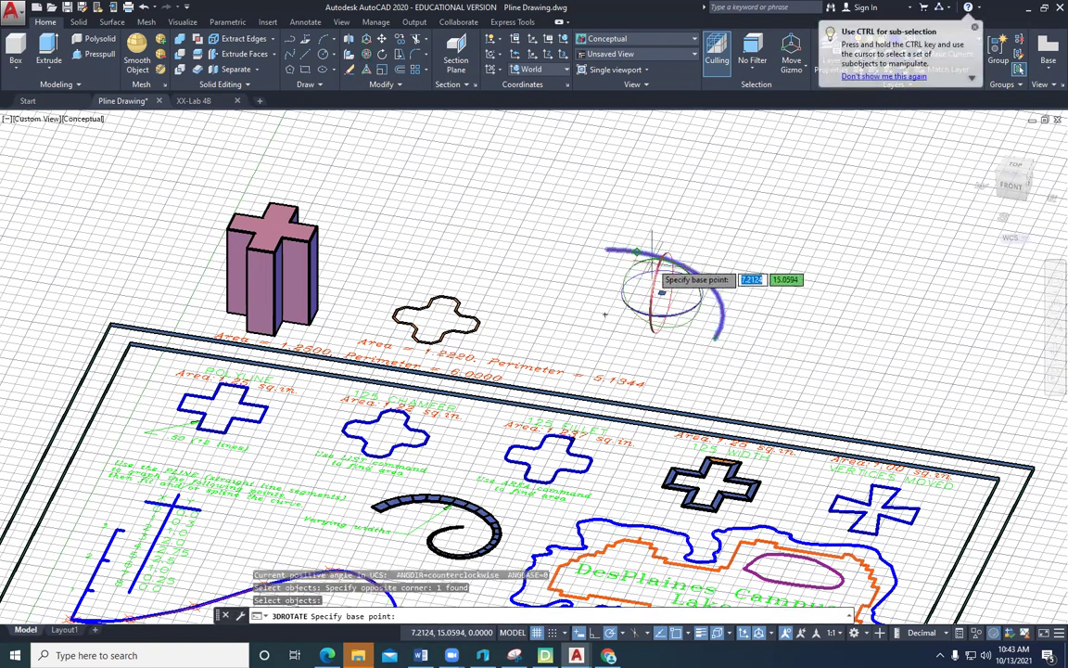
{"action": "left_click", "coordinate": [662, 293]}
{"action": "left_click", "coordinate": [661, 252]}
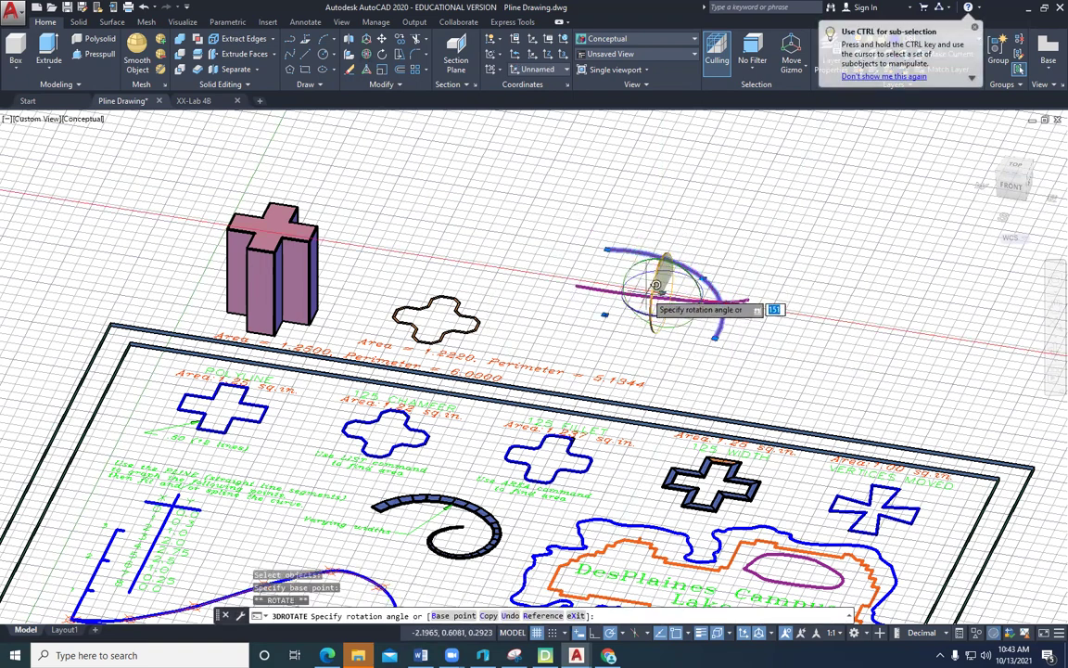
{"action": "left_click", "coordinate": [662, 213]}
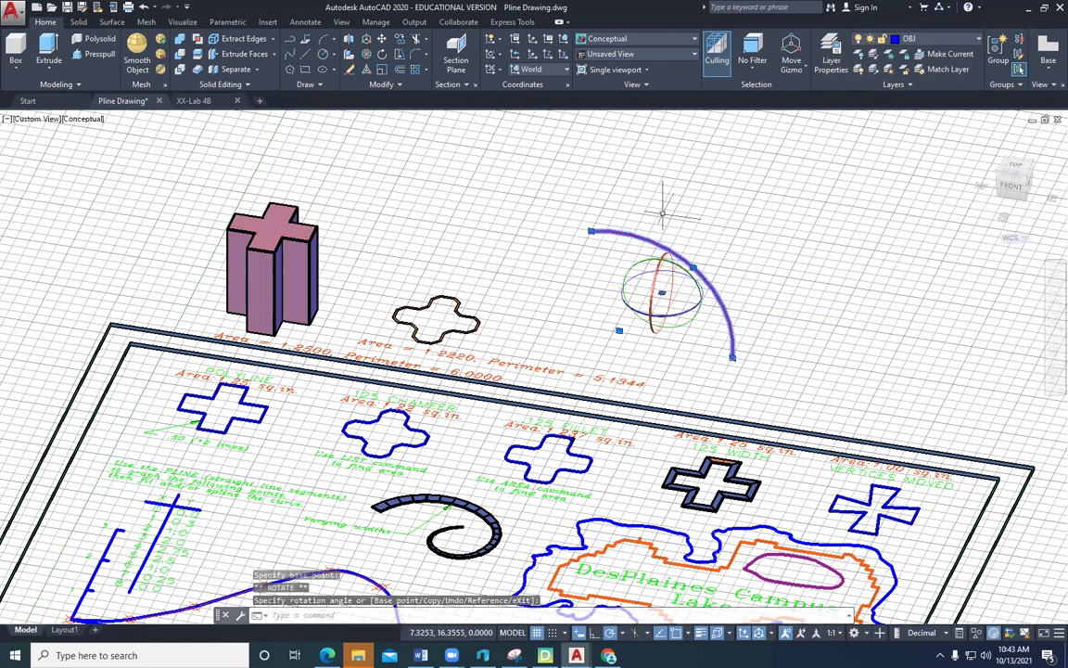
{"action": "left_click", "coordinate": [630, 310]}
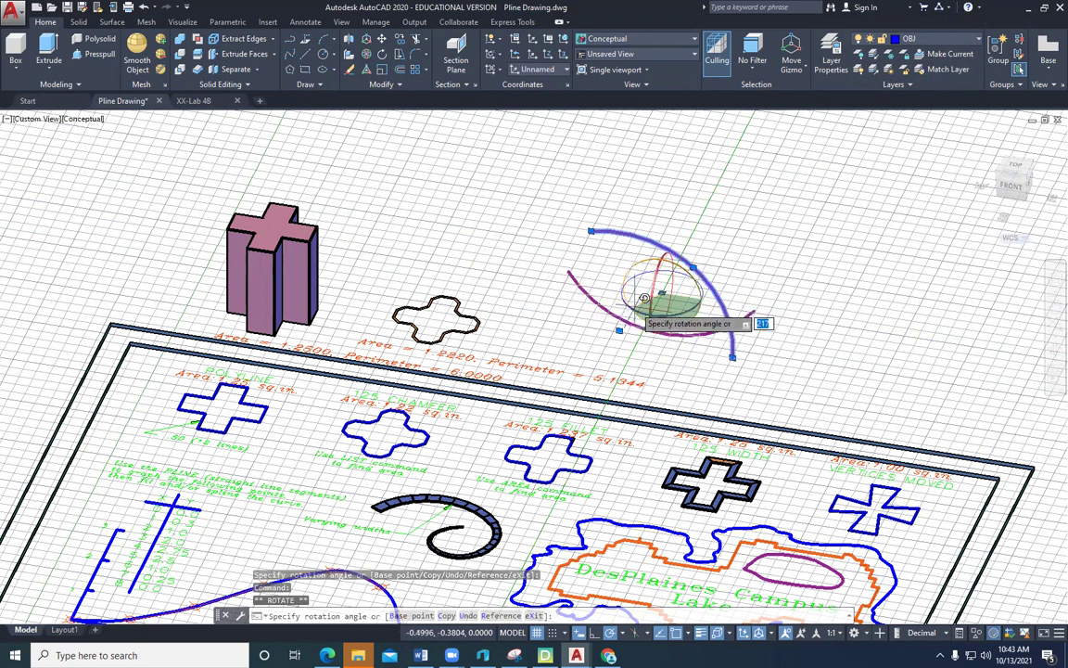
{"action": "key", "text": "Escape"}
{"action": "key", "text": "Escape"}
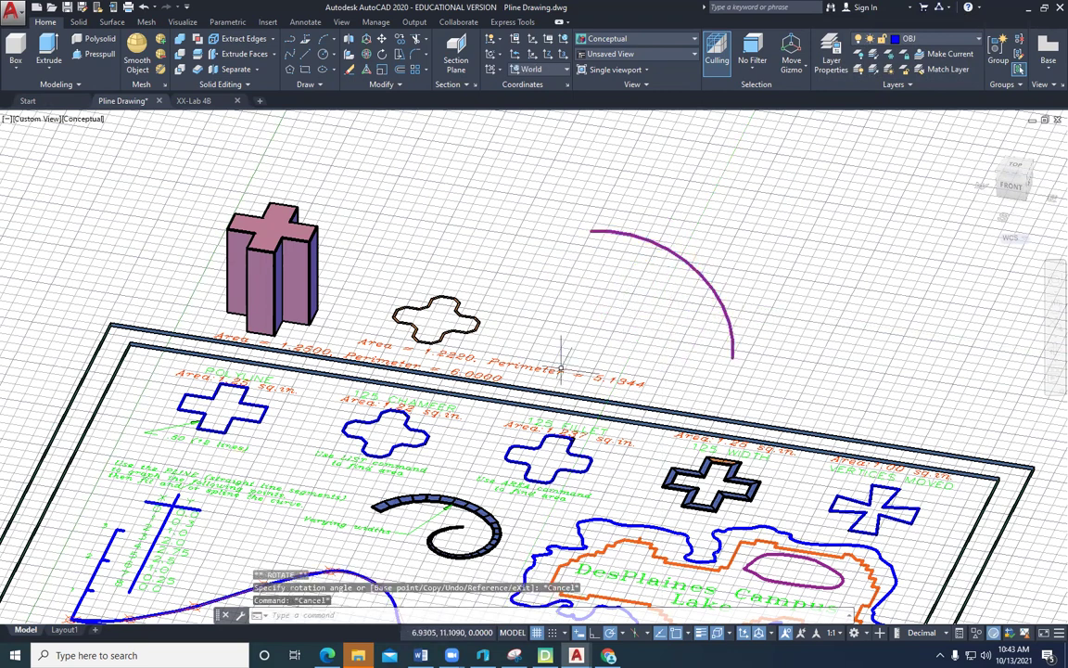
Step: Turn on Ortho mode and rotate the arc with 3D Rotate about the gizmo's centre into an upright arch
{"action": "left_click", "coordinate": [595, 634]}
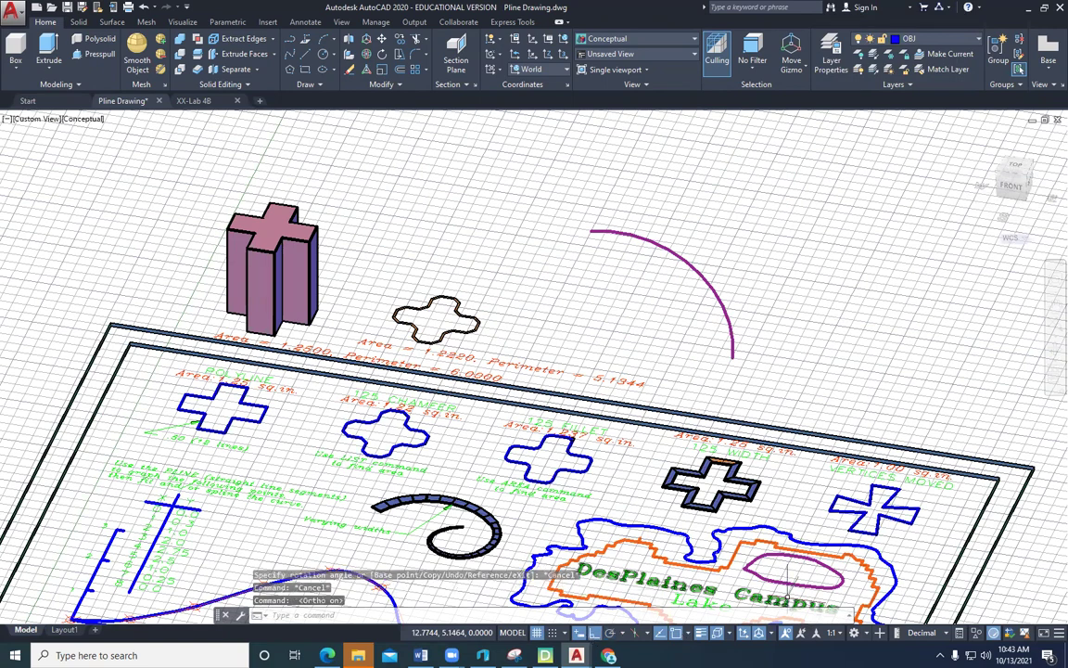
{"action": "left_click", "coordinate": [367, 56]}
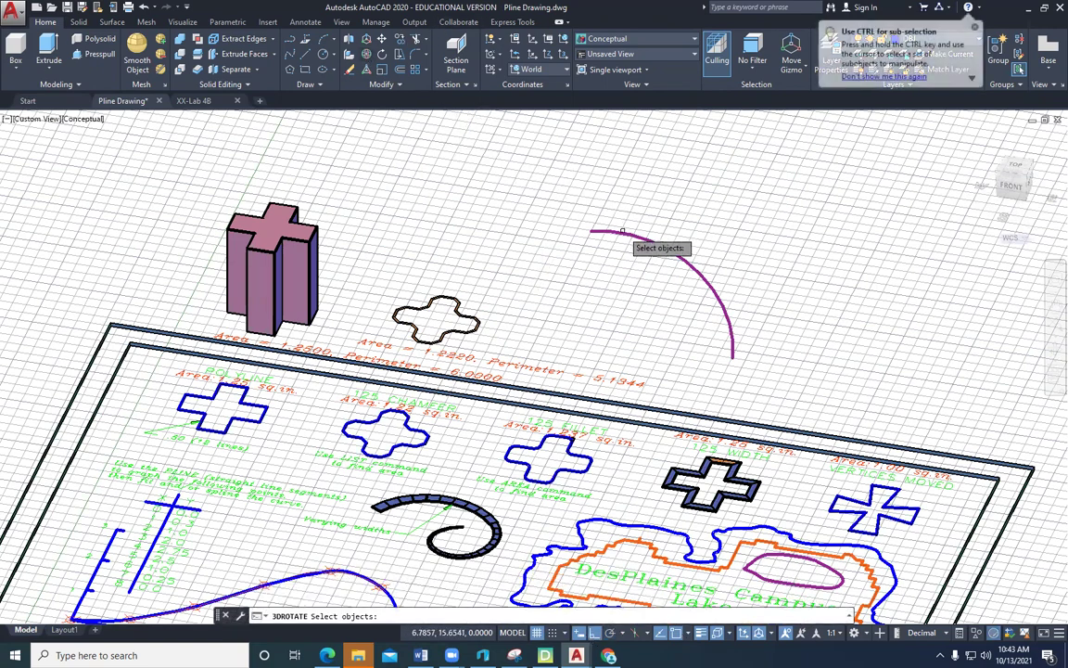
{"action": "left_click", "coordinate": [623, 232]}
{"action": "key", "text": "Return"}
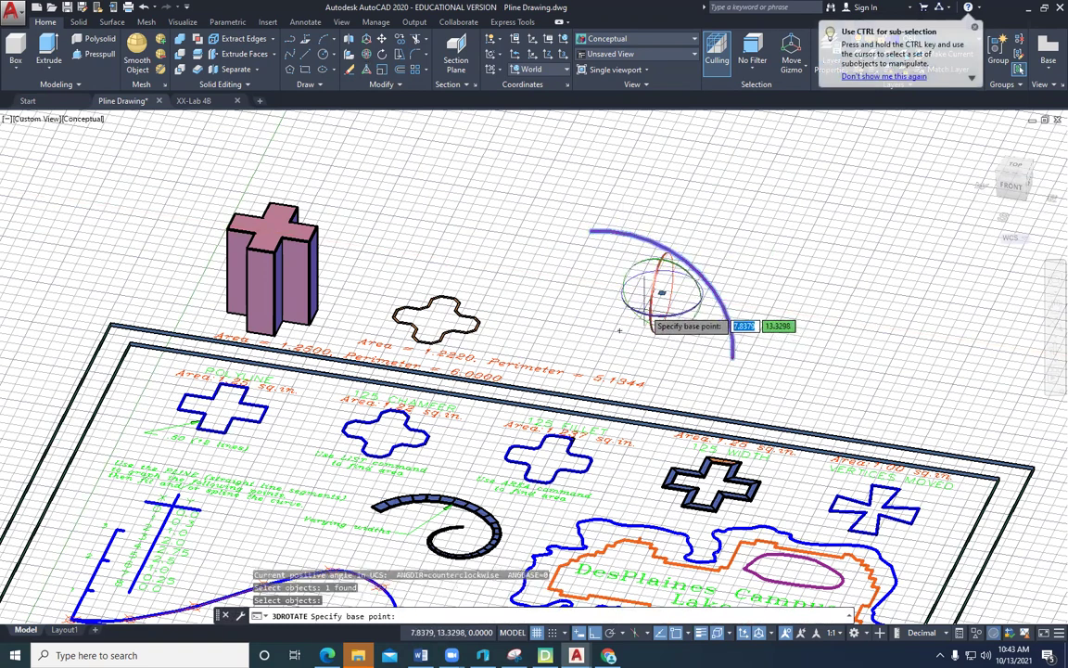
{"action": "left_click", "coordinate": [663, 295]}
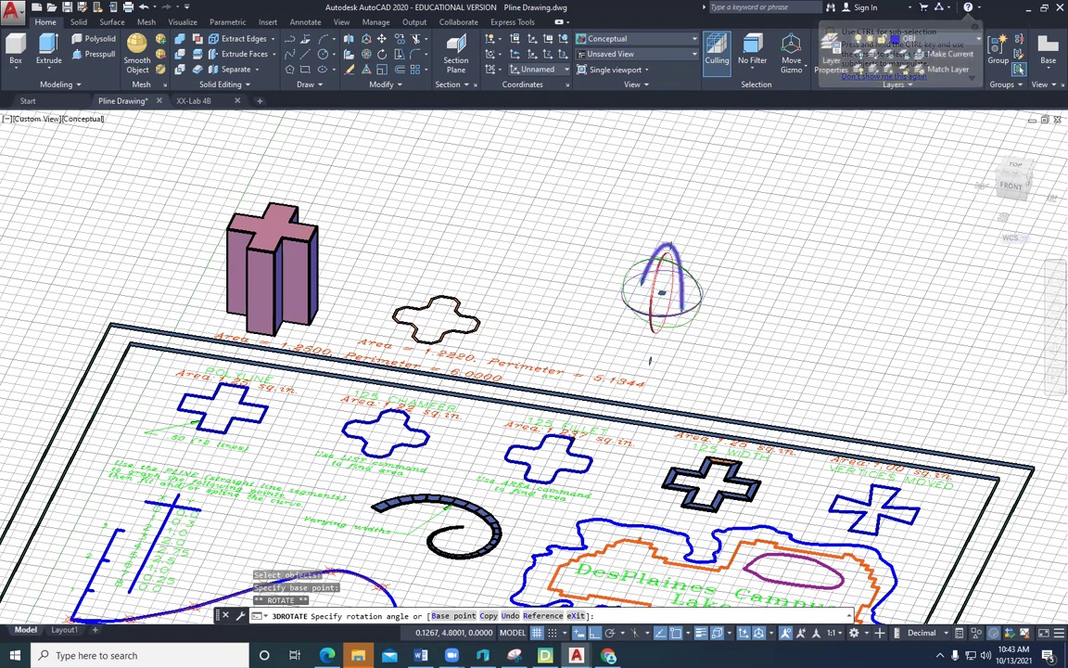
{"action": "key", "text": "Escape"}
{"action": "key", "text": "Escape"}
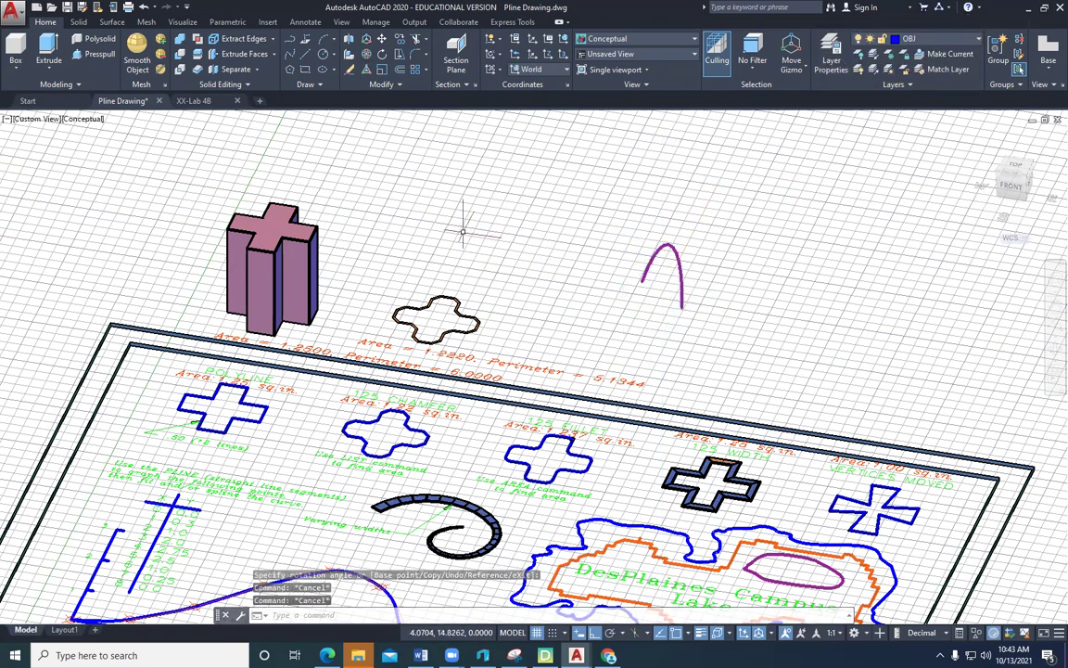
Step: Move the upright arc by its lower endpoint to a spot just above the chamfered cross outside the border
{"action": "left_click", "coordinate": [345, 39]}
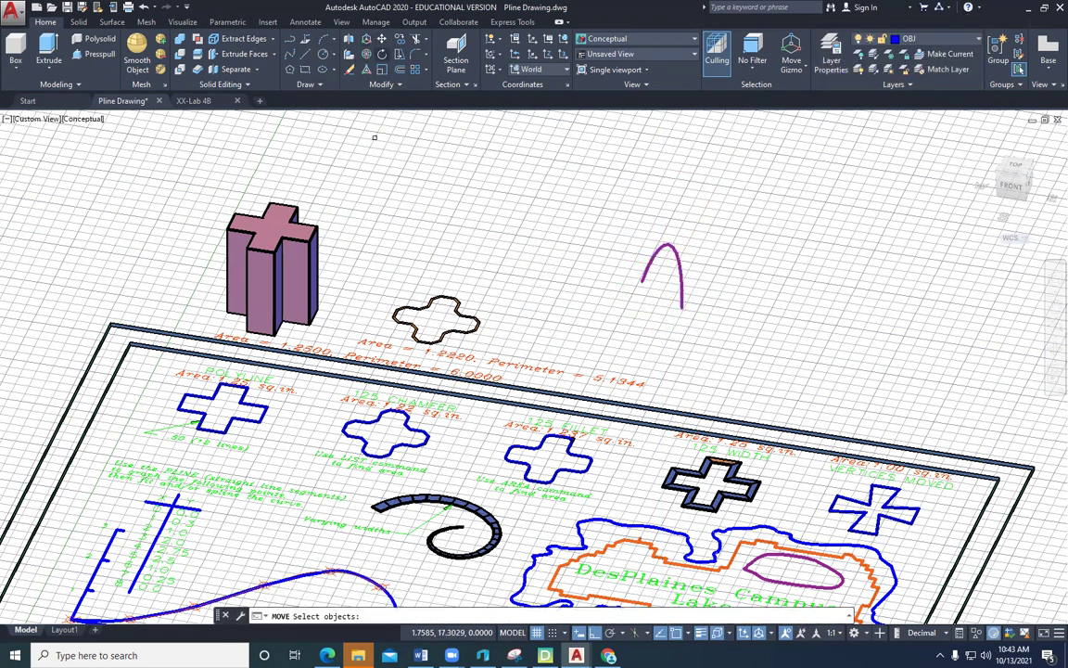
{"action": "left_click", "coordinate": [686, 302]}
{"action": "left_click", "coordinate": [675, 312]}
{"action": "key", "text": "Return"}
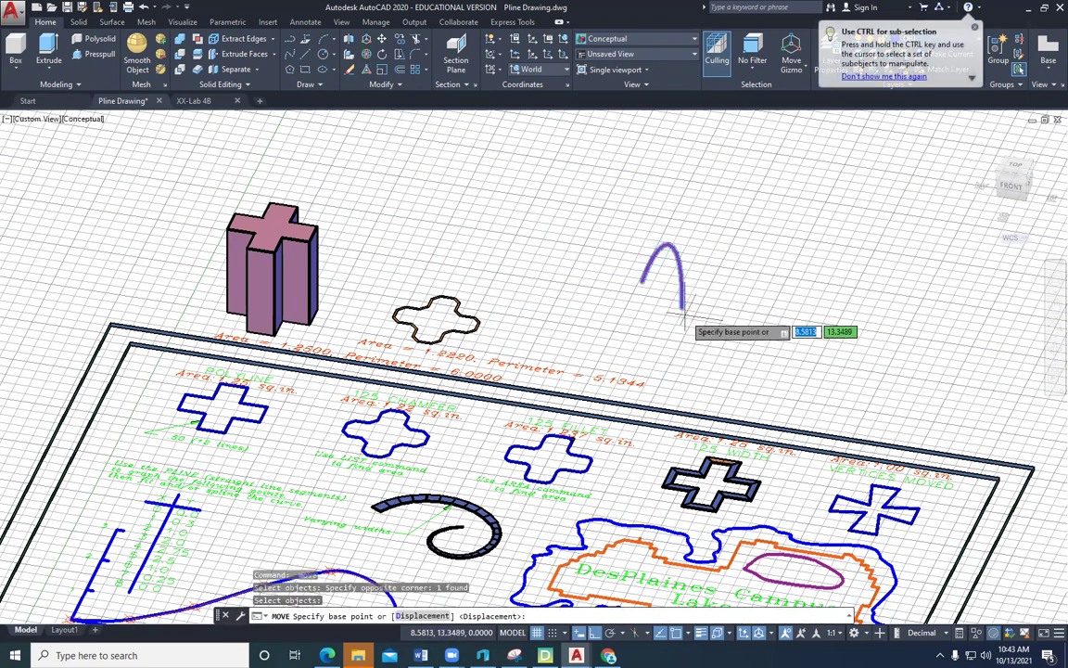
{"action": "left_click", "coordinate": [683, 307]}
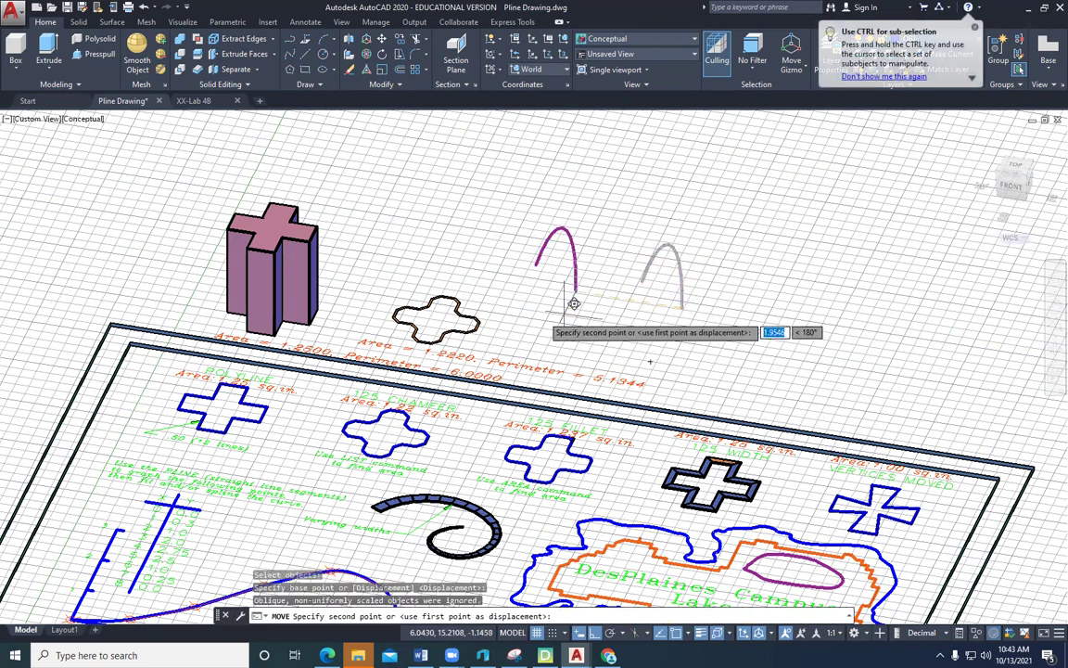
{"action": "left_click", "coordinate": [433, 318]}
{"action": "key", "text": "Escape"}
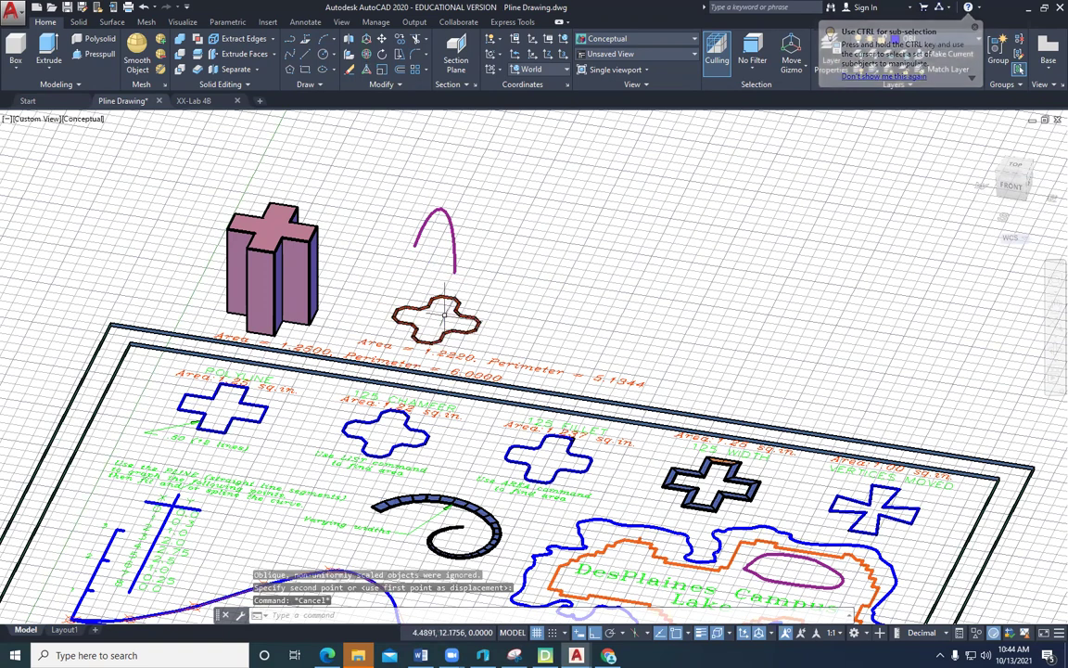
{"action": "left_click", "coordinate": [48, 51]}
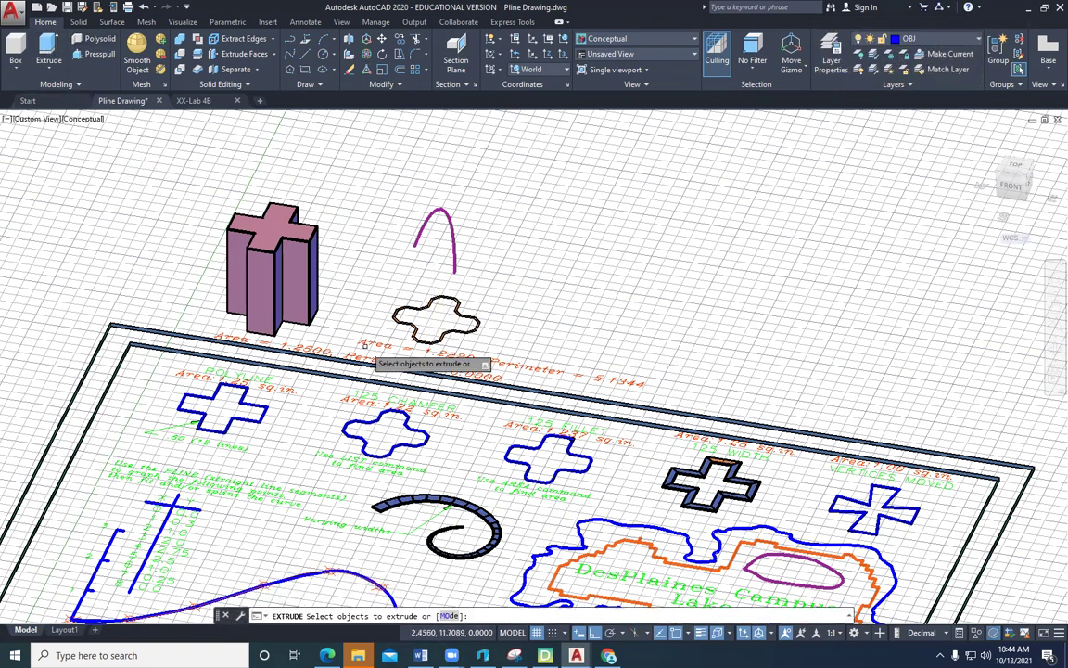
{"action": "left_click", "coordinate": [476, 318]}
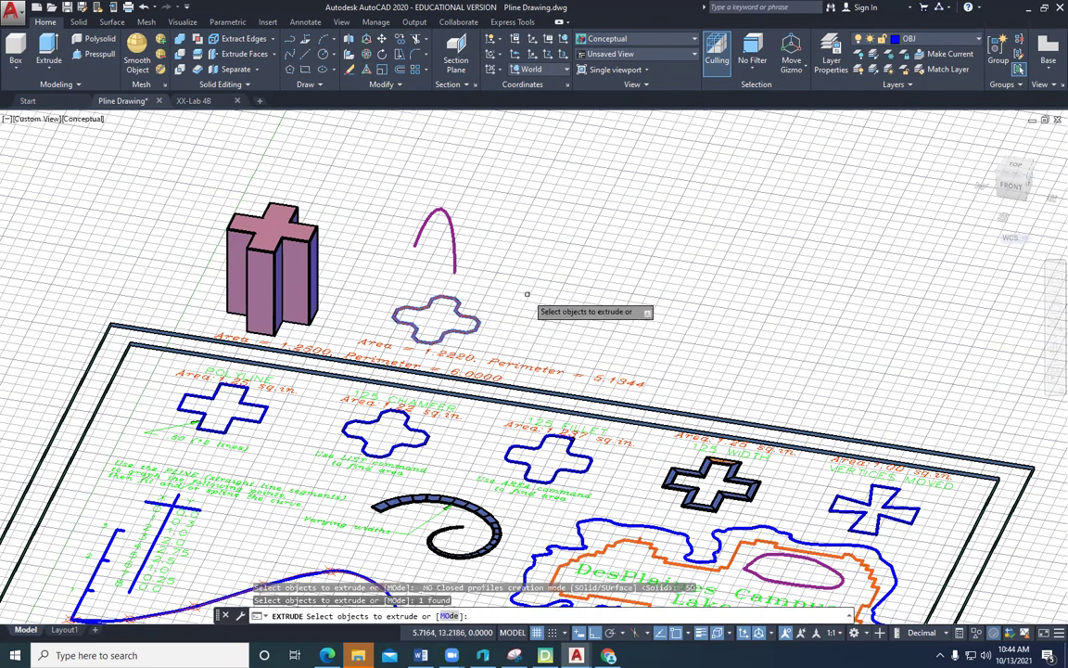
{"action": "key", "text": "Down"}
{"action": "key", "text": "Escape"}
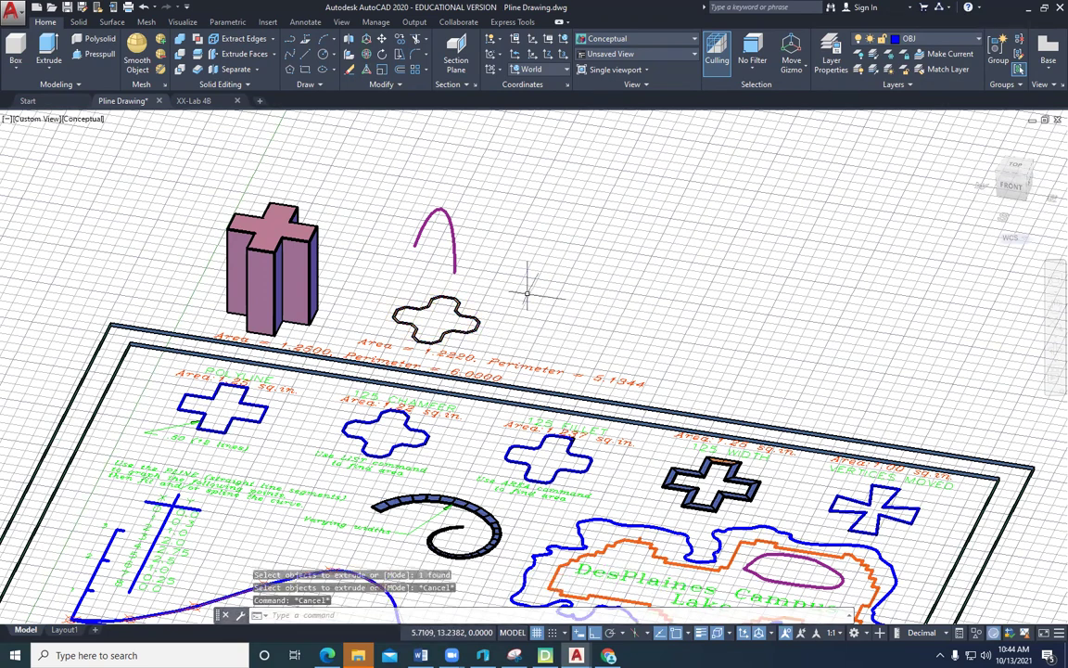
Step: Try to extrude the chamfered cross above the border using the Path option, with the purple arc as the path
{"action": "left_click", "coordinate": [46, 46]}
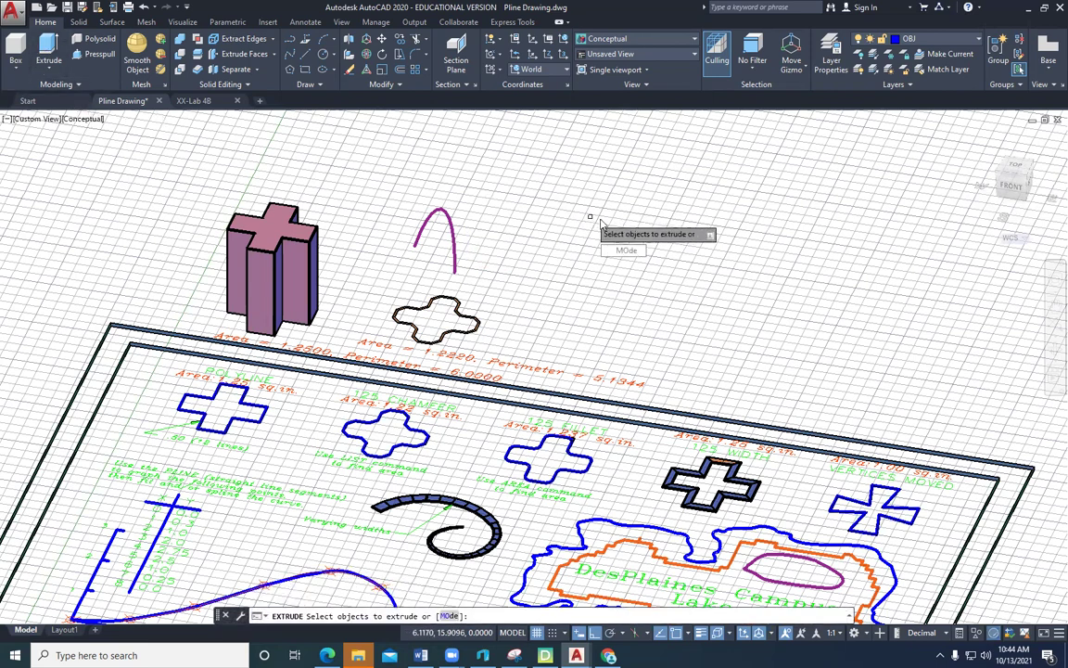
{"action": "left_click", "coordinate": [484, 318]}
{"action": "left_click", "coordinate": [471, 328]}
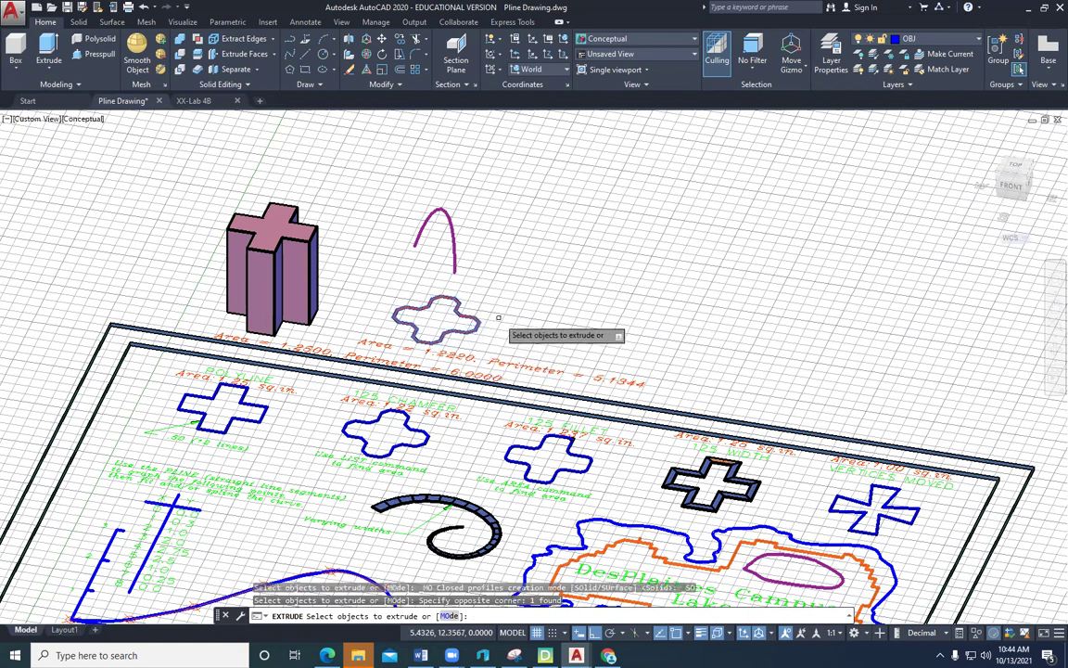
{"action": "key", "text": "Return"}
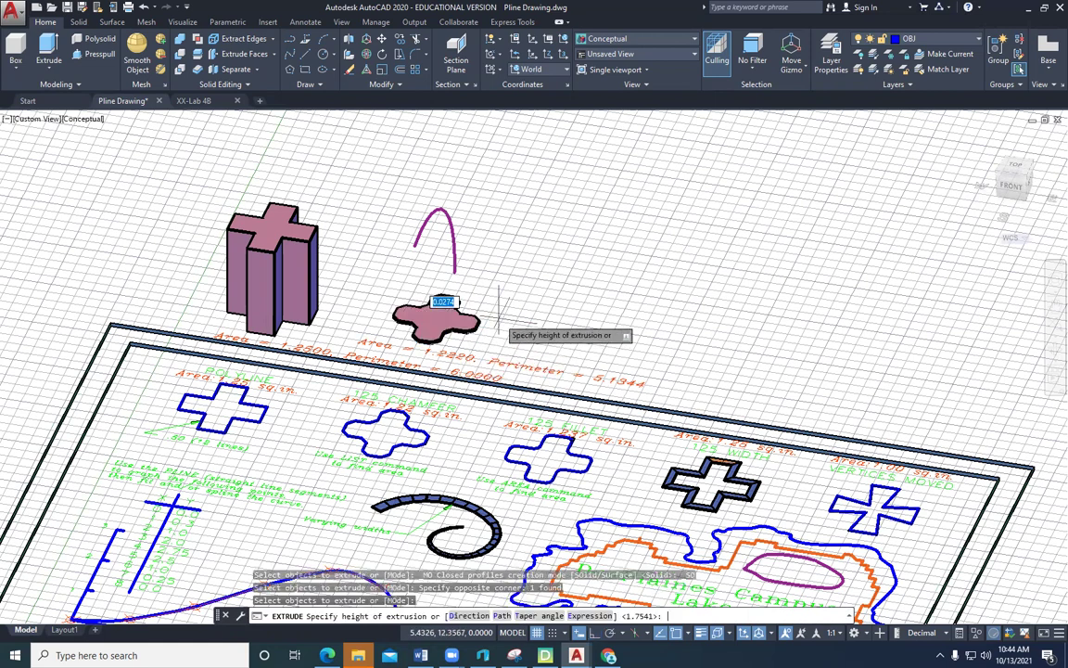
{"action": "key", "text": "Down"}
{"action": "key", "text": "Down"}
{"action": "key", "text": "Down"}
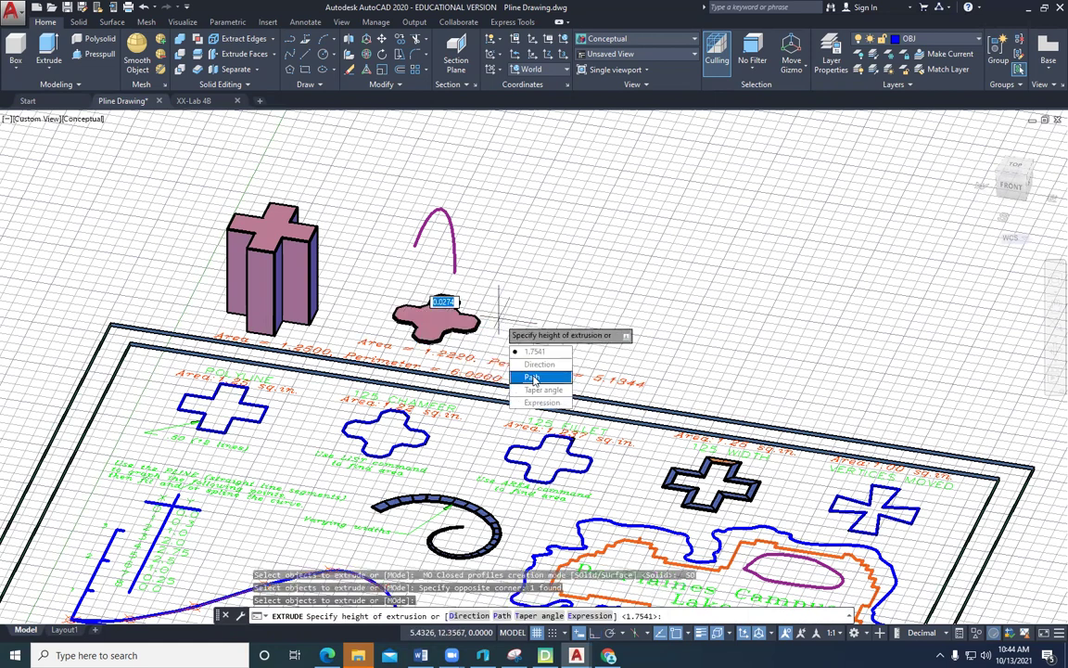
{"action": "key", "text": "Return"}
{"action": "left_click", "coordinate": [452, 226]}
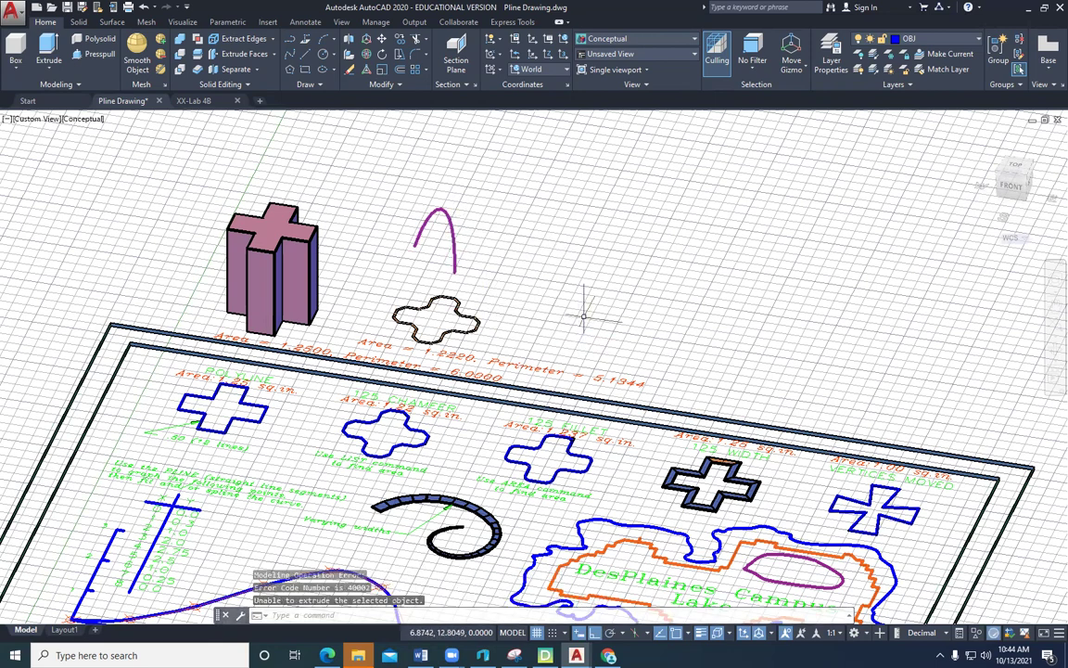
Step: Retry the EXTRUDE command on the chamfered cross with the Path option along the purple arc
{"action": "type", "text": "extrude"}
{"action": "key", "text": "Return"}
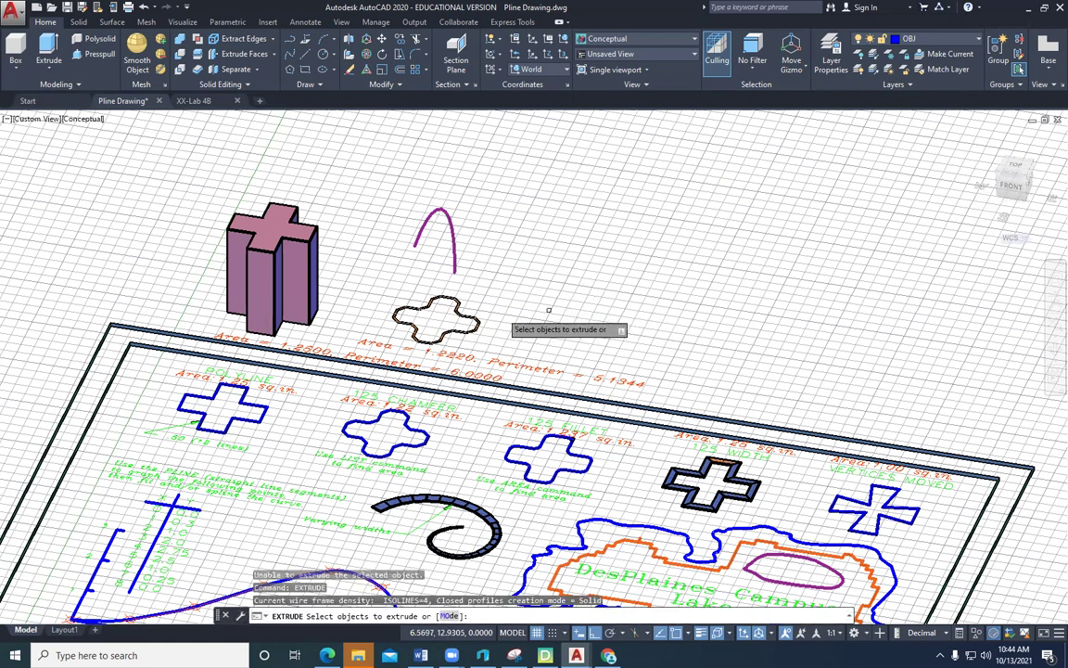
{"action": "left_click", "coordinate": [464, 316]}
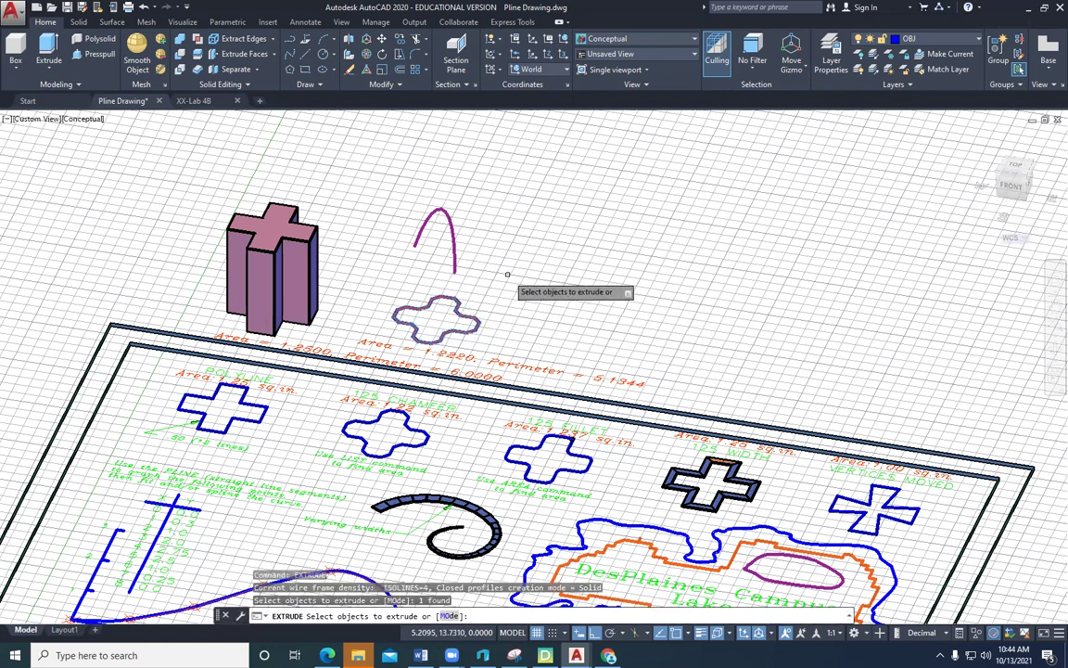
{"action": "key", "text": "Return"}
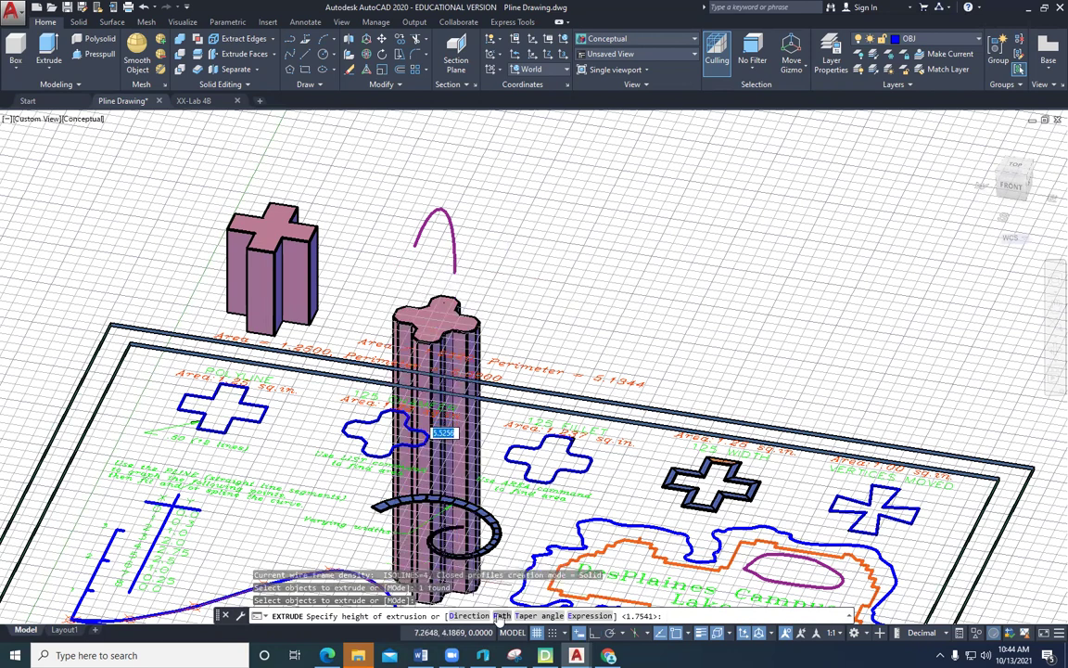
{"action": "left_click", "coordinate": [498, 617]}
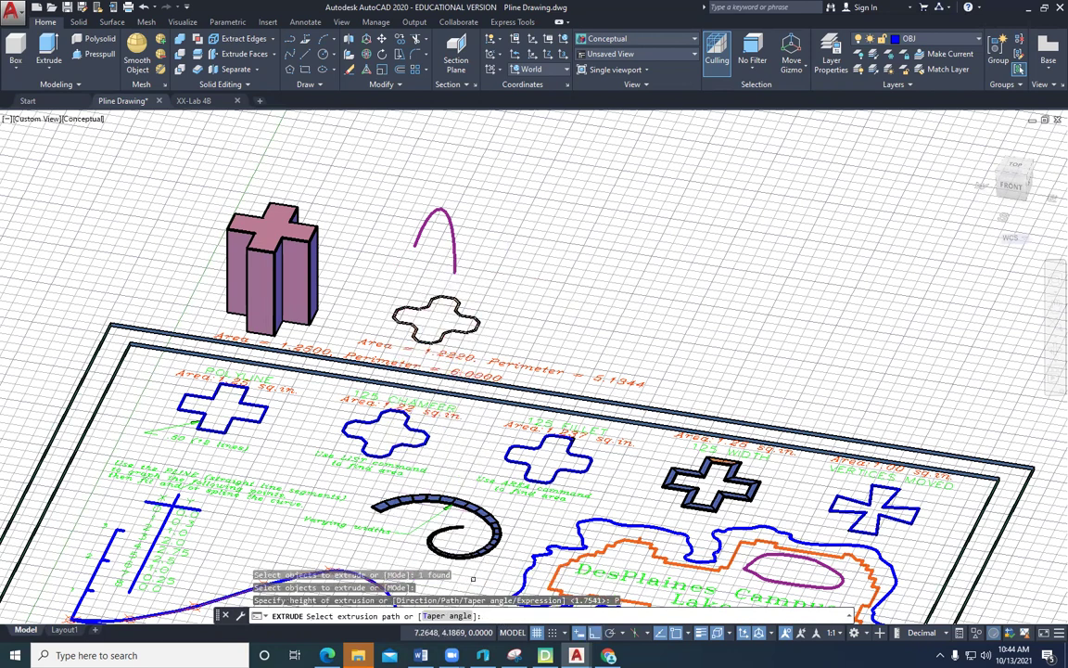
{"action": "left_click", "coordinate": [453, 239]}
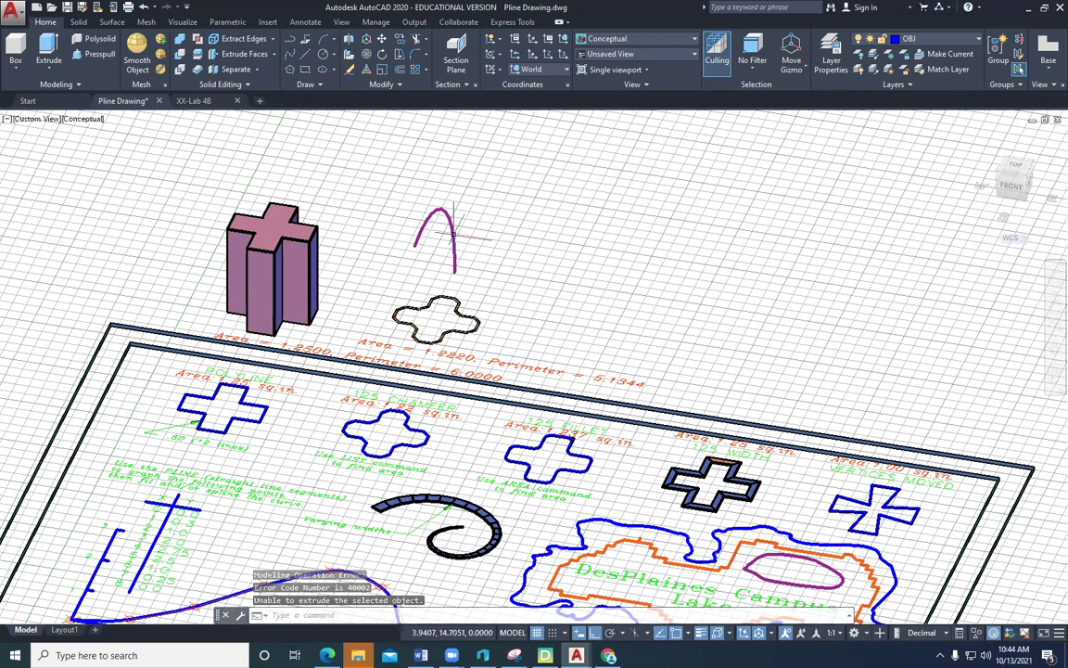
{"action": "right_click", "coordinate": [459, 246]}
{"action": "key", "text": "Escape"}
{"action": "key", "text": "Escape"}
{"action": "key", "text": "Escape"}
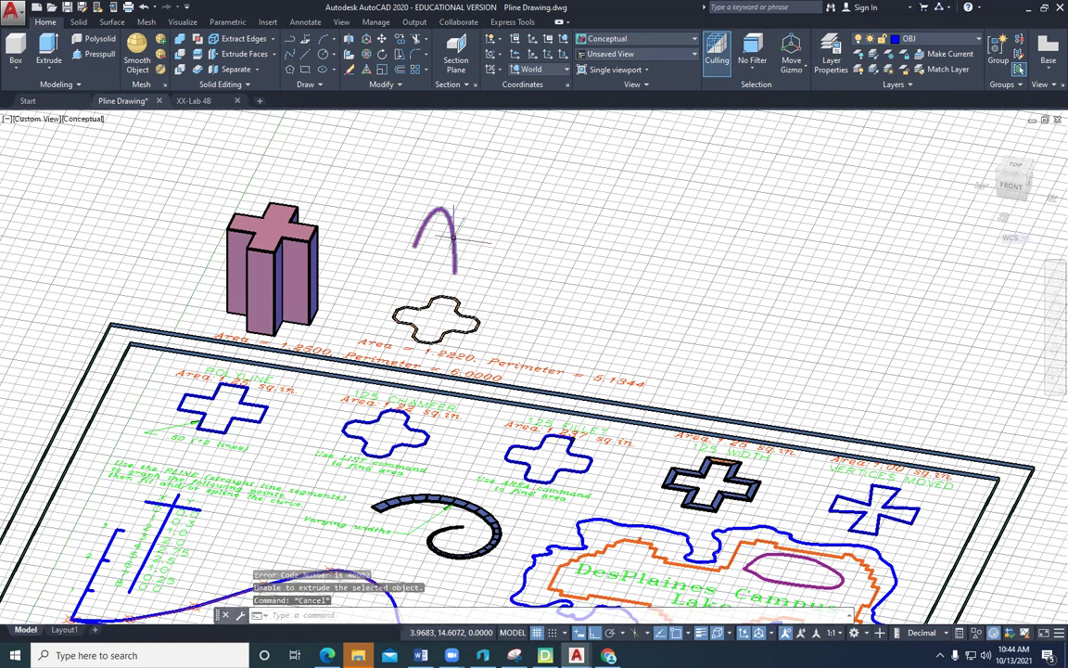
Step: Extrude the chamfered cross above the border straight up into a solid somewhat taller than the neighbouring cross solid
{"action": "middle_click_drag", "start_coordinate": [515, 238], "coordinate": [518, 269], "text": "shift"}
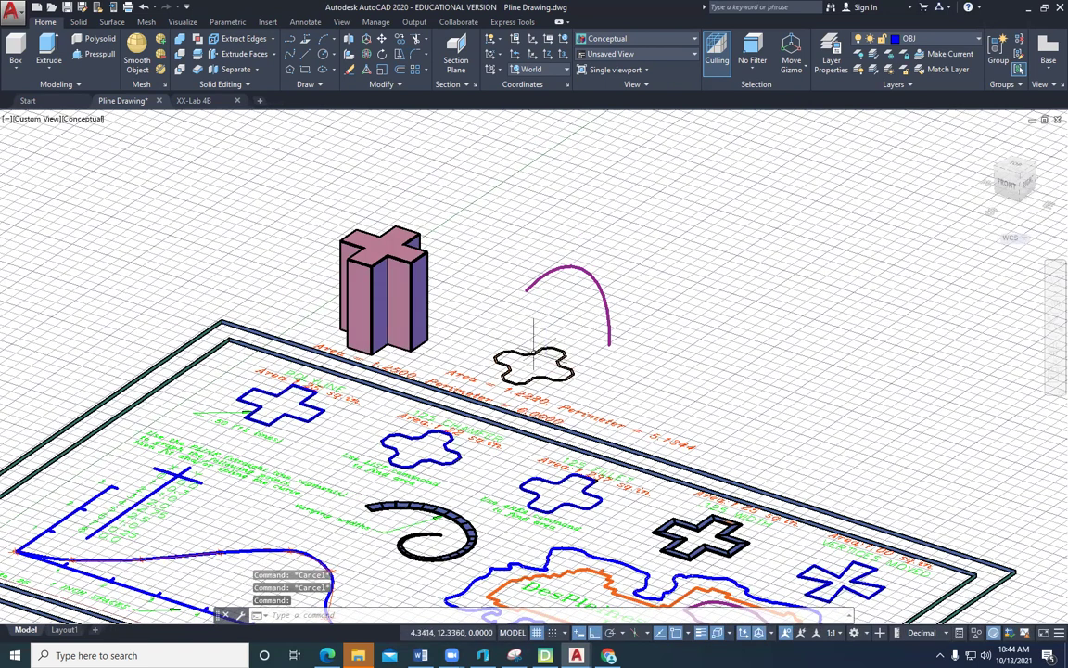
{"action": "left_click", "coordinate": [364, 255]}
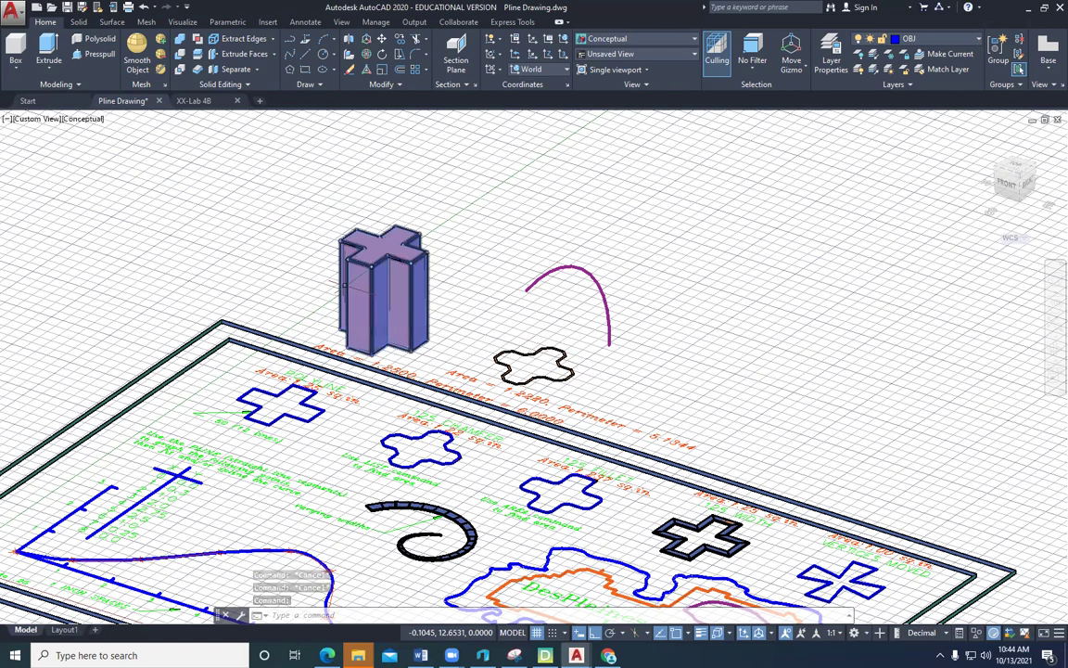
{"action": "left_click", "coordinate": [50, 57]}
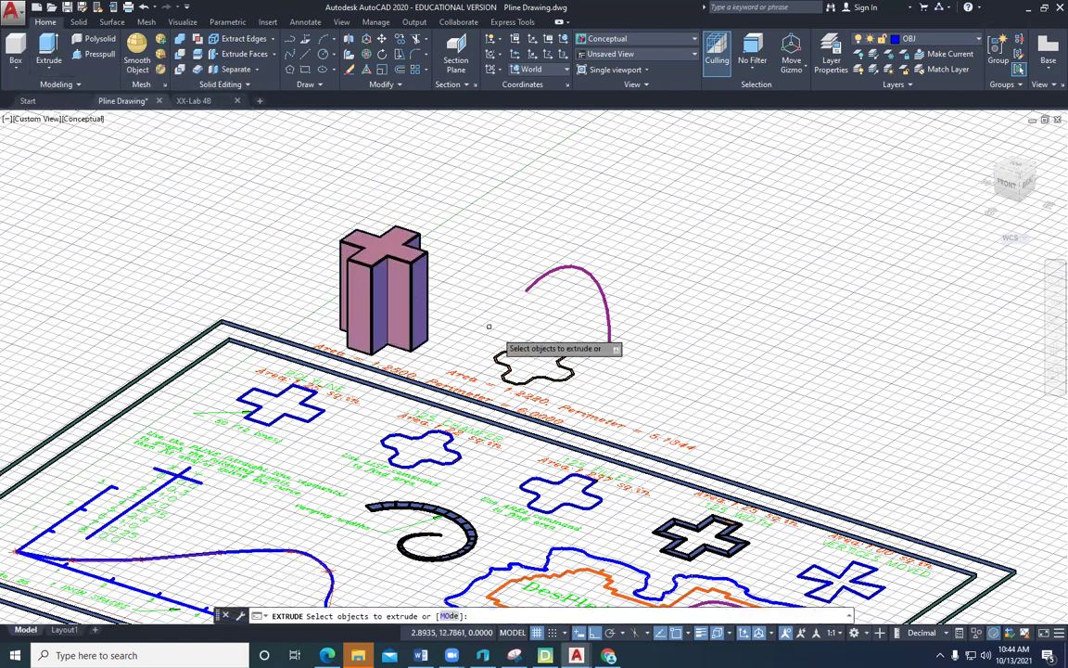
{"action": "left_click", "coordinate": [548, 361]}
{"action": "key", "text": "Return"}
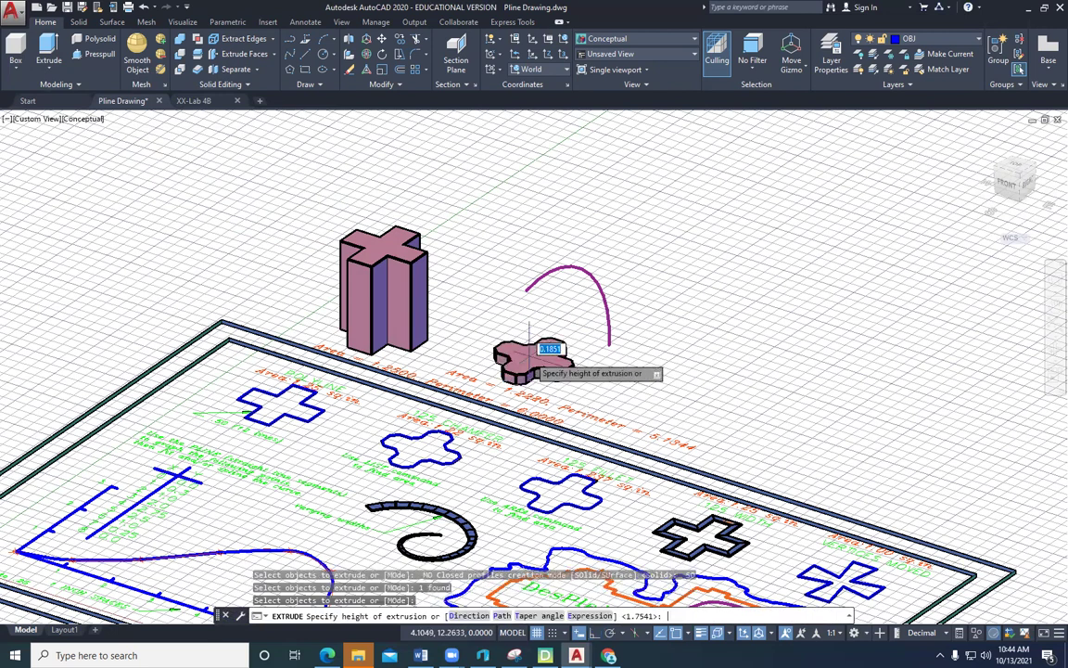
{"action": "key", "text": "Escape"}
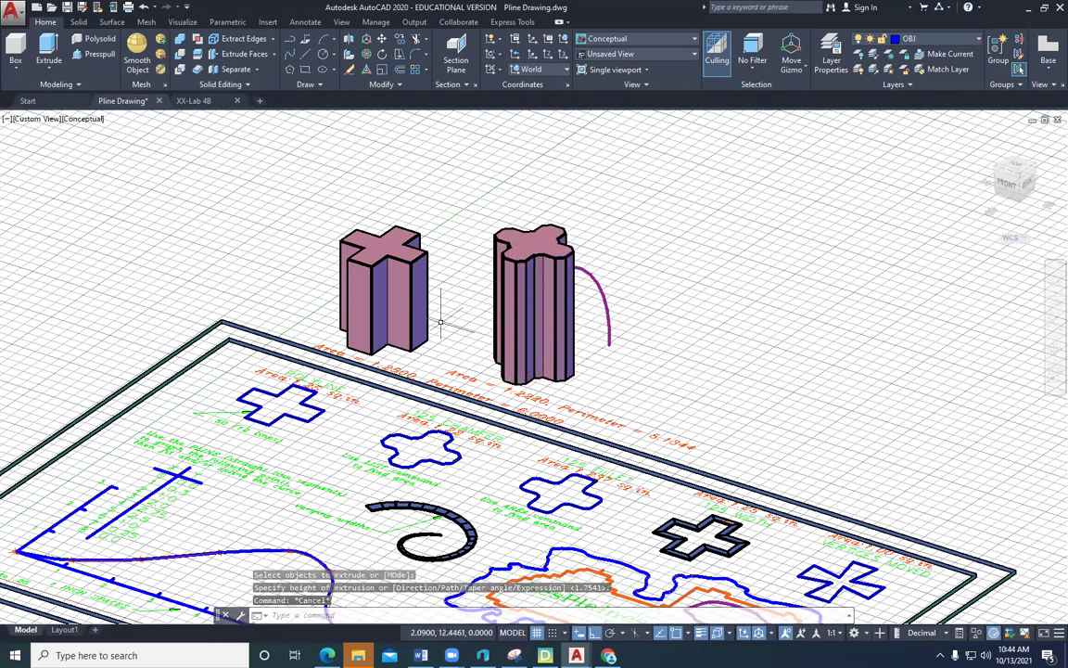
{"action": "scroll", "coordinate": [442, 322], "scroll_direction": "down", "scroll_amount": 3}
{"action": "middle_click_drag", "start_coordinate": [425, 384], "coordinate": [496, 379]}
{"action": "middle_click_drag", "start_coordinate": [384, 393], "coordinate": [438, 386], "text": "shift"}
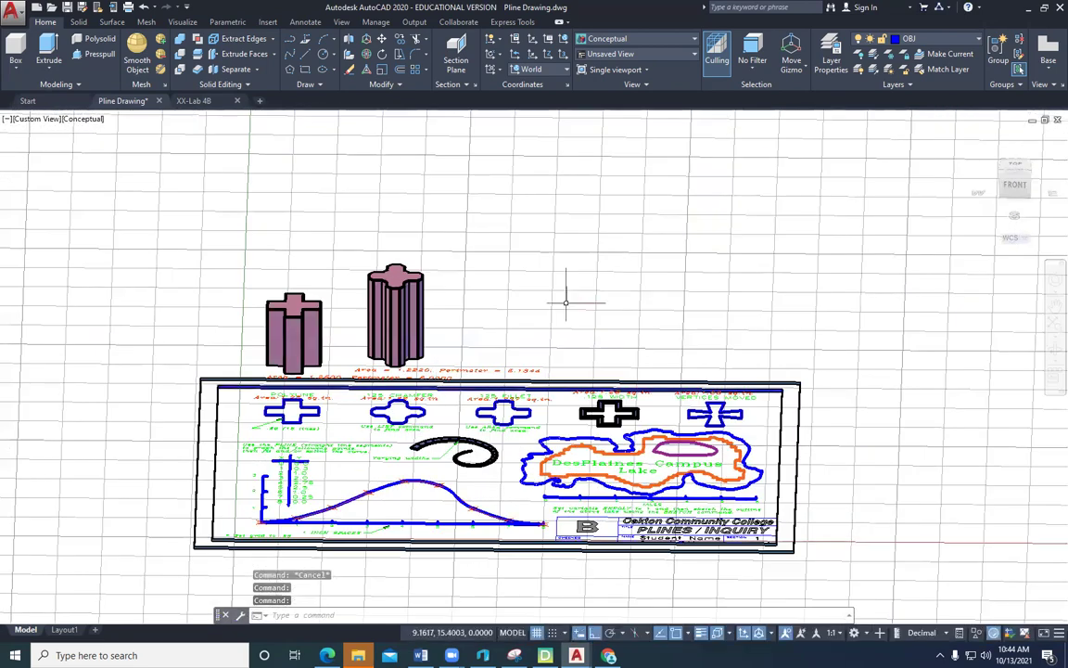
Step: Switch to the course page in the browser, open the Module 4 OSNAP Instructions and enlarge the PDF to examine its eight figures
{"action": "left_click", "coordinate": [1028, 9]}
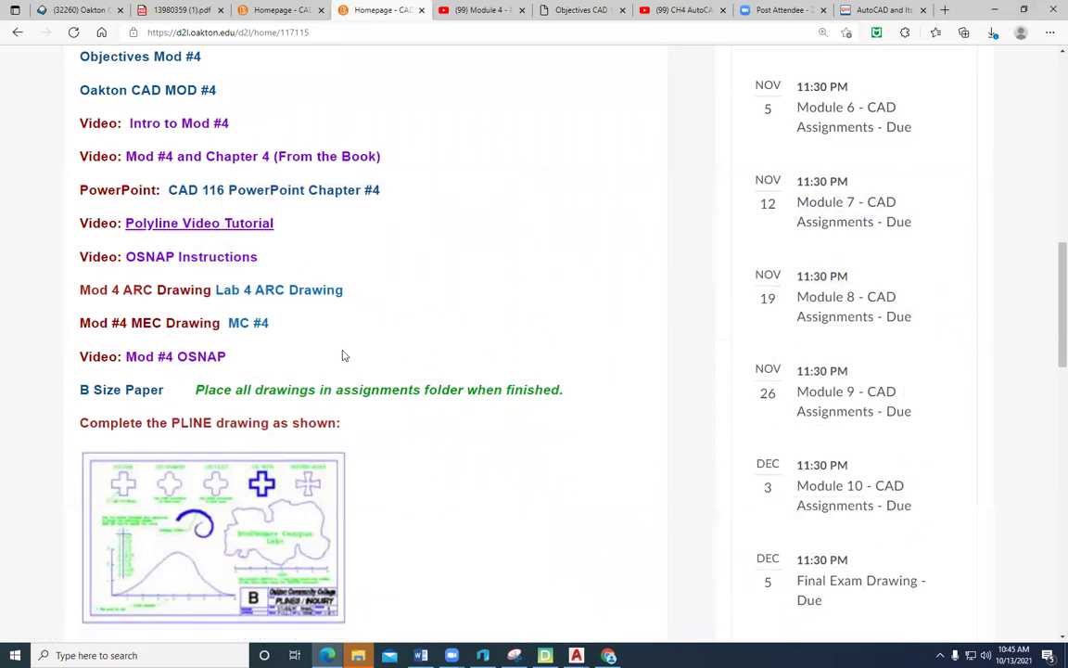
{"action": "left_click", "coordinate": [227, 259]}
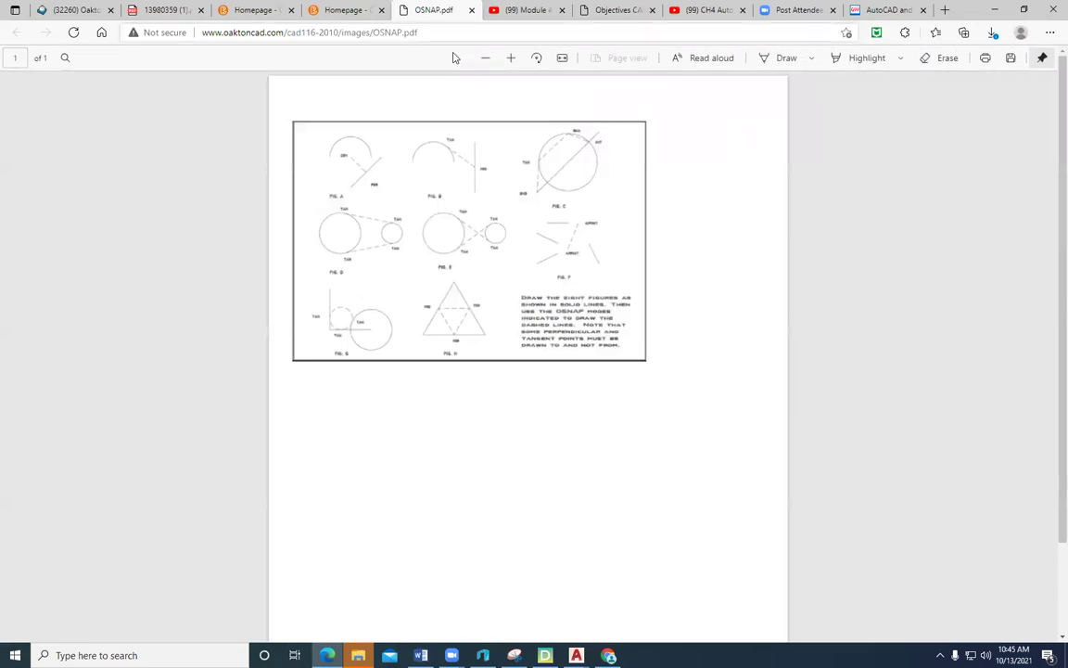
{"action": "left_click", "coordinate": [511, 57]}
{"action": "left_click", "coordinate": [511, 58]}
{"action": "left_click", "coordinate": [511, 57]}
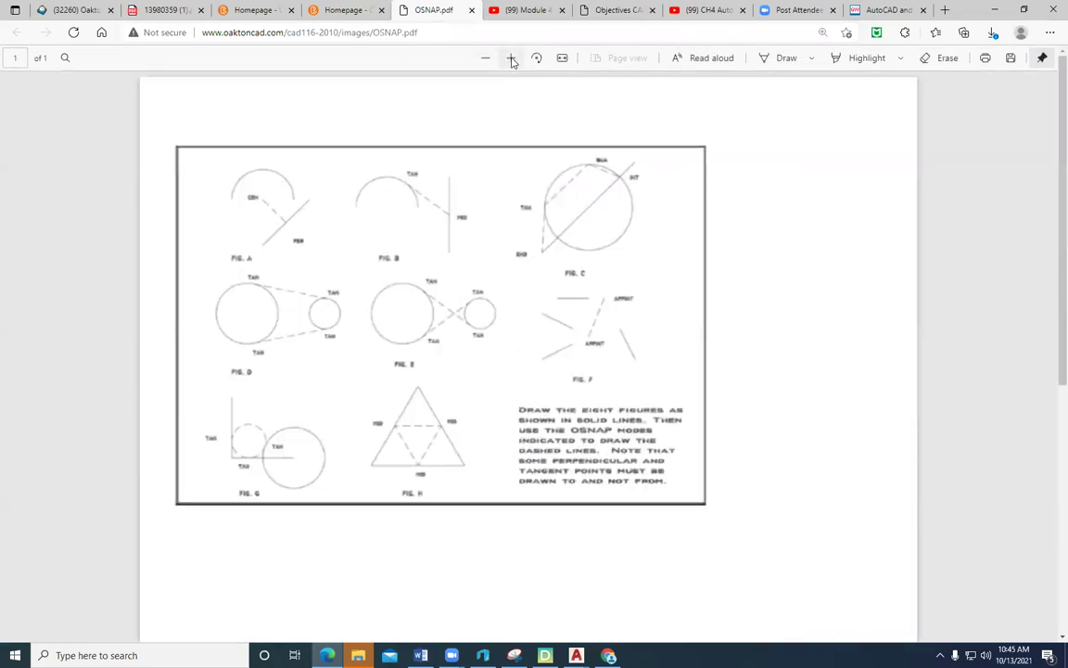
{"action": "left_click", "coordinate": [511, 58]}
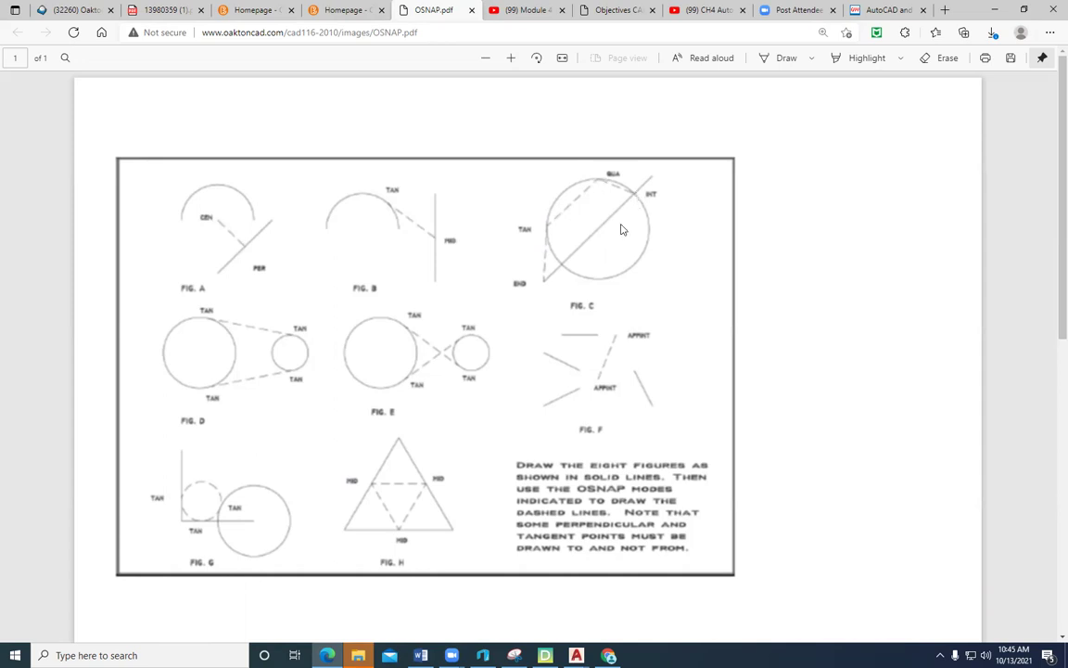
Step: Return to the course homepage and review the Module 4 PLINE, mechanical and architectural assignments through to the attachments
{"action": "left_click", "coordinate": [343, 14]}
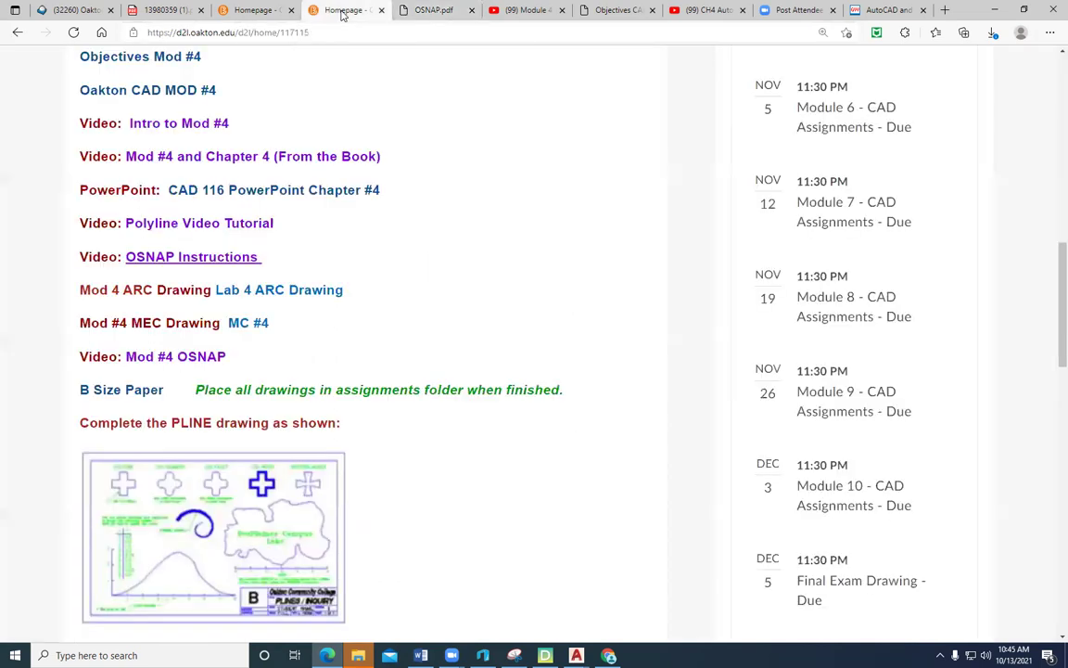
{"action": "left_click", "coordinate": [198, 264]}
{"action": "scroll", "coordinate": [468, 301], "scroll_direction": "up", "scroll_amount": 3}
{"action": "scroll", "coordinate": [259, 487], "scroll_direction": "down", "scroll_amount": 5}
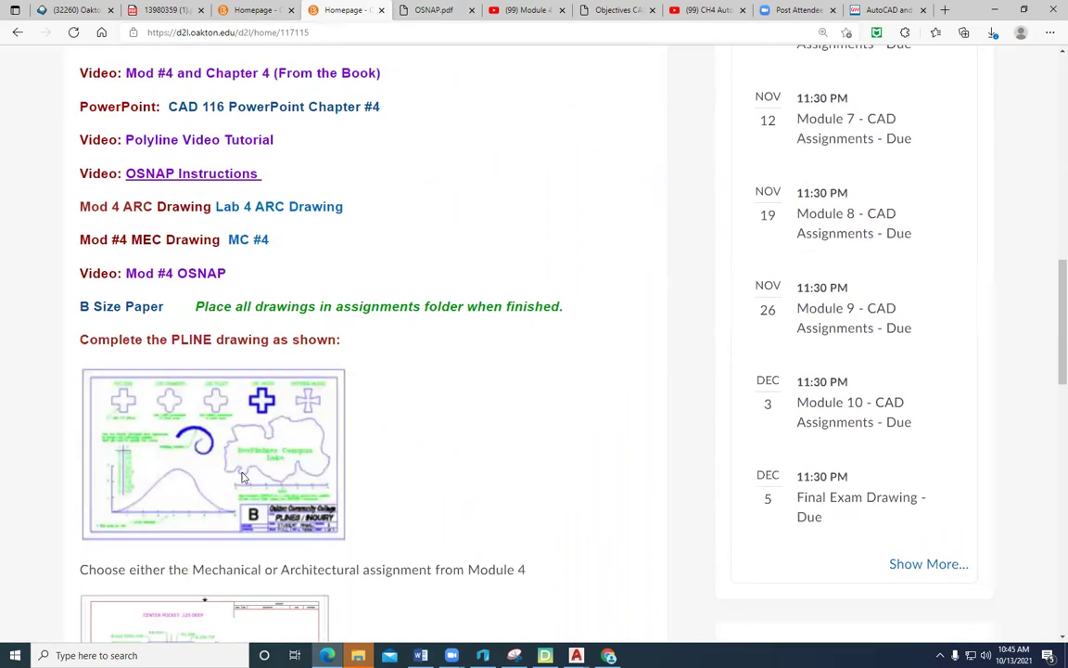
{"action": "scroll", "coordinate": [209, 391], "scroll_direction": "down", "scroll_amount": 2}
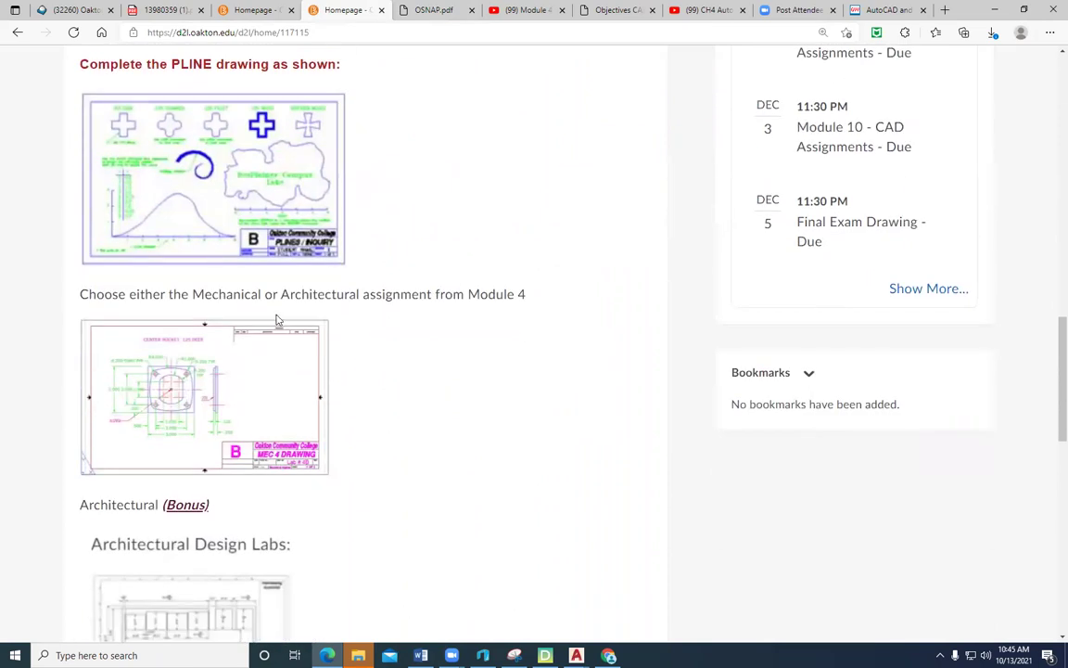
{"action": "scroll", "coordinate": [235, 340], "scroll_direction": "down", "scroll_amount": 4}
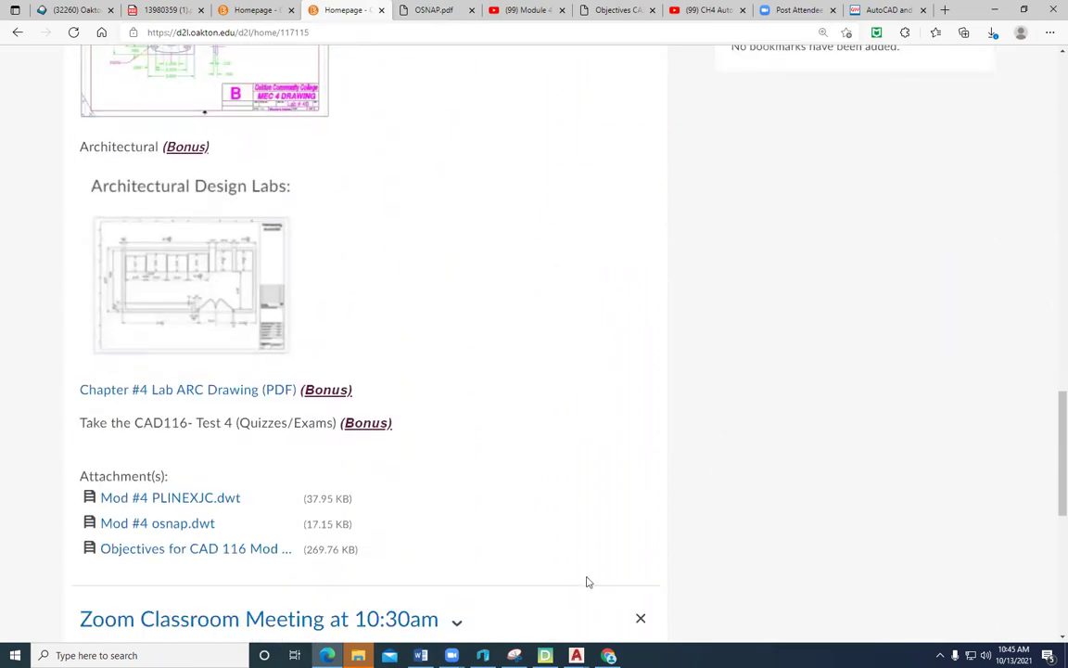
Step: Switch to AutoCAD to examine the MEC 4 title block layout of the XX-Lab 4B drawing, and return to the browser
{"action": "mouse_move", "coordinate": [576, 655]}
{"action": "left_click", "coordinate": [650, 599]}
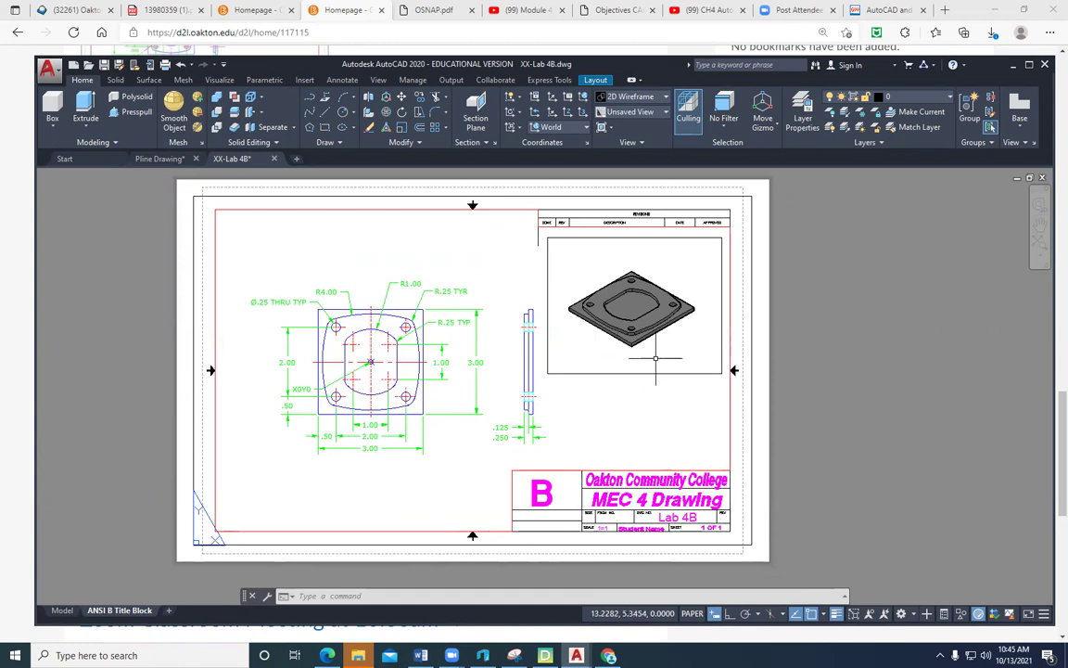
{"action": "left_click", "coordinate": [1013, 70]}
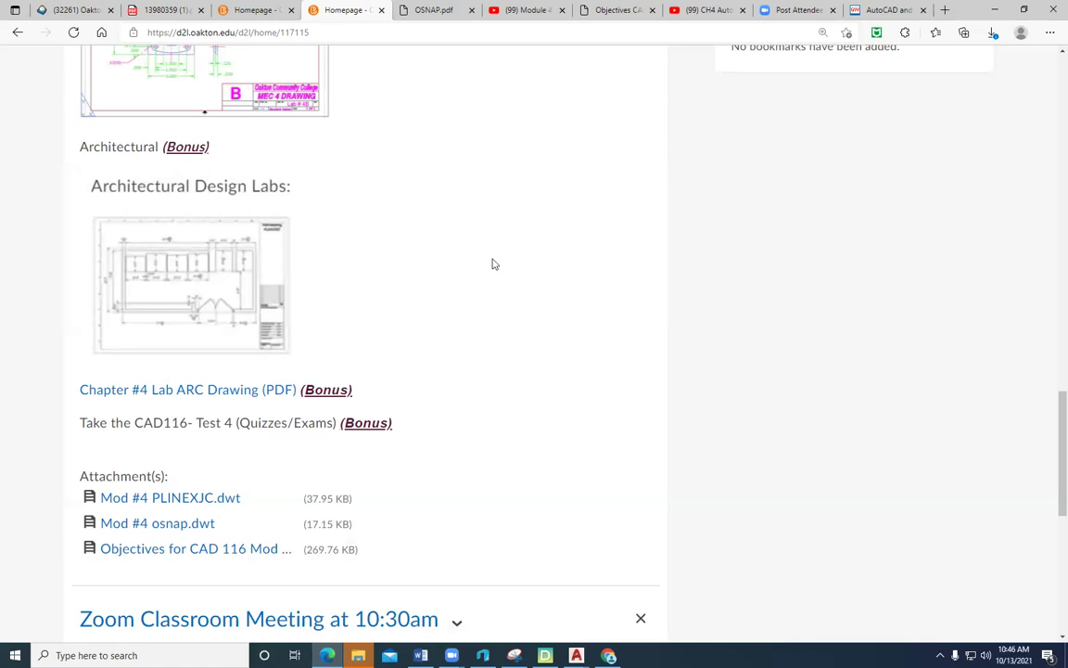
Step: Go back up the course homepage to the Sequence of Topics announcement and the course navigation links
{"action": "scroll", "coordinate": [639, 408], "scroll_direction": "up", "scroll_amount": 4}
{"action": "scroll", "coordinate": [638, 409], "scroll_direction": "up", "scroll_amount": 10}
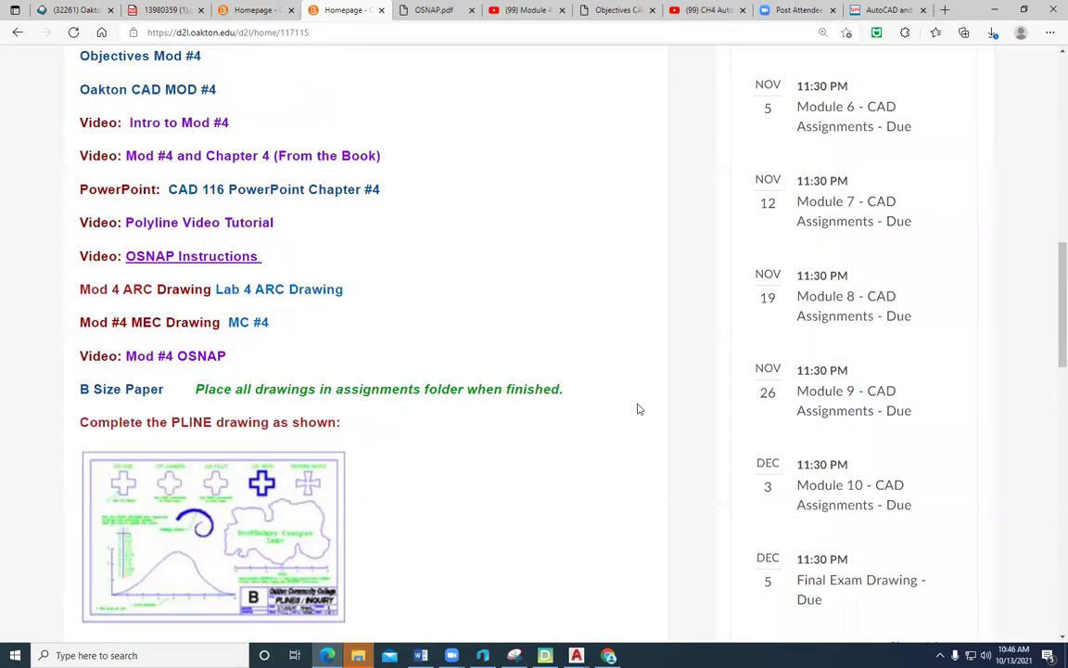
{"action": "scroll", "coordinate": [638, 409], "scroll_direction": "up", "scroll_amount": 3}
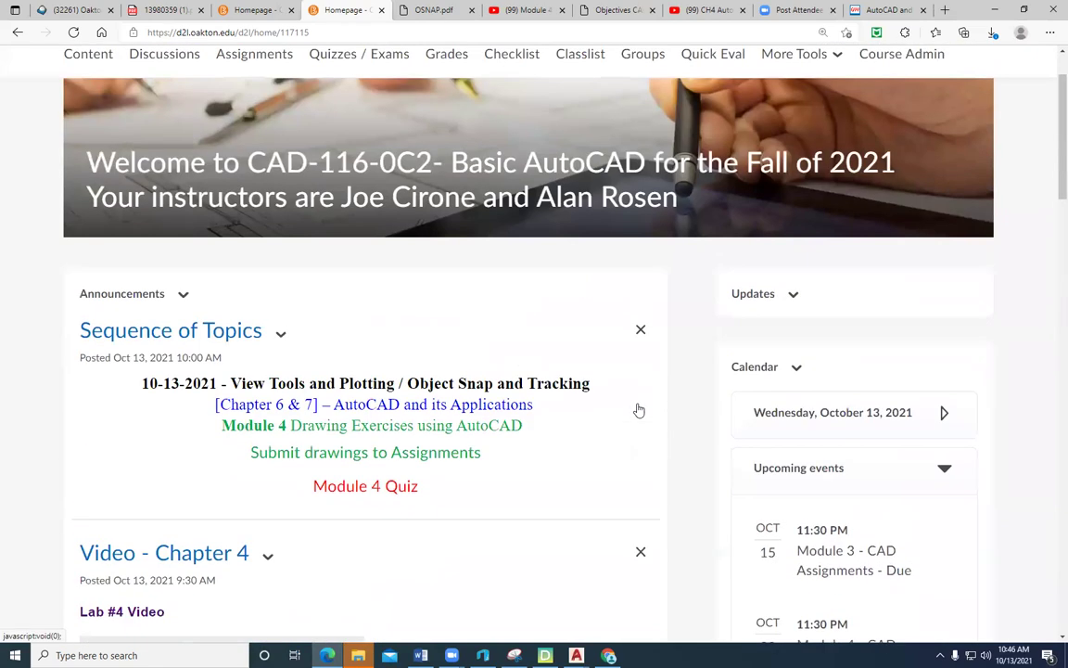
{"action": "scroll", "coordinate": [638, 409], "scroll_direction": "up", "scroll_amount": 1}
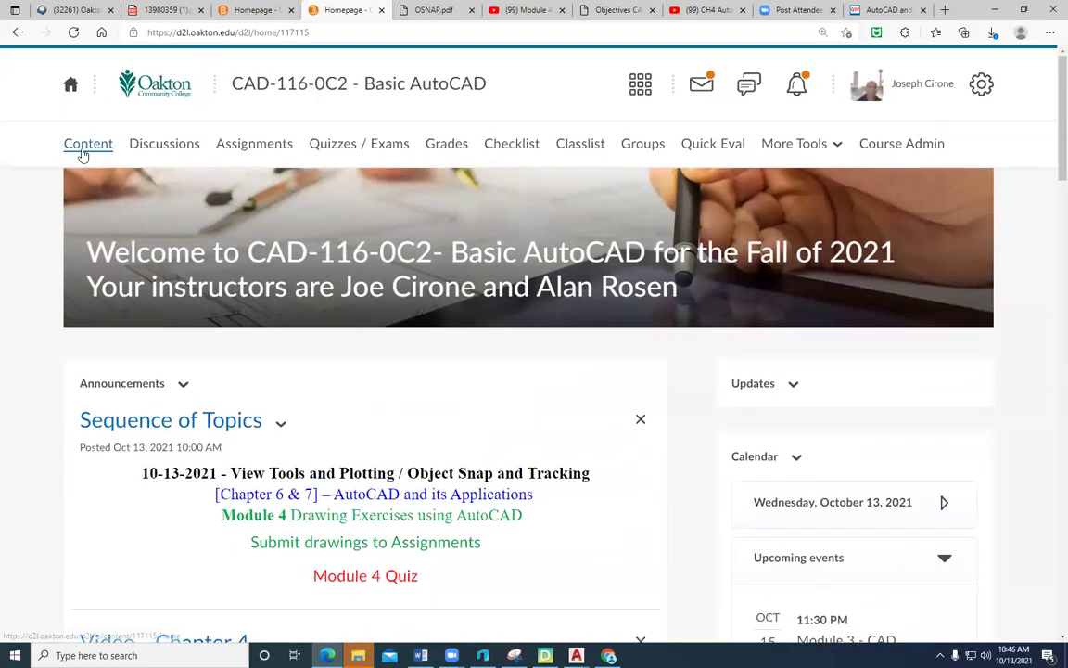